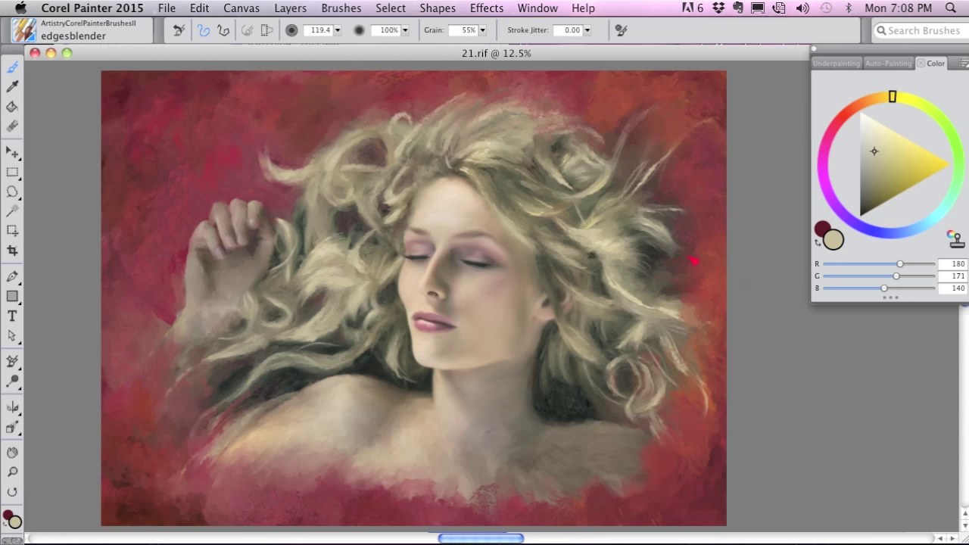
Step: Choose the edgescolor brush from ArtistryCorelPainterBrushesII and paint light strokes beside the tip of the hair curl above the hand
{"action": "left_click", "coordinate": [25, 32]}
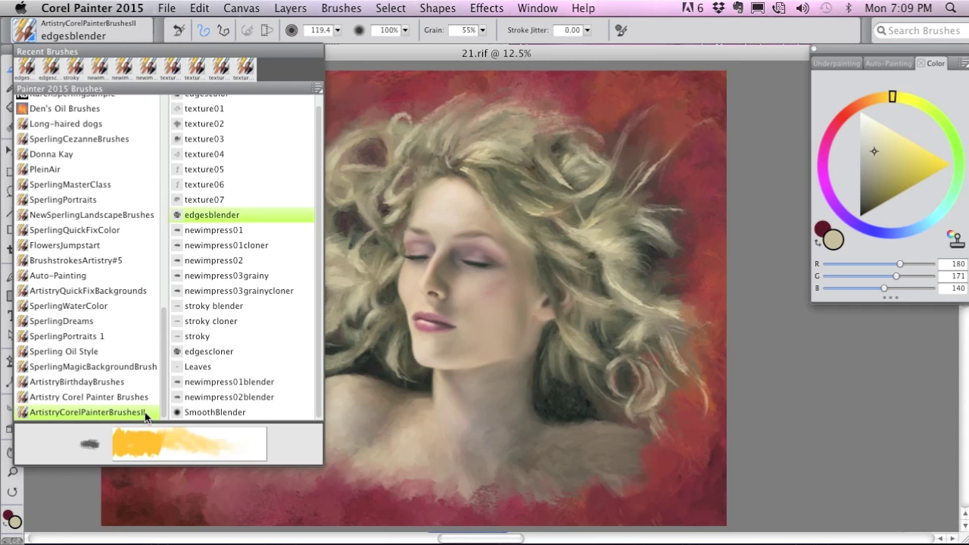
{"action": "scroll", "coordinate": [316, 190], "scroll_direction": "up", "scroll_amount": 1}
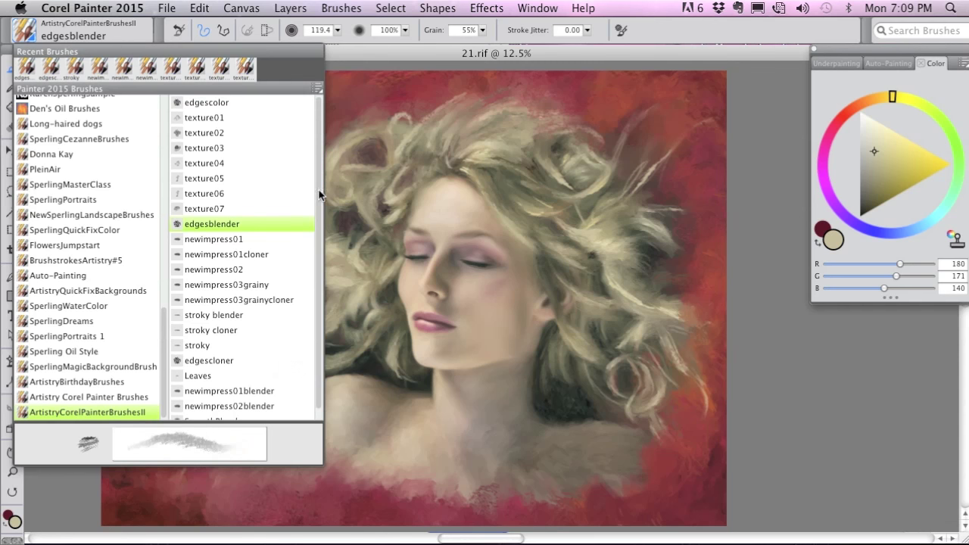
{"action": "left_click", "coordinate": [220, 103]}
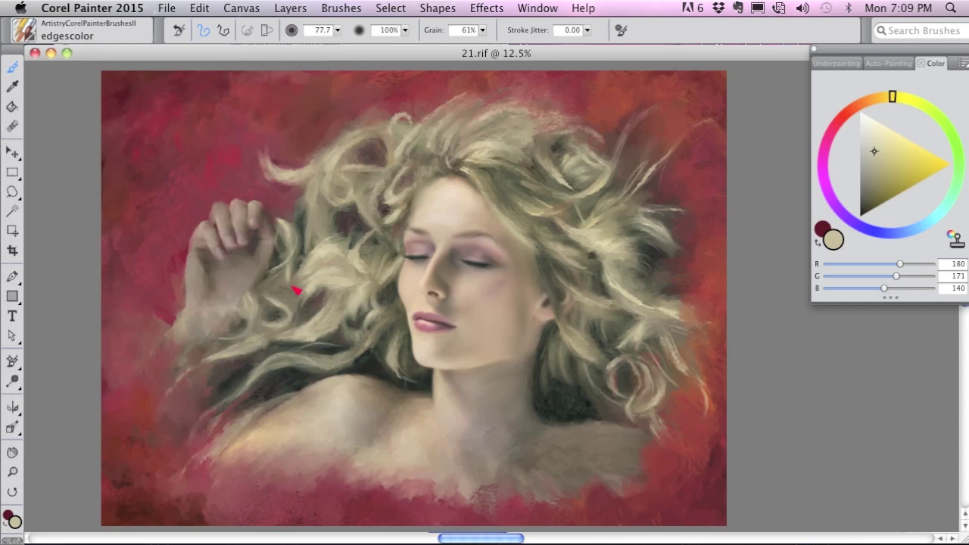
{"action": "scroll", "coordinate": [294, 285], "scroll_direction": "up", "scroll_amount": 5}
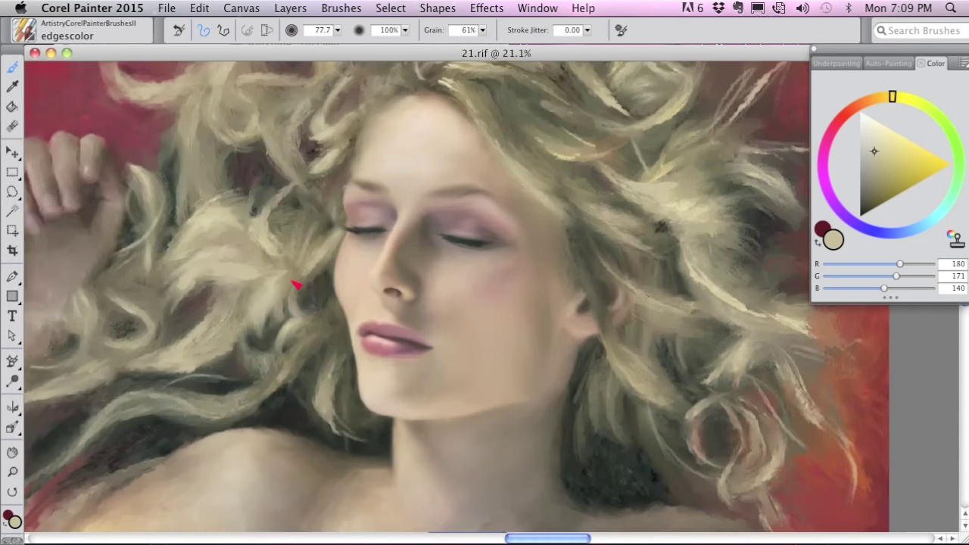
{"action": "scroll", "coordinate": [296, 284], "scroll_direction": "up", "scroll_amount": 3}
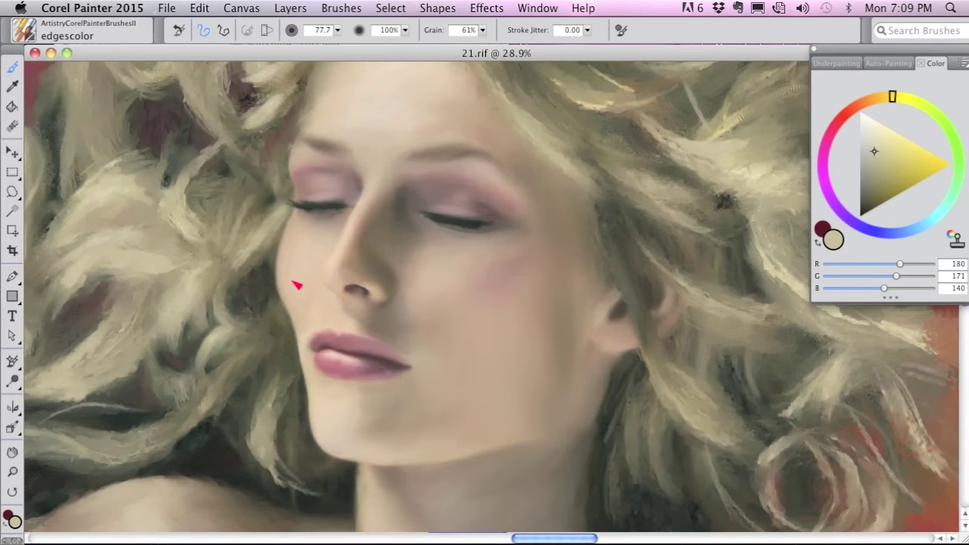
{"action": "scroll", "coordinate": [299, 285], "scroll_direction": "up", "scroll_amount": 2}
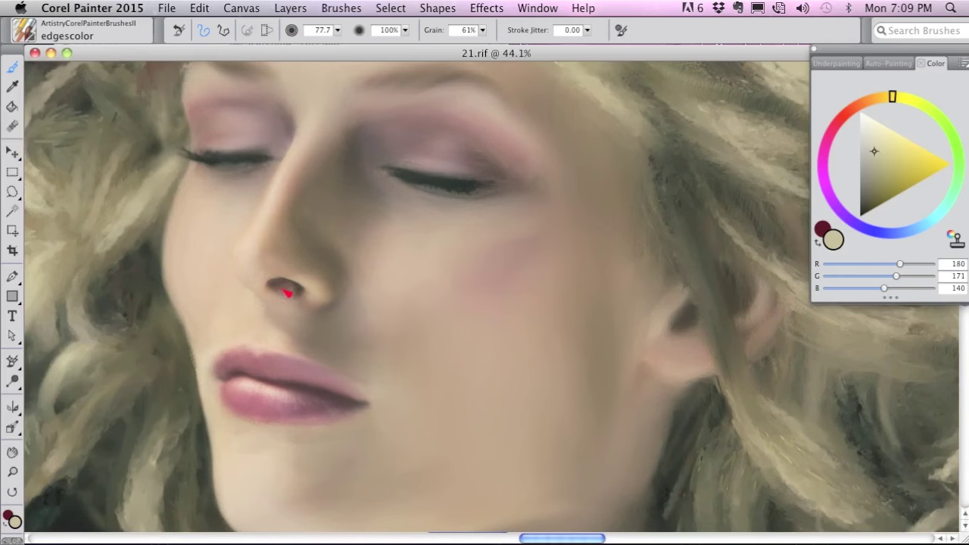
{"action": "left_click_drag", "start_coordinate": [220, 252], "coordinate": [437, 320]}
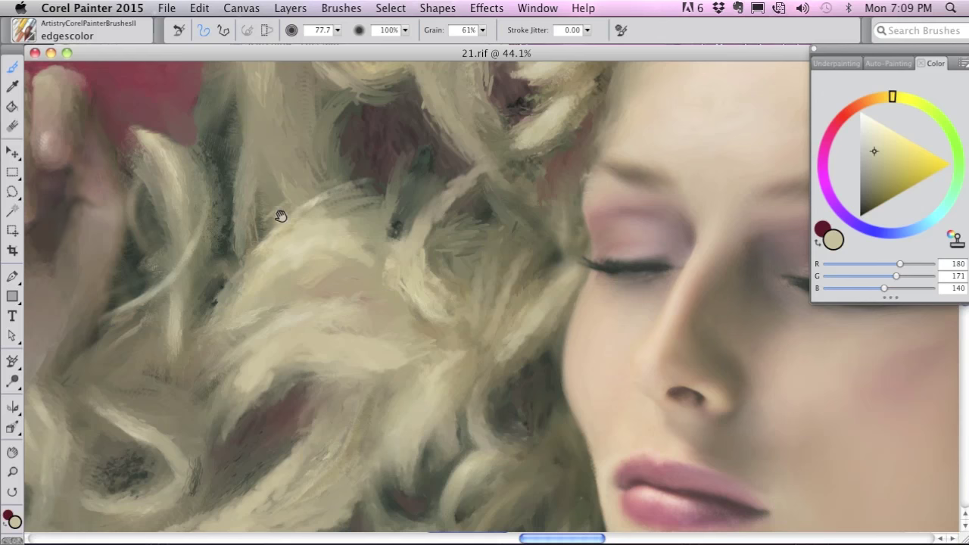
{"action": "left_click_drag", "start_coordinate": [281, 212], "coordinate": [481, 344]}
{"action": "left_click_drag", "start_coordinate": [348, 203], "coordinate": [490, 338]}
{"action": "left_click_drag", "start_coordinate": [341, 233], "coordinate": [427, 263]}
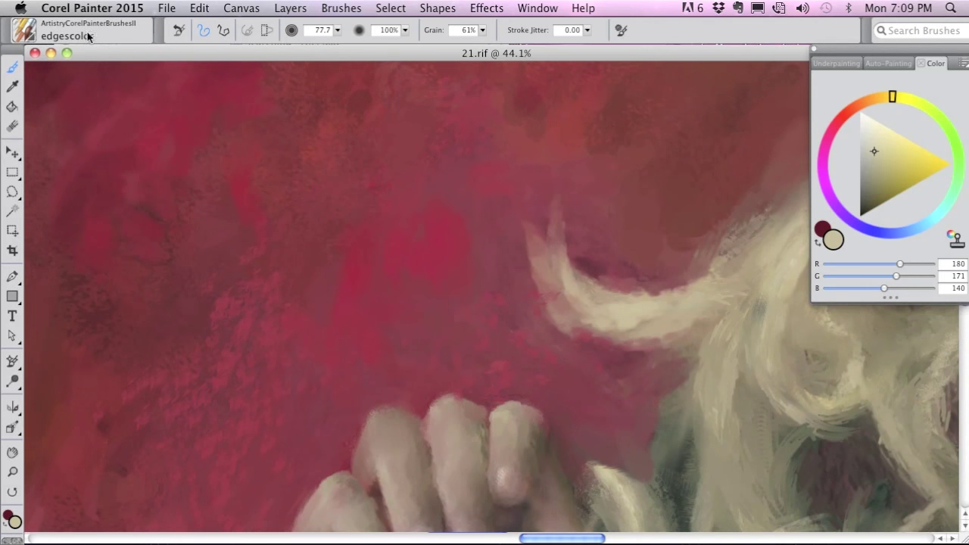
{"action": "left_click_drag", "start_coordinate": [537, 279], "coordinate": [545, 303]}
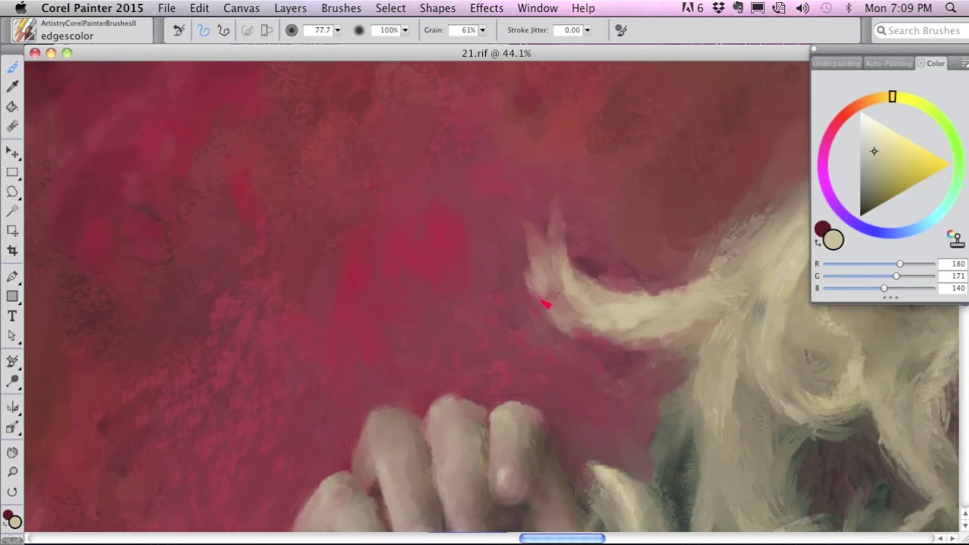
{"action": "left_click_drag", "start_coordinate": [491, 230], "coordinate": [515, 268]}
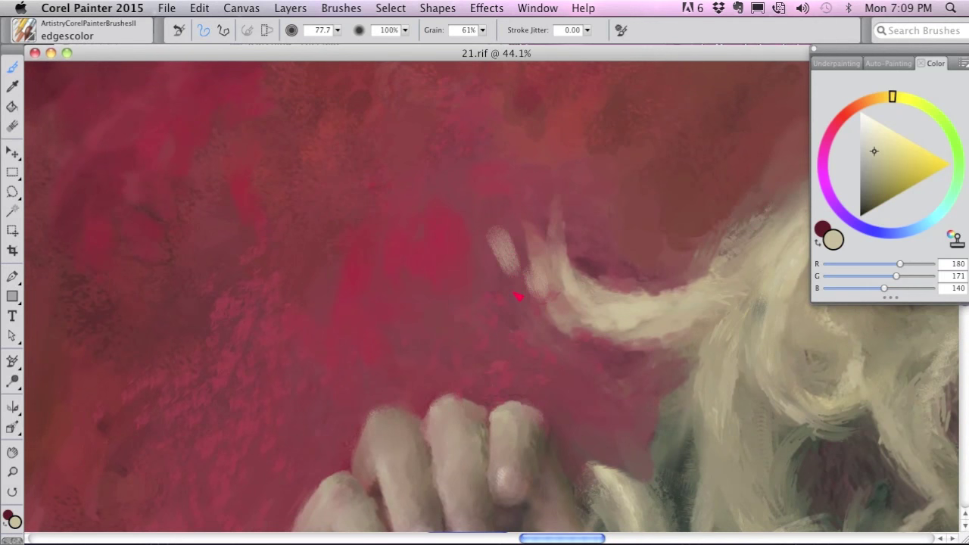
Step: Soften the tip of the hair curl by painting over its outer edge with the adjacent sampled background red
{"action": "left_click", "coordinate": [514, 293], "text": "alt"}
{"action": "left_click_drag", "start_coordinate": [500, 244], "coordinate": [539, 311]}
{"action": "left_click_drag", "start_coordinate": [531, 269], "coordinate": [541, 305]}
{"action": "left_click_drag", "start_coordinate": [525, 249], "coordinate": [538, 285]}
{"action": "mouse_move", "coordinate": [504, 237]}
{"action": "left_mouse_down"}
{"action": "mouse_move", "coordinate": [515, 286]}
{"action": "mouse_move", "coordinate": [532, 251]}
{"action": "mouse_move", "coordinate": [558, 320]}
{"action": "mouse_move", "coordinate": [576, 338]}
{"action": "mouse_move", "coordinate": [525, 237]}
{"action": "left_mouse_up"}
{"action": "left_click", "coordinate": [558, 281], "text": "alt"}
Step: Refine the outer edges of the raised hand's fingers with sampled skin tones and background reds
{"action": "left_click", "coordinate": [426, 291], "text": "alt"}
{"action": "left_click_drag", "start_coordinate": [406, 266], "coordinate": [417, 265]}
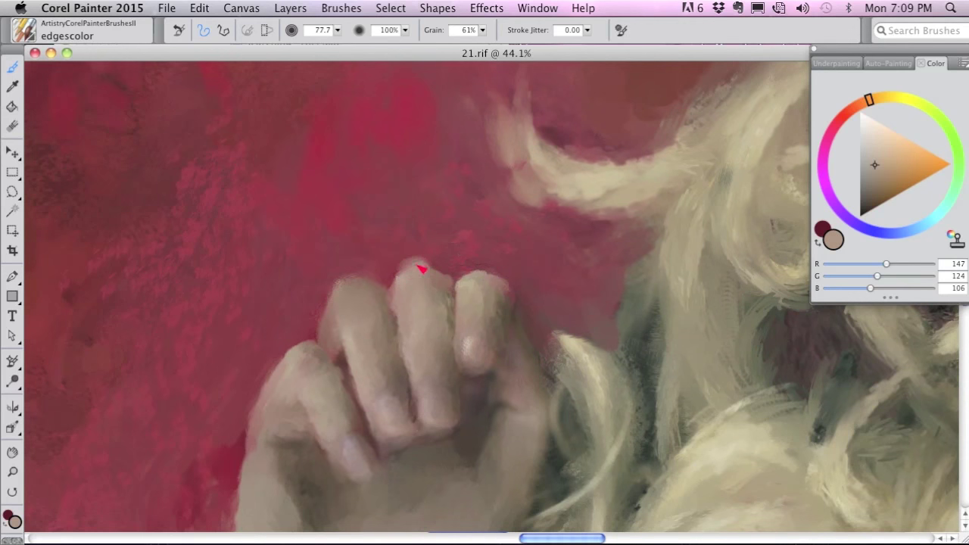
{"action": "left_click", "coordinate": [426, 236], "text": "alt"}
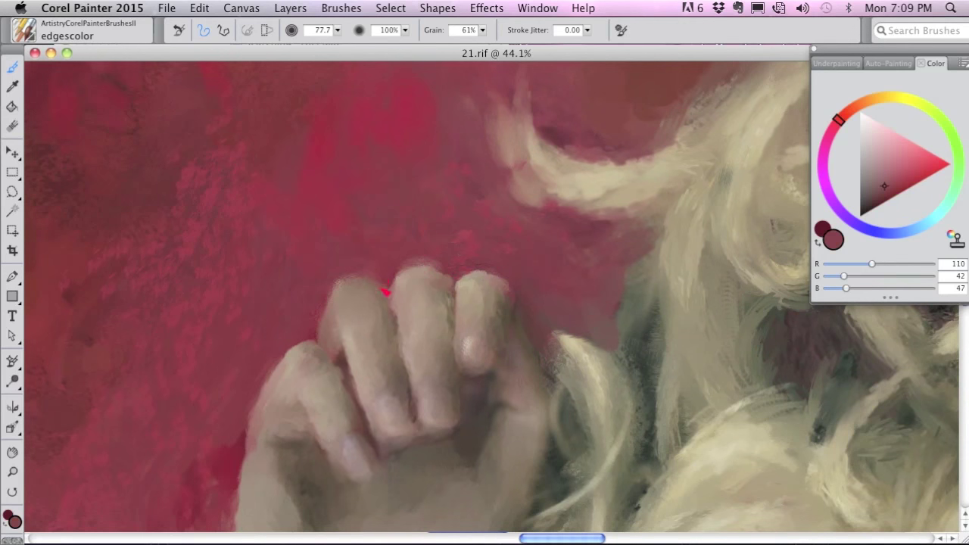
{"action": "left_click", "coordinate": [323, 250], "text": "alt"}
{"action": "left_click", "coordinate": [340, 297], "text": "alt"}
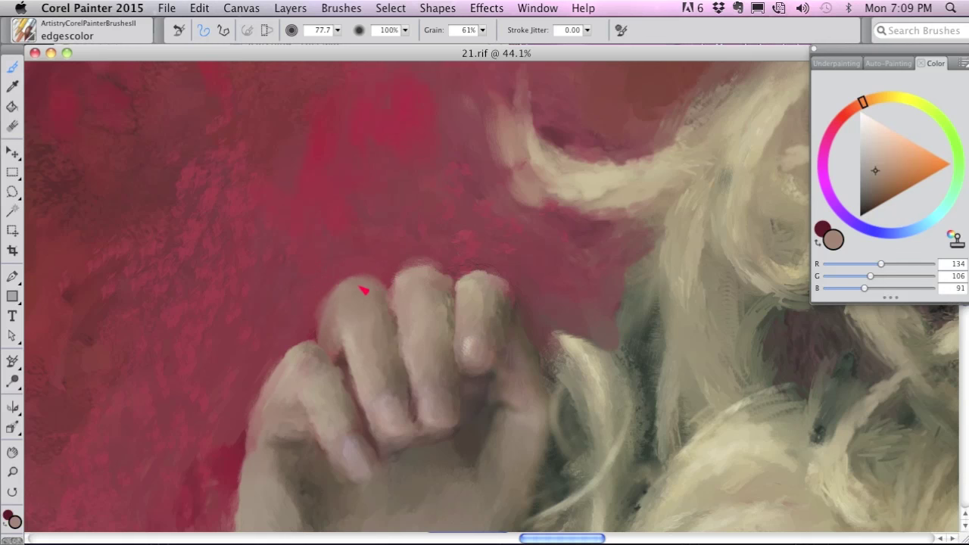
{"action": "left_click", "coordinate": [286, 380], "text": "alt"}
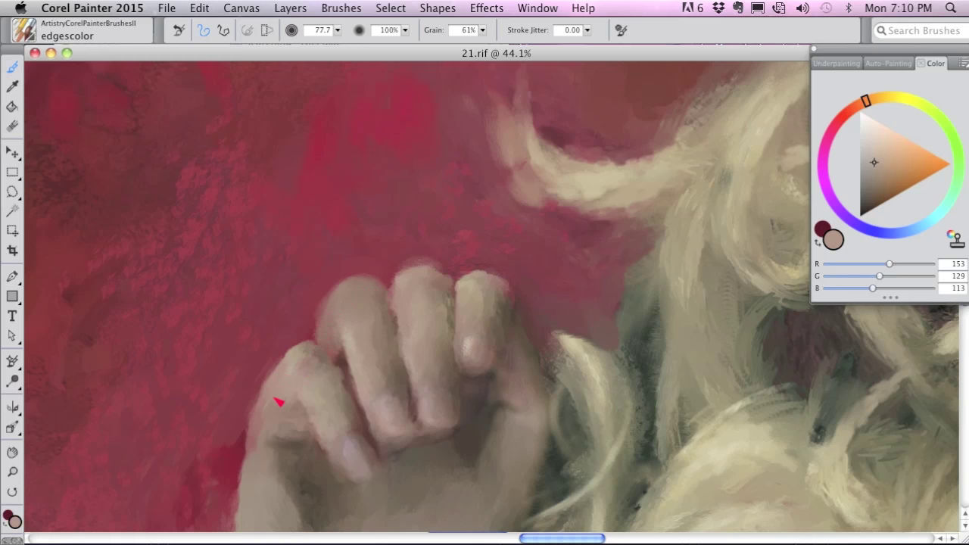
{"action": "mouse_move", "coordinate": [299, 359]}
{"action": "left_mouse_down"}
{"action": "mouse_move", "coordinate": [307, 353]}
{"action": "mouse_move", "coordinate": [281, 371]}
{"action": "left_mouse_up"}
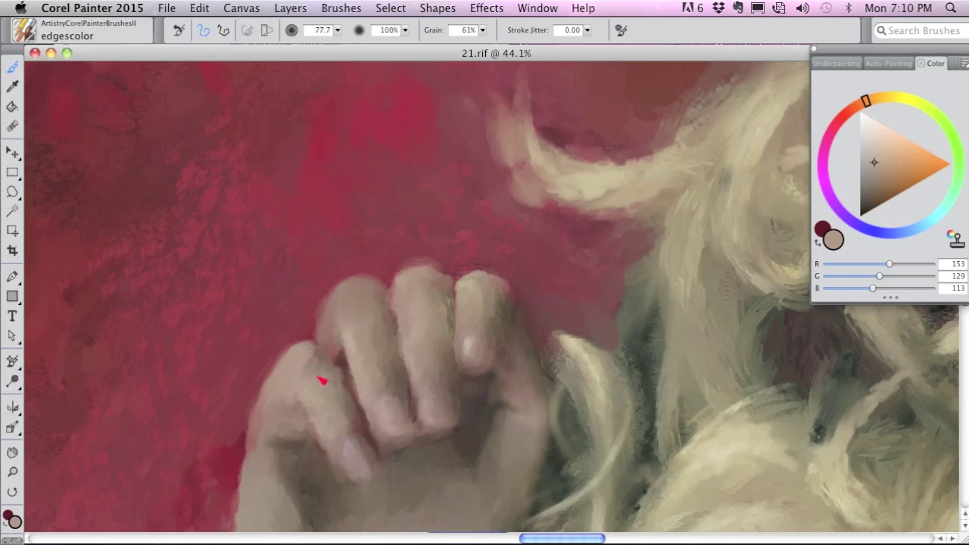
Step: Soften the outer edge of the palm and wrist against the background using sampled red and skin colors
{"action": "left_click_drag", "start_coordinate": [372, 304], "coordinate": [467, 122]}
{"action": "mouse_move", "coordinate": [353, 255]}
{"action": "left_mouse_down"}
{"action": "mouse_move", "coordinate": [350, 274]}
{"action": "mouse_move", "coordinate": [361, 241]}
{"action": "left_mouse_up"}
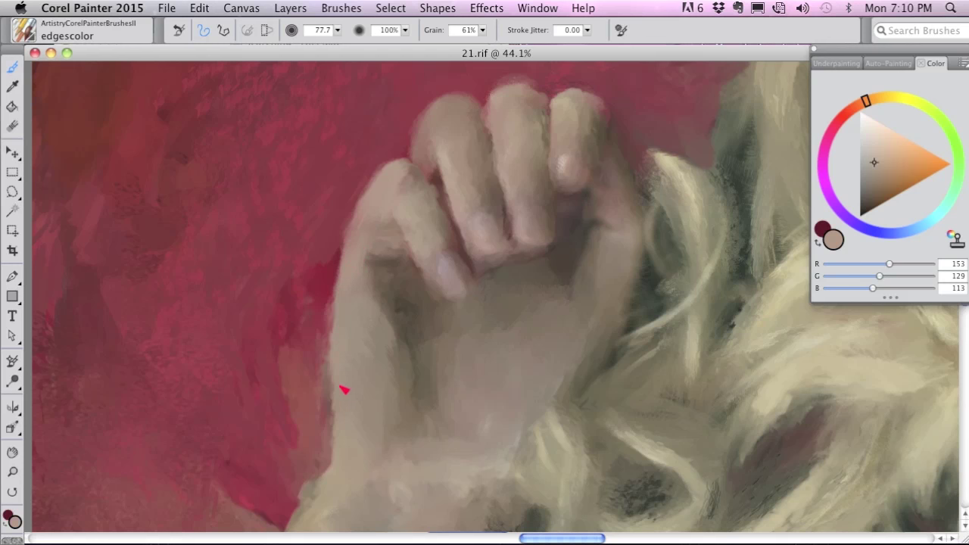
{"action": "left_click", "coordinate": [316, 313], "text": "alt"}
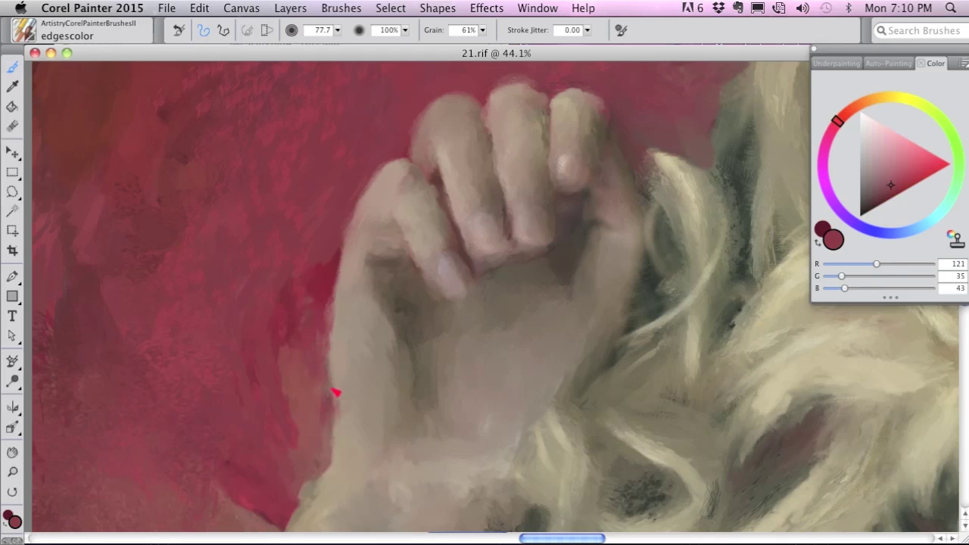
{"action": "left_click", "coordinate": [360, 390], "text": "alt"}
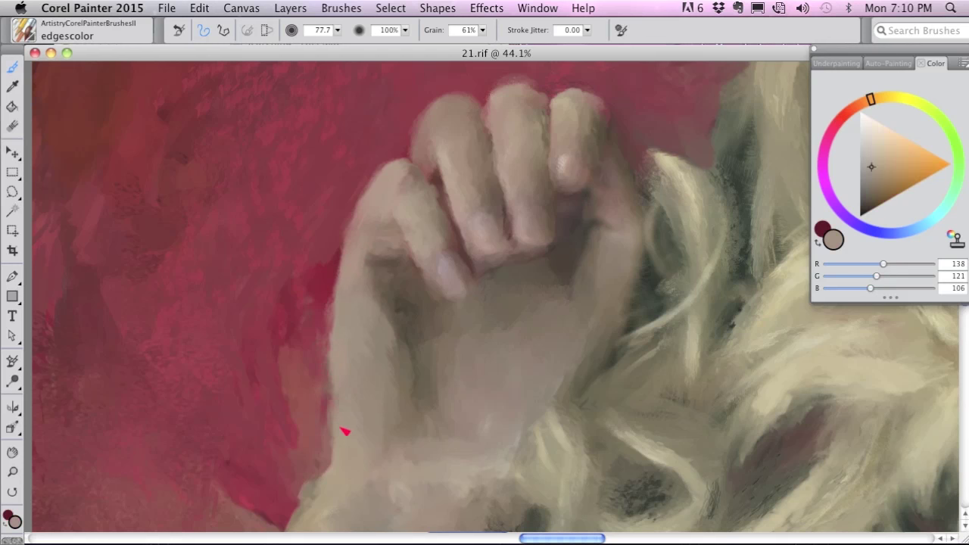
{"action": "left_click", "coordinate": [330, 301], "text": "alt"}
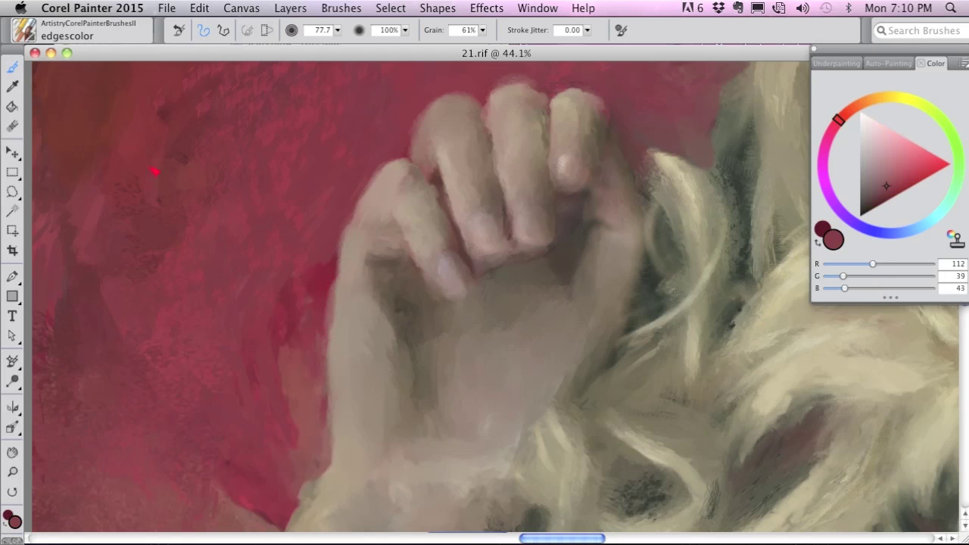
Step: Paint broken color into the red background beside the hand with the texture01 brush
{"action": "left_click", "coordinate": [25, 31]}
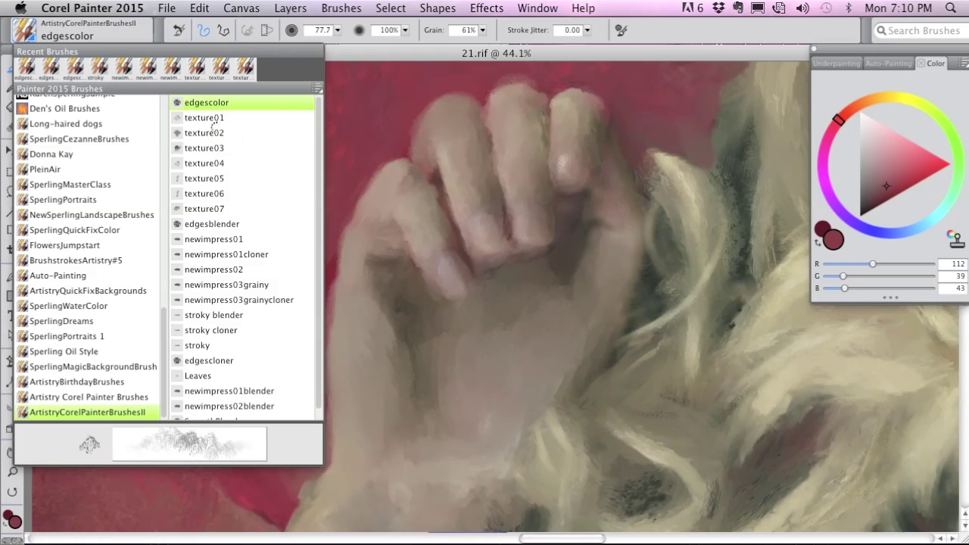
{"action": "left_click", "coordinate": [218, 147]}
{"action": "mouse_move", "coordinate": [162, 210]}
{"action": "left_mouse_down"}
{"action": "mouse_move", "coordinate": [204, 231]}
{"action": "mouse_move", "coordinate": [190, 224]}
{"action": "left_mouse_up"}
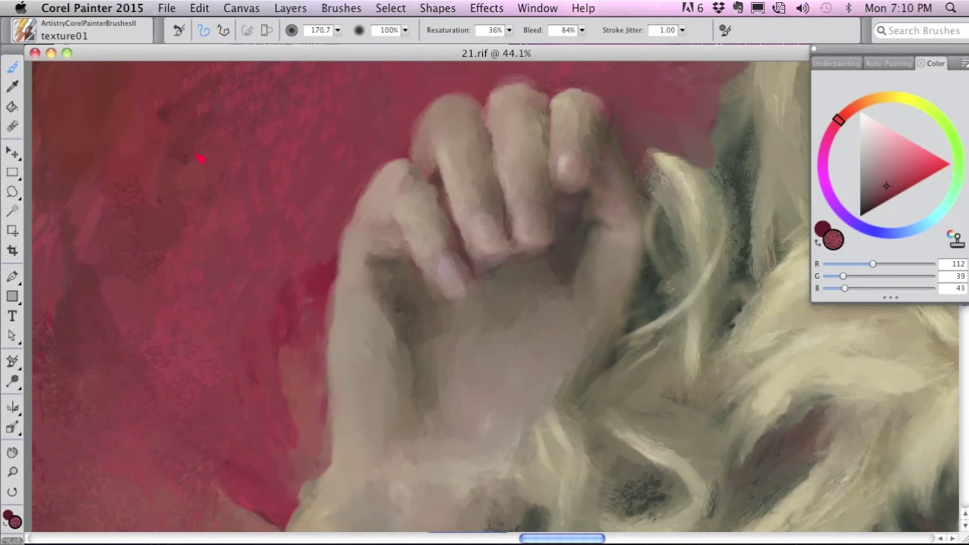
{"action": "mouse_move", "coordinate": [159, 253]}
{"action": "left_mouse_down"}
{"action": "mouse_move", "coordinate": [95, 314]}
{"action": "mouse_move", "coordinate": [187, 365]}
{"action": "left_mouse_up"}
{"action": "left_click_drag", "start_coordinate": [121, 189], "coordinate": [281, 132]}
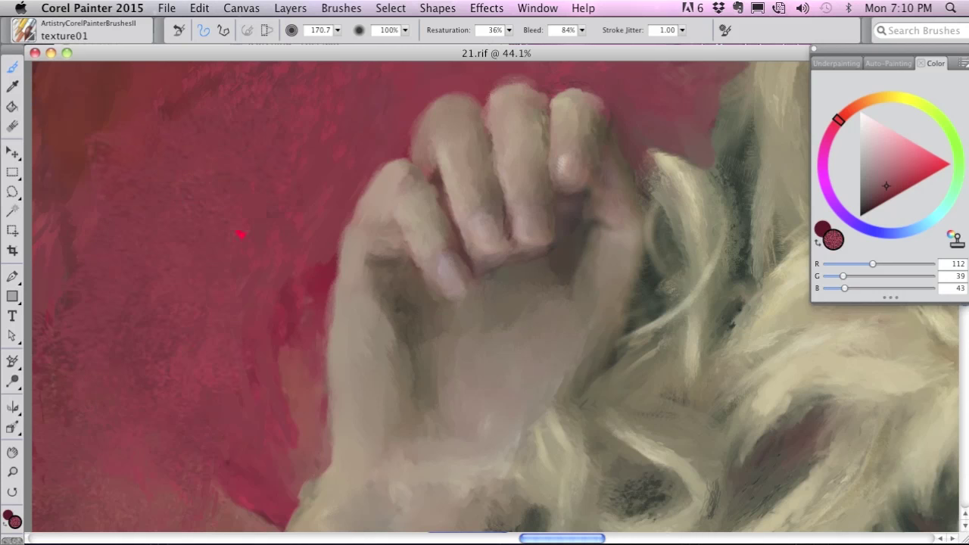
Step: Add rougher texture to the background beside the hand with the texture02 brush
{"action": "left_click", "coordinate": [24, 30]}
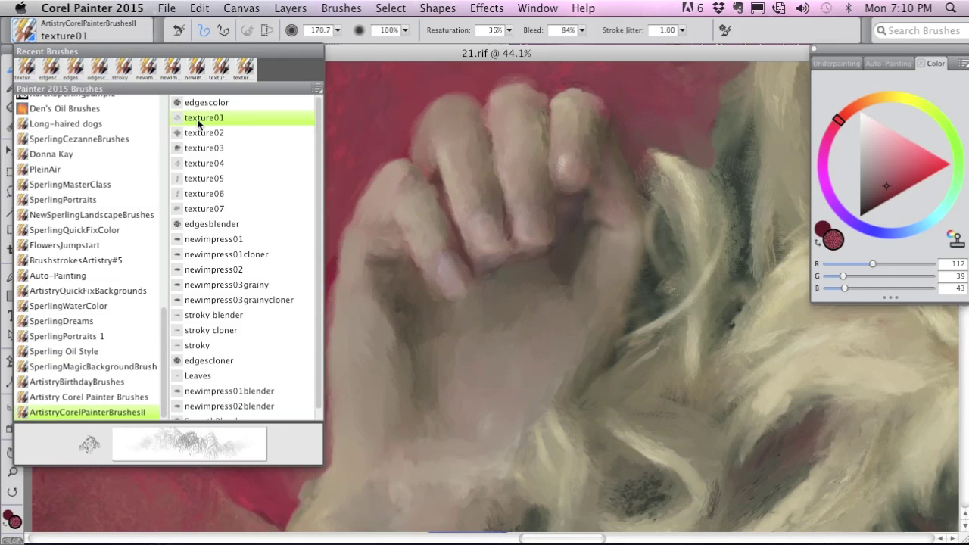
{"action": "left_click", "coordinate": [203, 133]}
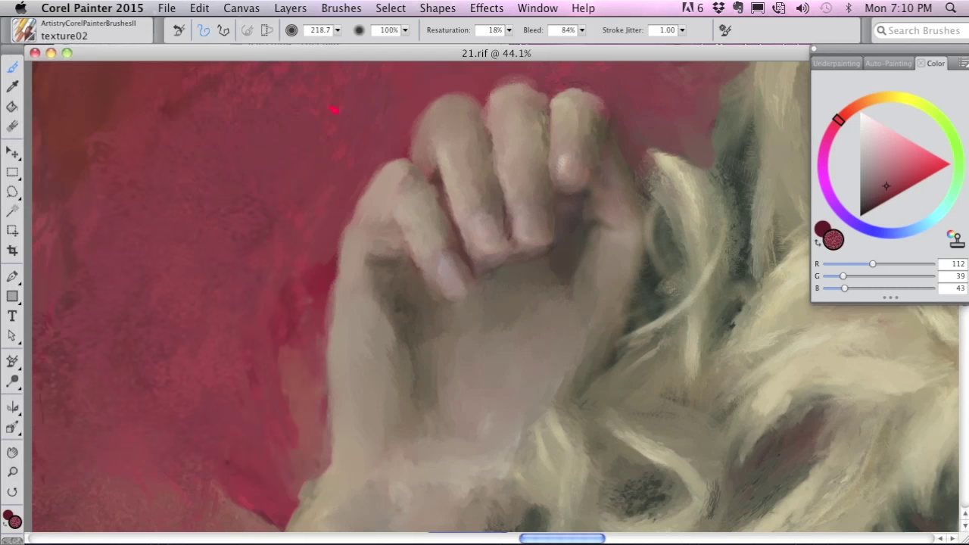
{"action": "scroll", "coordinate": [204, 377], "scroll_direction": "down", "scroll_amount": 10}
{"action": "scroll", "coordinate": [262, 302], "scroll_direction": "left", "scroll_amount": 3}
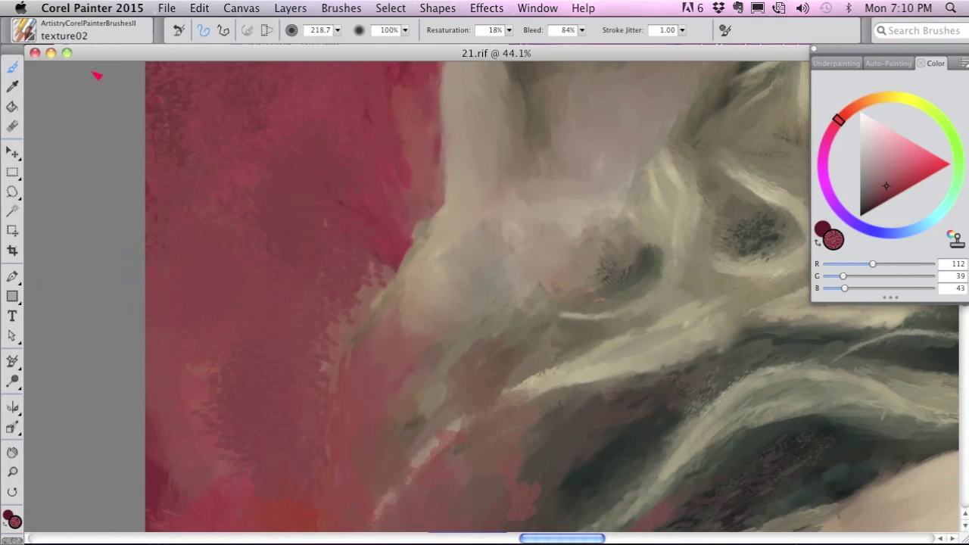
Step: Paint over the background beside the hand and wrist with the texture03 brush, reducing its size to 141.0
{"action": "left_click", "coordinate": [26, 31]}
{"action": "left_click", "coordinate": [199, 149]}
{"action": "mouse_move", "coordinate": [301, 265]}
{"action": "left_mouse_down"}
{"action": "mouse_move", "coordinate": [314, 333]}
{"action": "mouse_move", "coordinate": [308, 371]}
{"action": "left_mouse_up"}
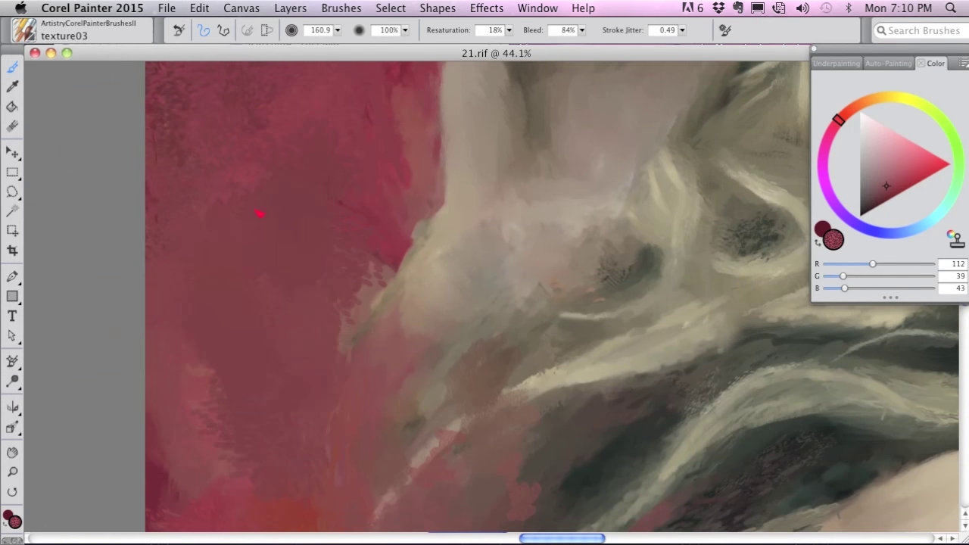
{"action": "scroll", "coordinate": [340, 199], "scroll_direction": "up", "scroll_amount": 5}
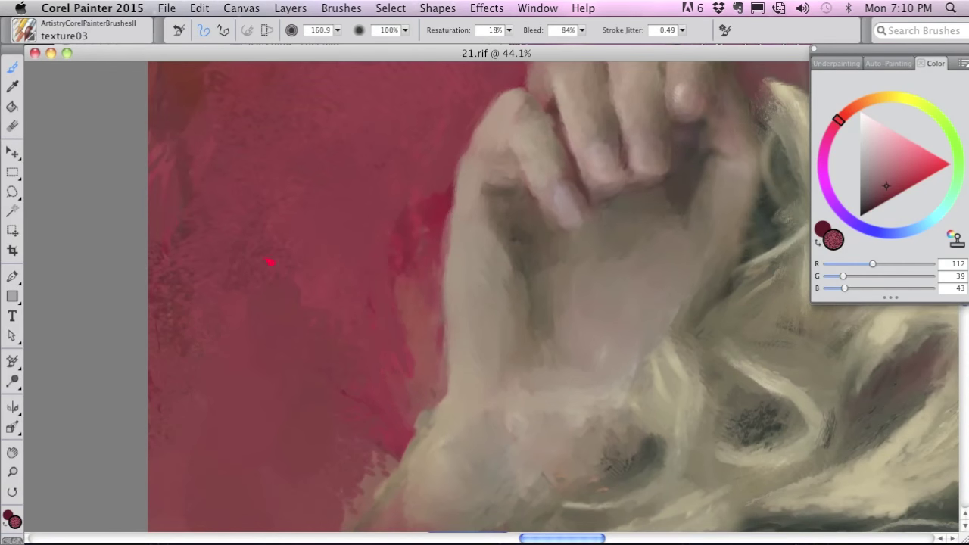
{"action": "key", "text": "["}
{"action": "mouse_move", "coordinate": [238, 306]}
{"action": "left_mouse_down"}
{"action": "mouse_move", "coordinate": [269, 210]}
{"action": "mouse_move", "coordinate": [331, 283]}
{"action": "mouse_move", "coordinate": [248, 302]}
{"action": "left_mouse_up"}
{"action": "left_click_drag", "start_coordinate": [332, 327], "coordinate": [247, 243]}
{"action": "left_click_drag", "start_coordinate": [342, 234], "coordinate": [378, 359]}
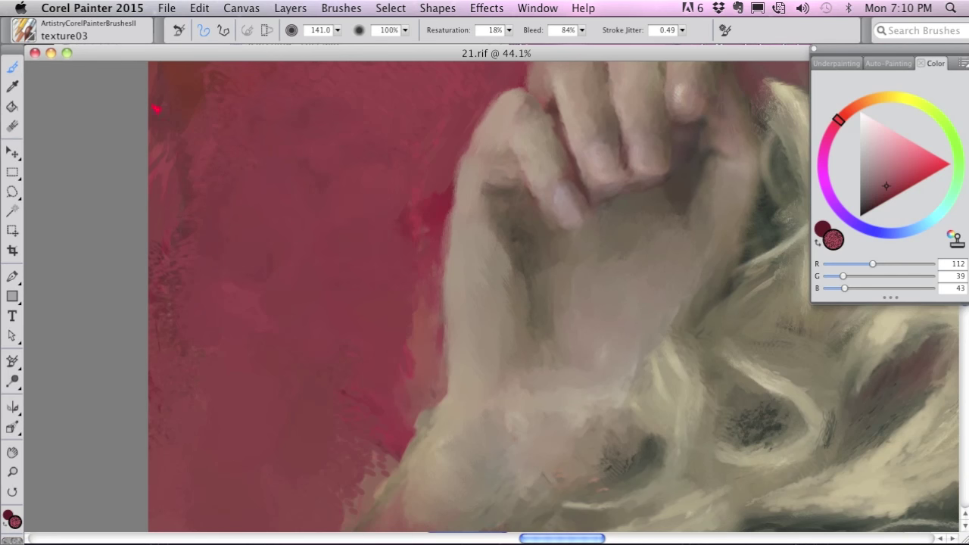
Step: Cover the background from beside the wrist down to the painting's lower-left area with texture04 strokes in sampled brownish reds
{"action": "left_click", "coordinate": [24, 29]}
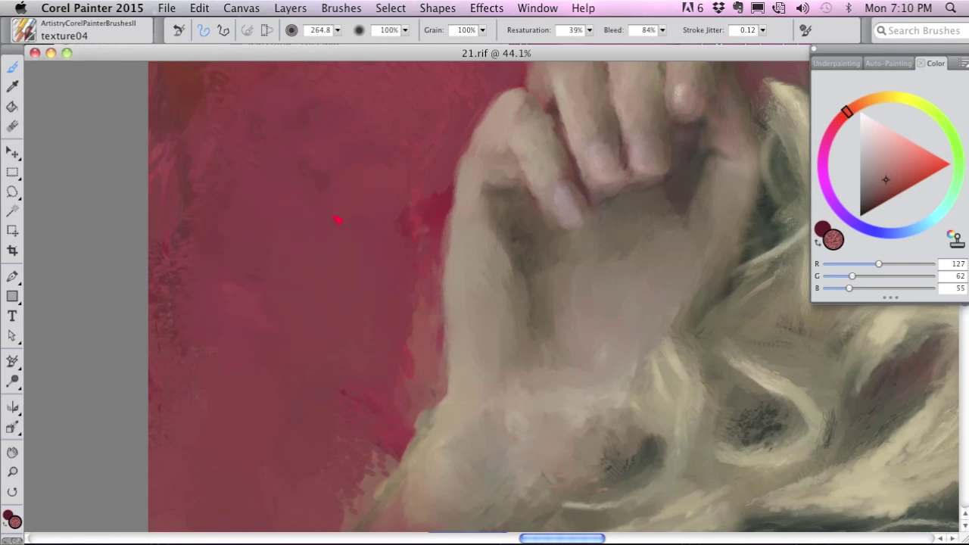
{"action": "left_click_drag", "start_coordinate": [258, 370], "coordinate": [251, 311]}
{"action": "mouse_move", "coordinate": [222, 112]}
{"action": "left_mouse_down"}
{"action": "mouse_move", "coordinate": [196, 134]}
{"action": "mouse_move", "coordinate": [200, 410]}
{"action": "mouse_move", "coordinate": [231, 423]}
{"action": "mouse_move", "coordinate": [264, 350]}
{"action": "mouse_move", "coordinate": [331, 396]}
{"action": "left_mouse_up"}
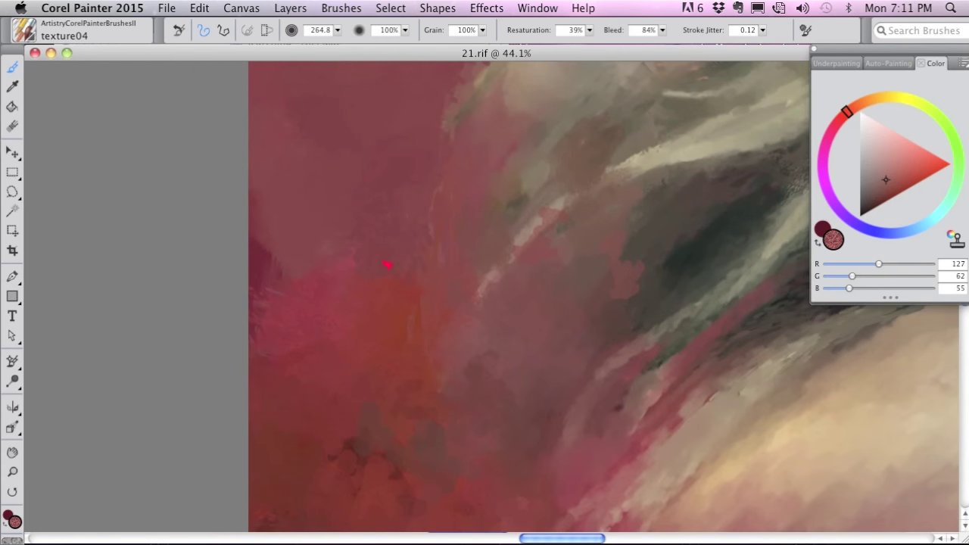
{"action": "mouse_move", "coordinate": [321, 356]}
{"action": "left_mouse_down"}
{"action": "mouse_move", "coordinate": [431, 467]}
{"action": "mouse_move", "coordinate": [493, 396]}
{"action": "mouse_move", "coordinate": [402, 338]}
{"action": "mouse_move", "coordinate": [519, 409]}
{"action": "mouse_move", "coordinate": [552, 331]}
{"action": "mouse_move", "coordinate": [417, 251]}
{"action": "left_mouse_up"}
{"action": "left_click", "coordinate": [546, 303], "text": "alt"}
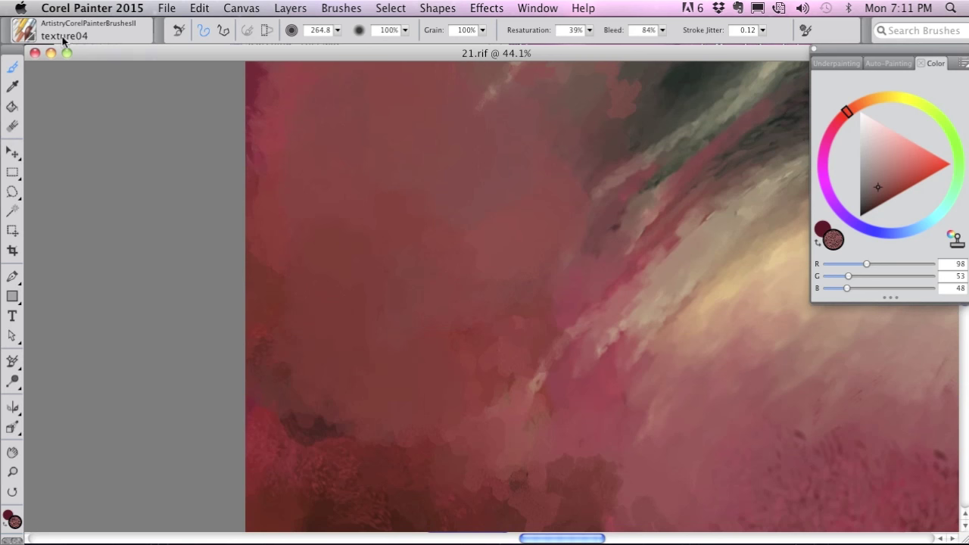
Step: Layer texture05 strokes and texture01 strokes over the painting's lower-left background, adding a dark red sampled from the bottom edge
{"action": "left_click", "coordinate": [30, 37]}
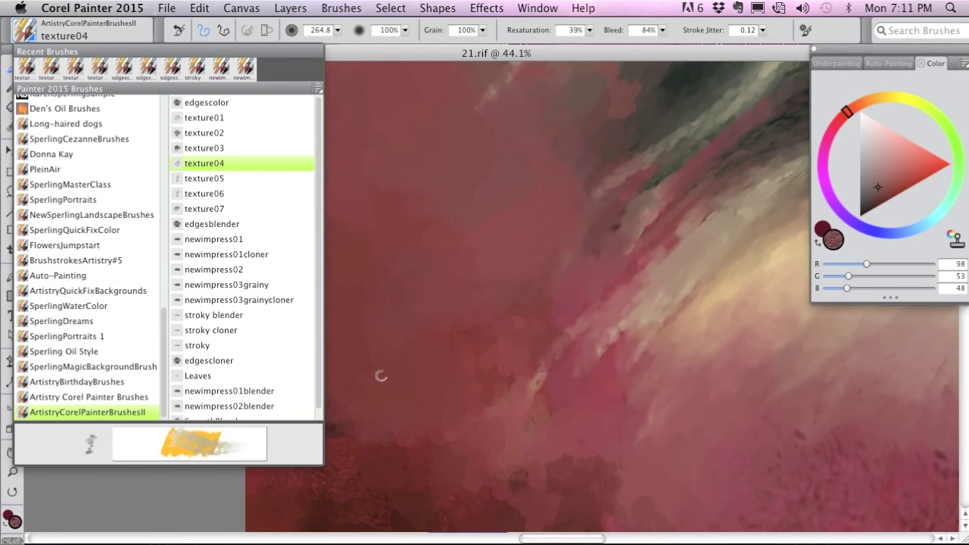
{"action": "mouse_move", "coordinate": [351, 469]}
{"action": "left_mouse_down"}
{"action": "mouse_move", "coordinate": [342, 401]}
{"action": "mouse_move", "coordinate": [358, 433]}
{"action": "mouse_move", "coordinate": [423, 448]}
{"action": "mouse_move", "coordinate": [435, 433]}
{"action": "mouse_move", "coordinate": [391, 382]}
{"action": "mouse_move", "coordinate": [395, 333]}
{"action": "mouse_move", "coordinate": [339, 316]}
{"action": "mouse_move", "coordinate": [401, 236]}
{"action": "left_mouse_up"}
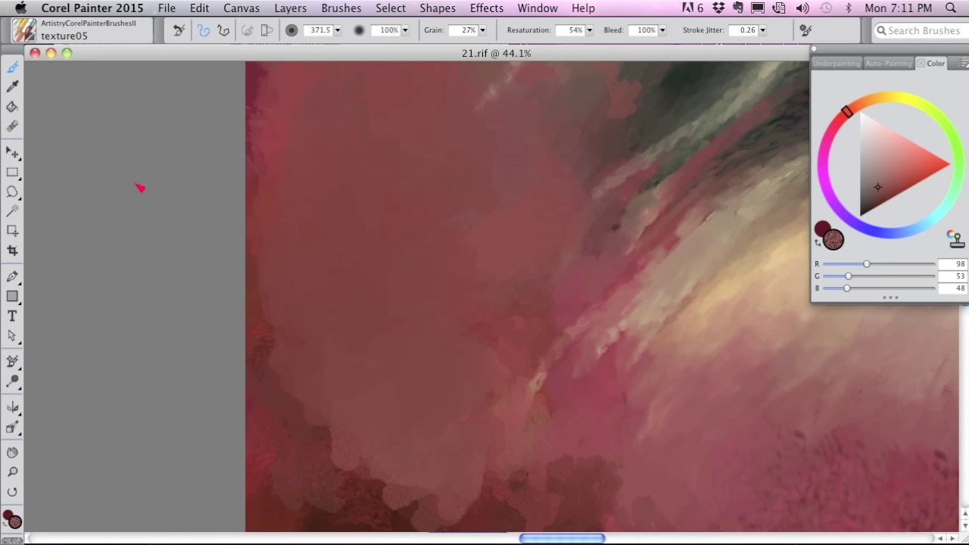
{"action": "left_click", "coordinate": [39, 25]}
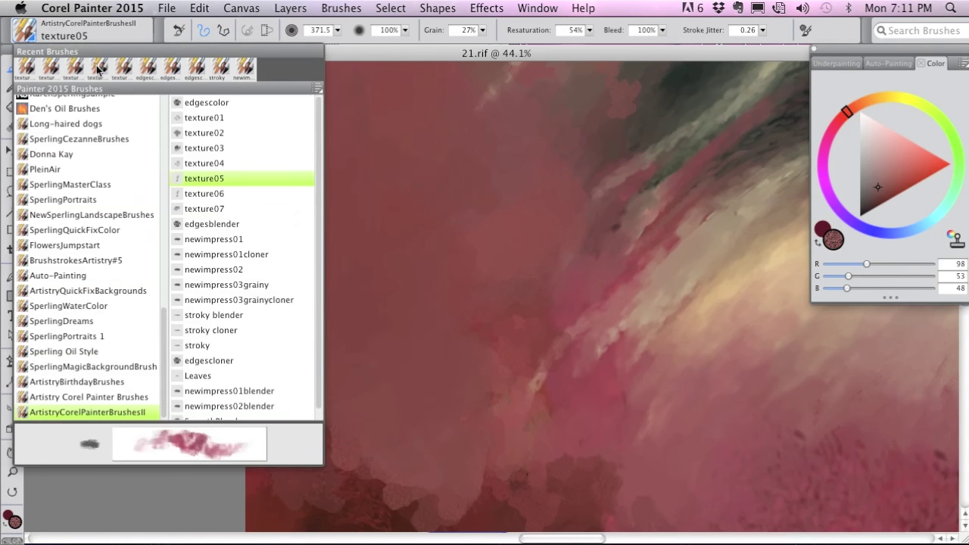
{"action": "left_click", "coordinate": [220, 121]}
{"action": "mouse_move", "coordinate": [387, 243]}
{"action": "left_mouse_down"}
{"action": "mouse_move", "coordinate": [358, 200]}
{"action": "mouse_move", "coordinate": [435, 210]}
{"action": "mouse_move", "coordinate": [474, 251]}
{"action": "mouse_move", "coordinate": [500, 321]}
{"action": "mouse_move", "coordinate": [356, 358]}
{"action": "mouse_move", "coordinate": [367, 400]}
{"action": "mouse_move", "coordinate": [419, 435]}
{"action": "left_mouse_up"}
{"action": "left_click", "coordinate": [490, 508], "text": "alt"}
{"action": "mouse_move", "coordinate": [489, 507]}
{"action": "left_mouse_down"}
{"action": "mouse_move", "coordinate": [449, 416]}
{"action": "mouse_move", "coordinate": [461, 393]}
{"action": "mouse_move", "coordinate": [384, 343]}
{"action": "mouse_move", "coordinate": [359, 395]}
{"action": "mouse_move", "coordinate": [320, 131]}
{"action": "left_mouse_up"}
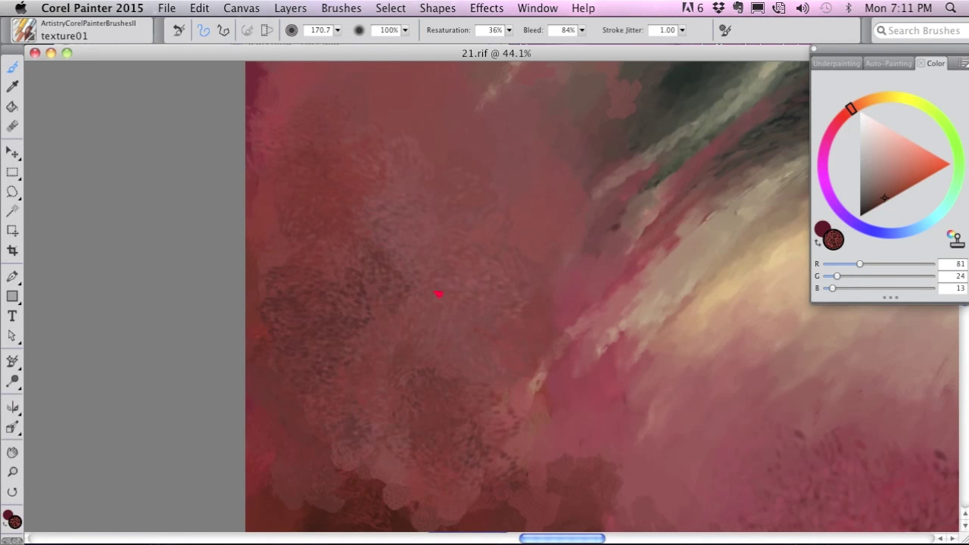
Step: Sample a muted red for more texture01 strokes on the lower-left background, and cover that area with texture06 strokes
{"action": "left_click", "coordinate": [632, 270], "text": "alt"}
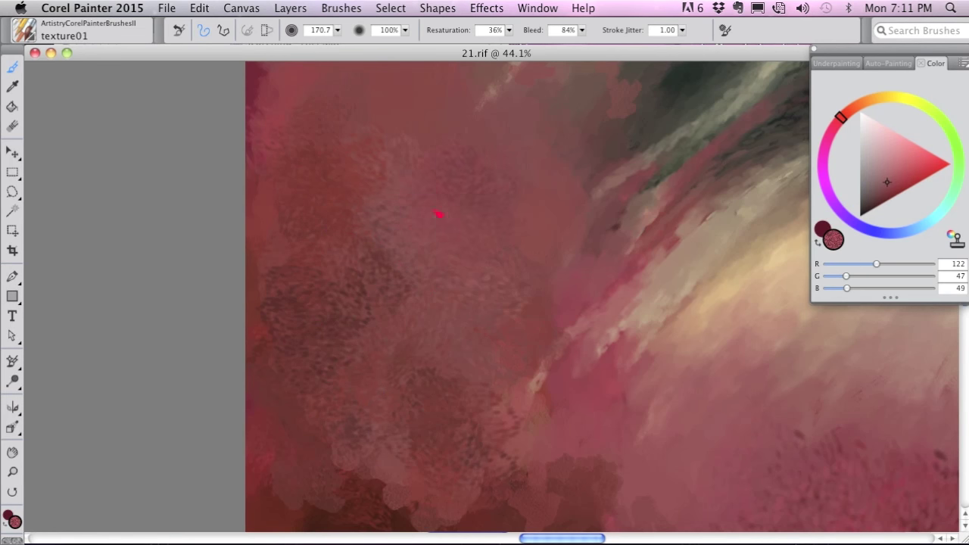
{"action": "left_click", "coordinate": [31, 36]}
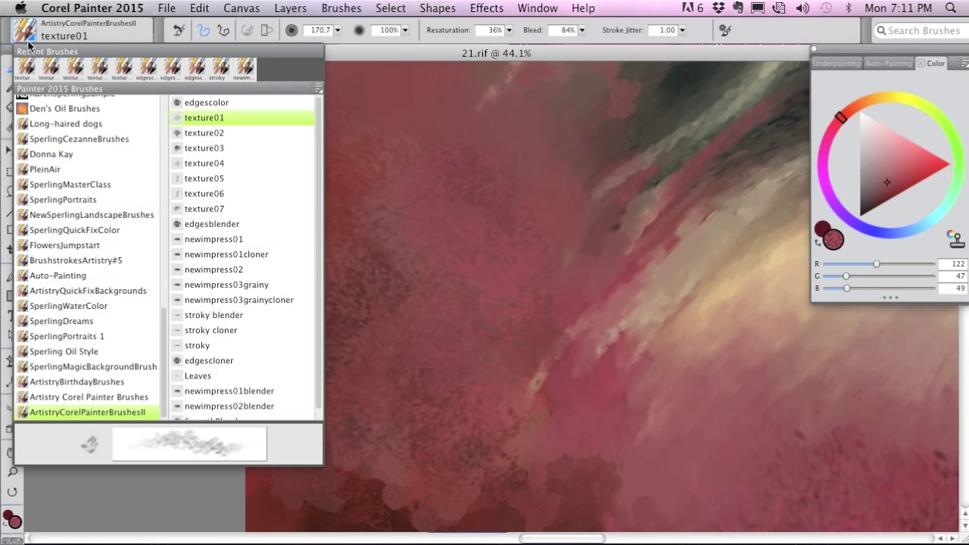
{"action": "left_click", "coordinate": [205, 193]}
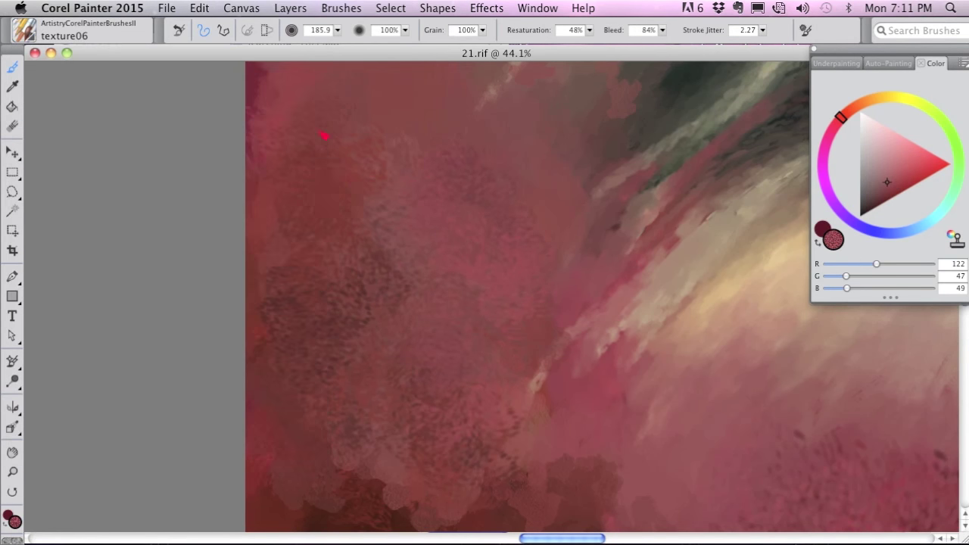
{"action": "mouse_move", "coordinate": [486, 269]}
{"action": "left_mouse_down"}
{"action": "mouse_move", "coordinate": [598, 375]}
{"action": "mouse_move", "coordinate": [527, 403]}
{"action": "mouse_move", "coordinate": [466, 330]}
{"action": "mouse_move", "coordinate": [482, 409]}
{"action": "mouse_move", "coordinate": [356, 336]}
{"action": "left_mouse_up"}
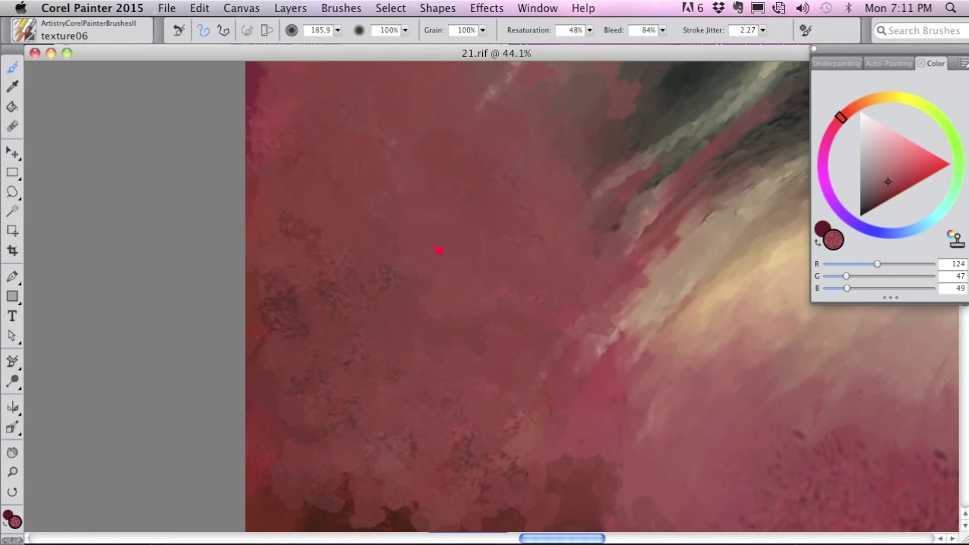
Step: Paint the background beside the hair with the texture07 brush, sampling colors from the nearby painting
{"action": "left_click", "coordinate": [30, 33]}
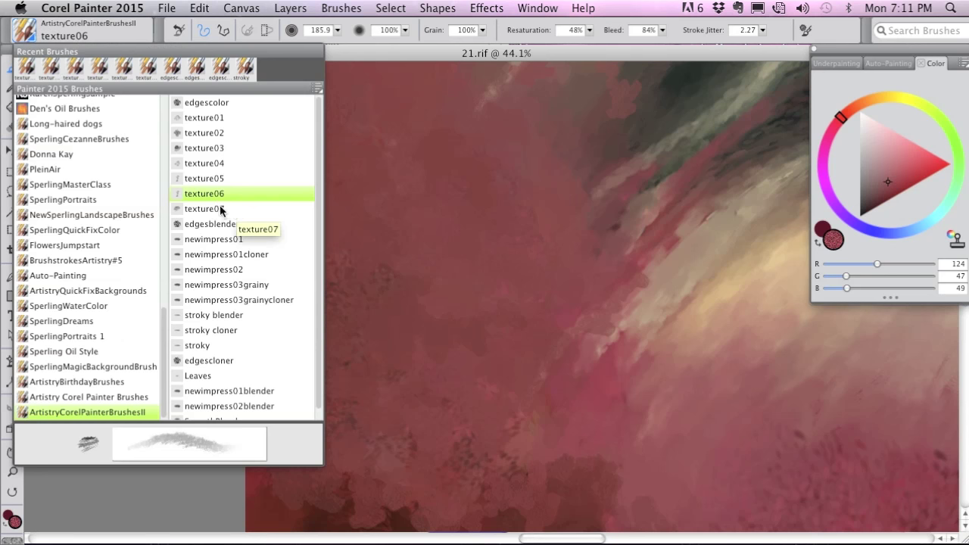
{"action": "left_click", "coordinate": [700, 319], "text": "alt"}
{"action": "mouse_move", "coordinate": [379, 277]}
{"action": "left_mouse_down"}
{"action": "mouse_move", "coordinate": [384, 197]}
{"action": "mouse_move", "coordinate": [371, 278]}
{"action": "mouse_move", "coordinate": [315, 306]}
{"action": "mouse_move", "coordinate": [310, 174]}
{"action": "mouse_move", "coordinate": [316, 311]}
{"action": "mouse_move", "coordinate": [358, 343]}
{"action": "left_mouse_up"}
{"action": "left_click", "coordinate": [450, 385], "text": "alt"}
{"action": "mouse_move", "coordinate": [450, 386]}
{"action": "left_mouse_down"}
{"action": "mouse_move", "coordinate": [380, 222]}
{"action": "mouse_move", "coordinate": [404, 168]}
{"action": "mouse_move", "coordinate": [470, 223]}
{"action": "left_mouse_up"}
{"action": "left_click_drag", "start_coordinate": [418, 164], "coordinate": [470, 318]}
{"action": "mouse_move", "coordinate": [333, 246]}
{"action": "left_mouse_down"}
{"action": "mouse_move", "coordinate": [379, 188]}
{"action": "mouse_move", "coordinate": [485, 298]}
{"action": "left_mouse_up"}
Step: Sample a brown and a dark red-brown and spread them over the left and lower-left background with texture07 strokes
{"action": "left_click", "coordinate": [639, 255], "text": "alt"}
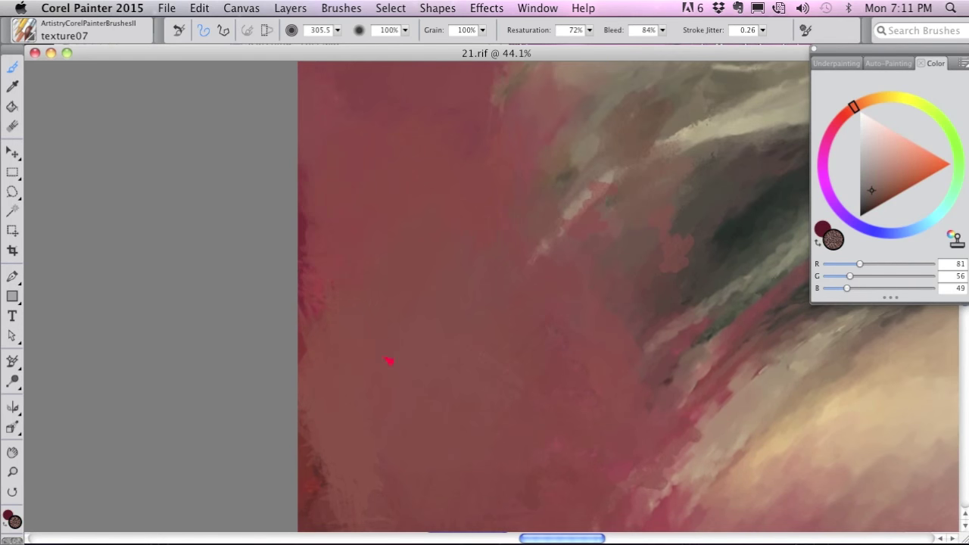
{"action": "left_click_drag", "start_coordinate": [492, 418], "coordinate": [490, 292]}
{"action": "left_click", "coordinate": [525, 389], "text": "alt"}
{"action": "mouse_move", "coordinate": [432, 448]}
{"action": "left_mouse_down"}
{"action": "mouse_move", "coordinate": [333, 337]}
{"action": "mouse_move", "coordinate": [429, 335]}
{"action": "mouse_move", "coordinate": [589, 420]}
{"action": "mouse_move", "coordinate": [513, 401]}
{"action": "mouse_move", "coordinate": [329, 195]}
{"action": "mouse_move", "coordinate": [344, 83]}
{"action": "left_mouse_up"}
{"action": "left_click_drag", "start_coordinate": [397, 179], "coordinate": [448, 329]}
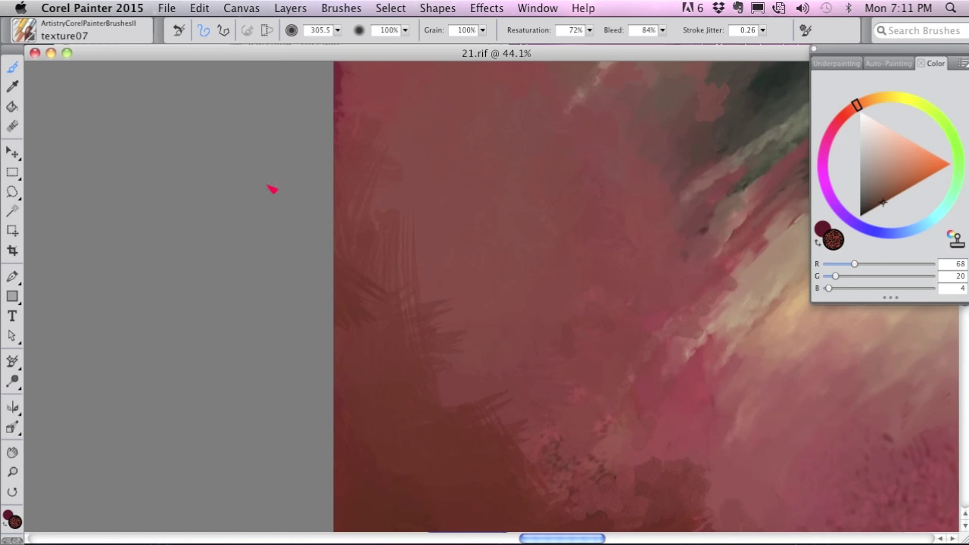
Step: Layer dark red-brown texture01 marks and texture05 strokes over the painting's left background
{"action": "left_click", "coordinate": [27, 30]}
{"action": "left_click", "coordinate": [213, 119]}
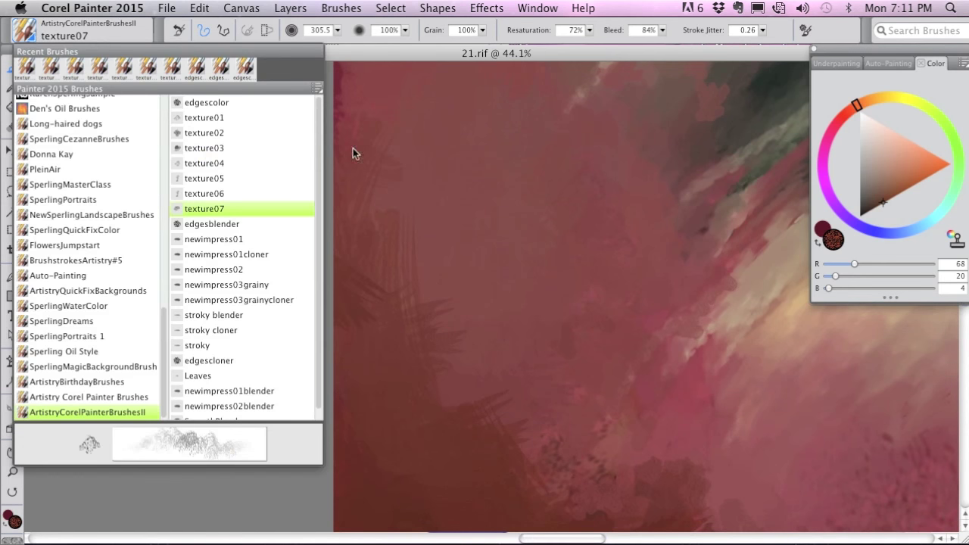
{"action": "mouse_move", "coordinate": [398, 193]}
{"action": "left_mouse_down"}
{"action": "mouse_move", "coordinate": [447, 259]}
{"action": "mouse_move", "coordinate": [389, 318]}
{"action": "mouse_move", "coordinate": [504, 459]}
{"action": "mouse_move", "coordinate": [404, 455]}
{"action": "mouse_move", "coordinate": [465, 213]}
{"action": "mouse_move", "coordinate": [401, 166]}
{"action": "left_mouse_up"}
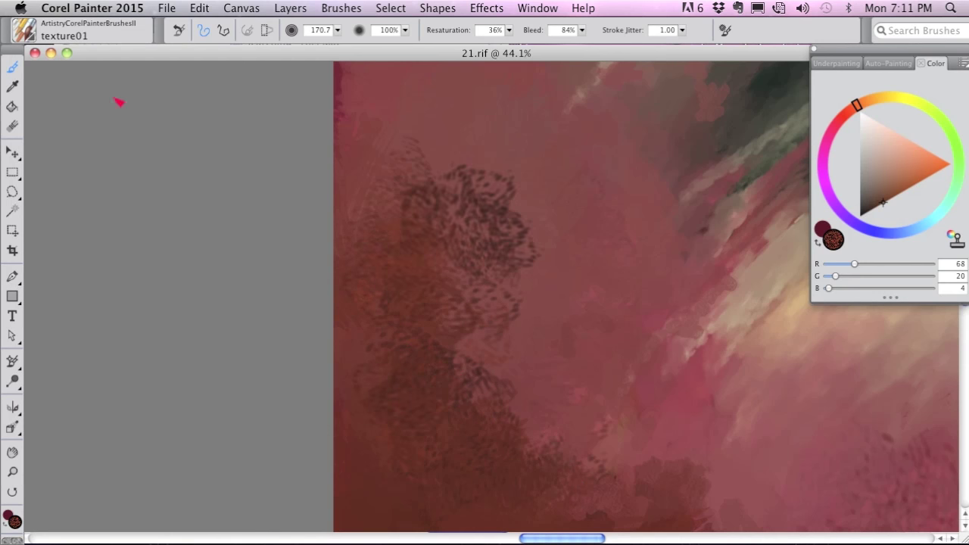
{"action": "left_click", "coordinate": [27, 30]}
{"action": "left_click", "coordinate": [220, 178]}
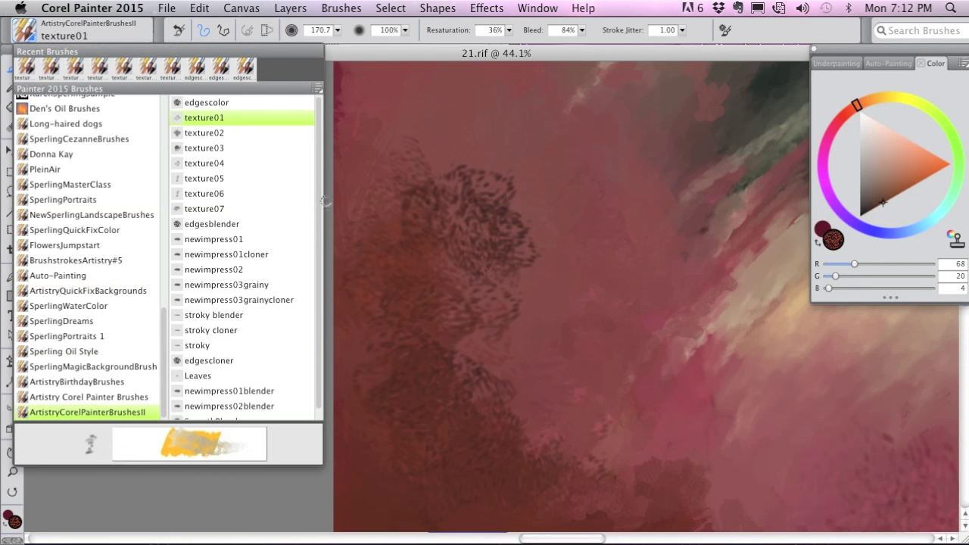
{"action": "mouse_move", "coordinate": [513, 220]}
{"action": "left_mouse_down"}
{"action": "mouse_move", "coordinate": [521, 272]}
{"action": "mouse_move", "coordinate": [513, 358]}
{"action": "left_mouse_up"}
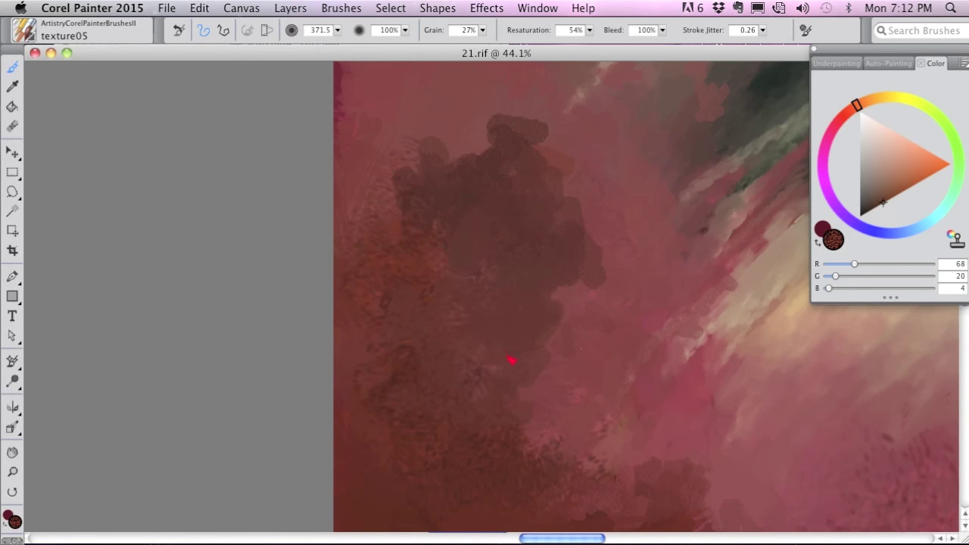
Step: Paint over the dark background patch with texture05 strokes, sampling progressively lighter reds from the surrounding background
{"action": "left_click", "coordinate": [584, 344], "text": "alt"}
{"action": "mouse_move", "coordinate": [568, 284]}
{"action": "left_mouse_down"}
{"action": "mouse_move", "coordinate": [496, 217]}
{"action": "mouse_move", "coordinate": [494, 129]}
{"action": "mouse_move", "coordinate": [452, 130]}
{"action": "left_mouse_up"}
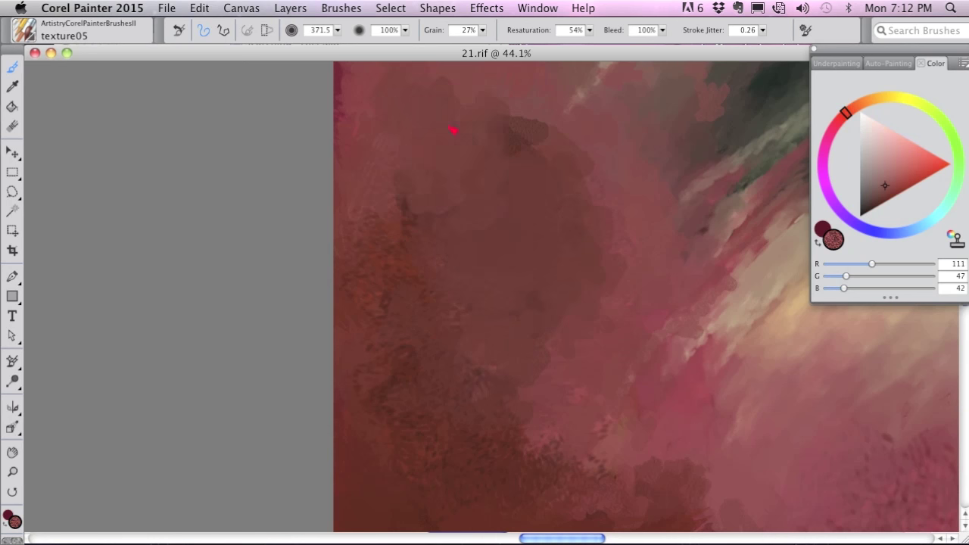
{"action": "left_click", "coordinate": [690, 275], "text": "alt"}
{"action": "mouse_move", "coordinate": [572, 220]}
{"action": "left_mouse_down"}
{"action": "mouse_move", "coordinate": [530, 245]}
{"action": "mouse_move", "coordinate": [670, 370]}
{"action": "left_mouse_up"}
{"action": "left_click", "coordinate": [699, 384], "text": "alt"}
{"action": "mouse_move", "coordinate": [413, 420]}
{"action": "left_mouse_down"}
{"action": "mouse_move", "coordinate": [535, 426]}
{"action": "mouse_move", "coordinate": [643, 452]}
{"action": "mouse_move", "coordinate": [561, 327]}
{"action": "left_mouse_up"}
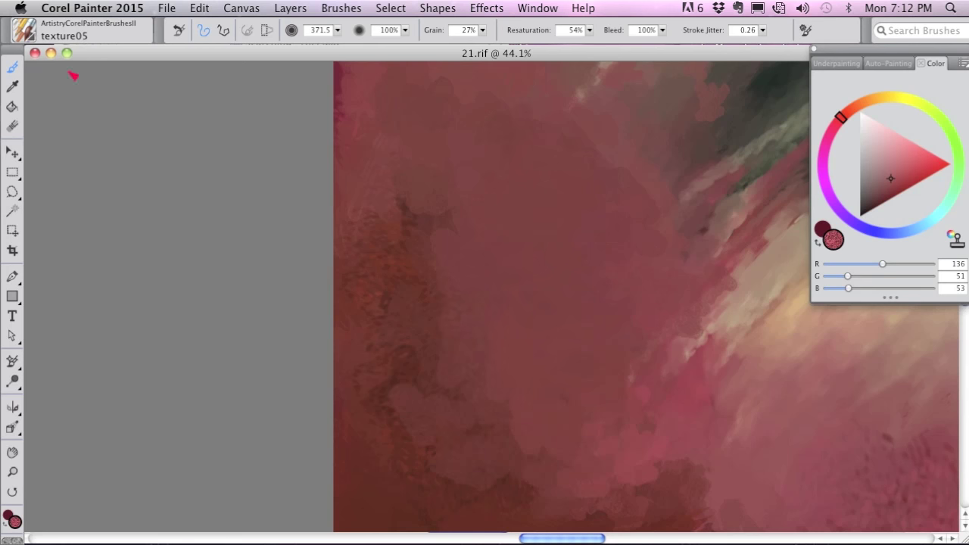
Step: Blend the lower-left background patches and the adjoining pale hair edges with the edgesblender brush
{"action": "left_click", "coordinate": [26, 30]}
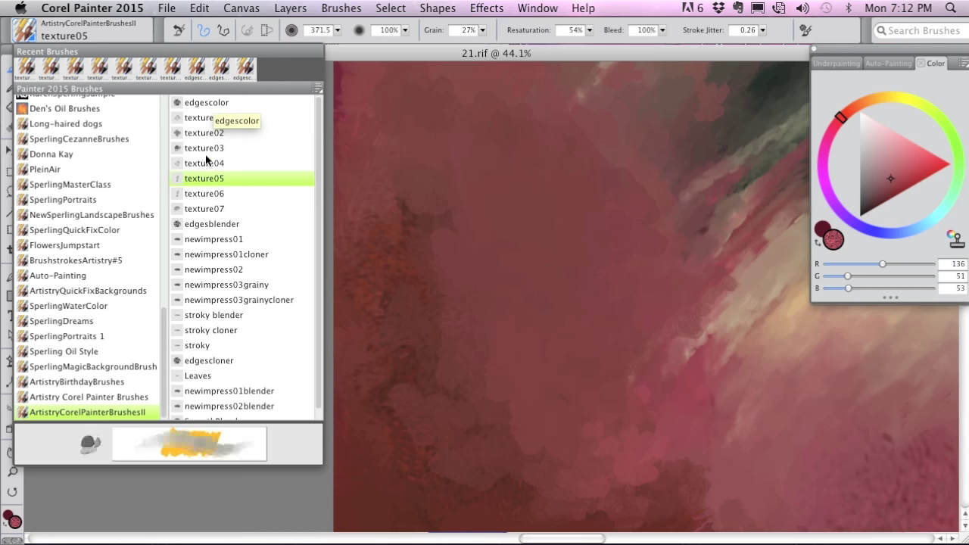
{"action": "left_click", "coordinate": [224, 226]}
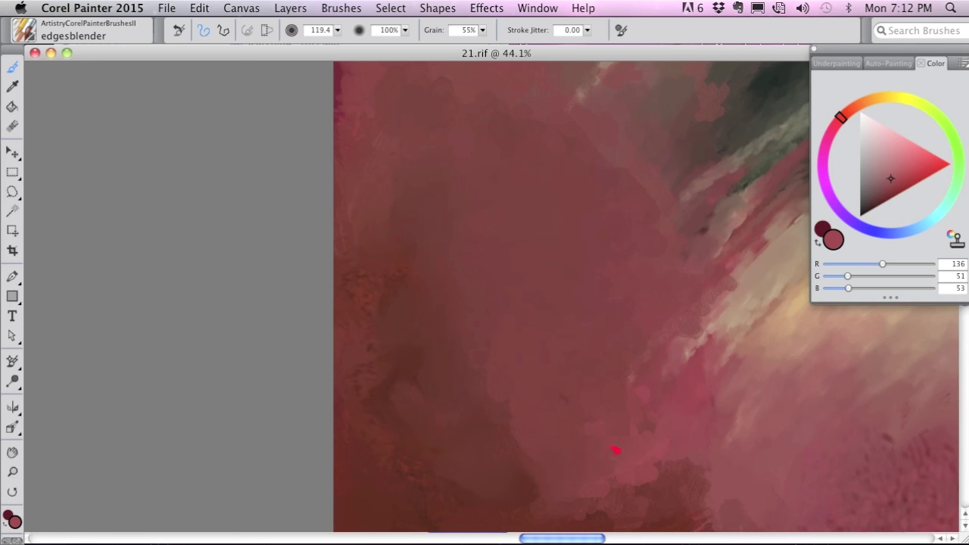
{"action": "mouse_move", "coordinate": [537, 395]}
{"action": "left_mouse_down"}
{"action": "mouse_move", "coordinate": [735, 359]}
{"action": "mouse_move", "coordinate": [693, 364]}
{"action": "mouse_move", "coordinate": [640, 343]}
{"action": "mouse_move", "coordinate": [743, 294]}
{"action": "mouse_move", "coordinate": [722, 276]}
{"action": "mouse_move", "coordinate": [665, 259]}
{"action": "mouse_move", "coordinate": [695, 224]}
{"action": "mouse_move", "coordinate": [696, 277]}
{"action": "mouse_move", "coordinate": [675, 303]}
{"action": "mouse_move", "coordinate": [697, 334]}
{"action": "left_mouse_up"}
{"action": "mouse_move", "coordinate": [671, 452]}
{"action": "left_mouse_down"}
{"action": "mouse_move", "coordinate": [688, 479]}
{"action": "mouse_move", "coordinate": [597, 515]}
{"action": "left_mouse_up"}
{"action": "left_click_drag", "start_coordinate": [580, 479], "coordinate": [435, 481]}
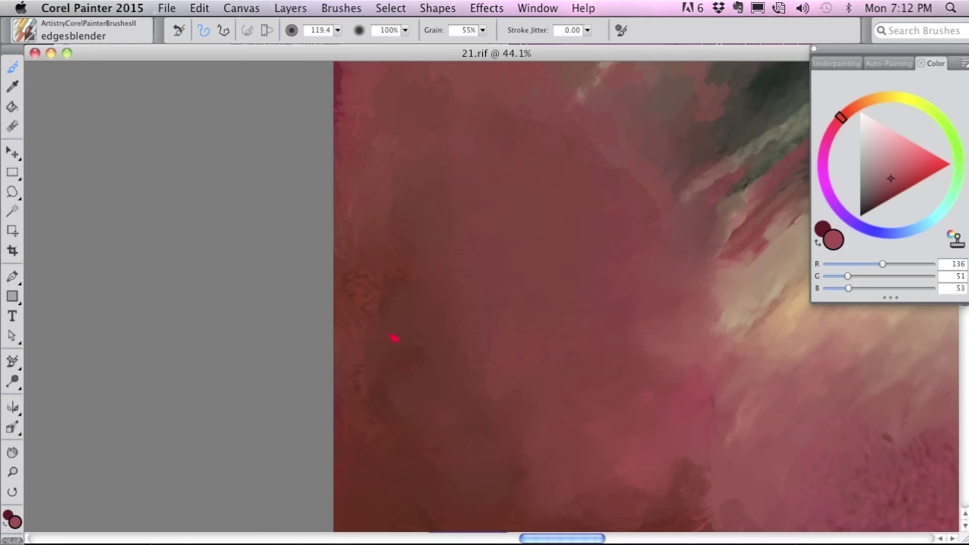
{"action": "mouse_move", "coordinate": [516, 222]}
{"action": "left_mouse_down"}
{"action": "mouse_move", "coordinate": [478, 290]}
{"action": "mouse_move", "coordinate": [432, 433]}
{"action": "left_mouse_up"}
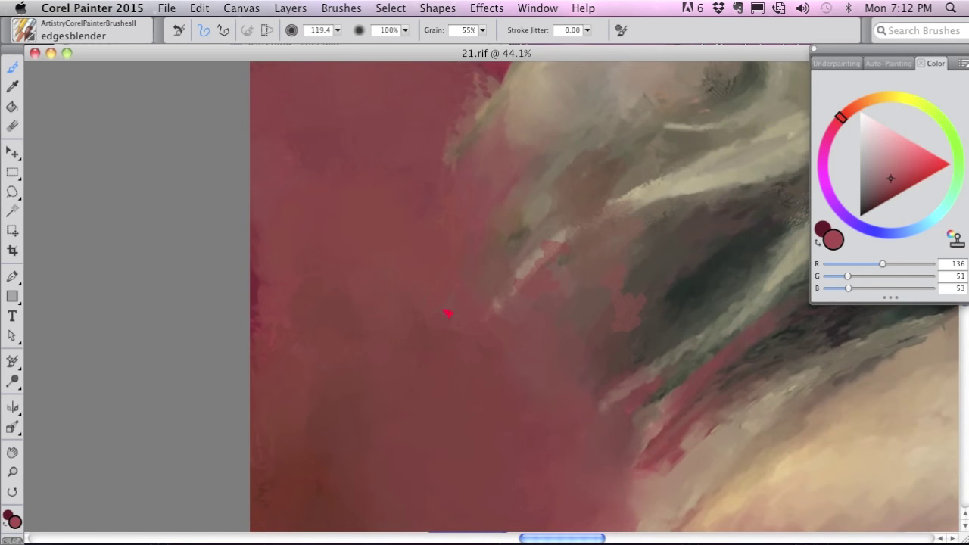
{"action": "left_click_drag", "start_coordinate": [513, 234], "coordinate": [443, 296]}
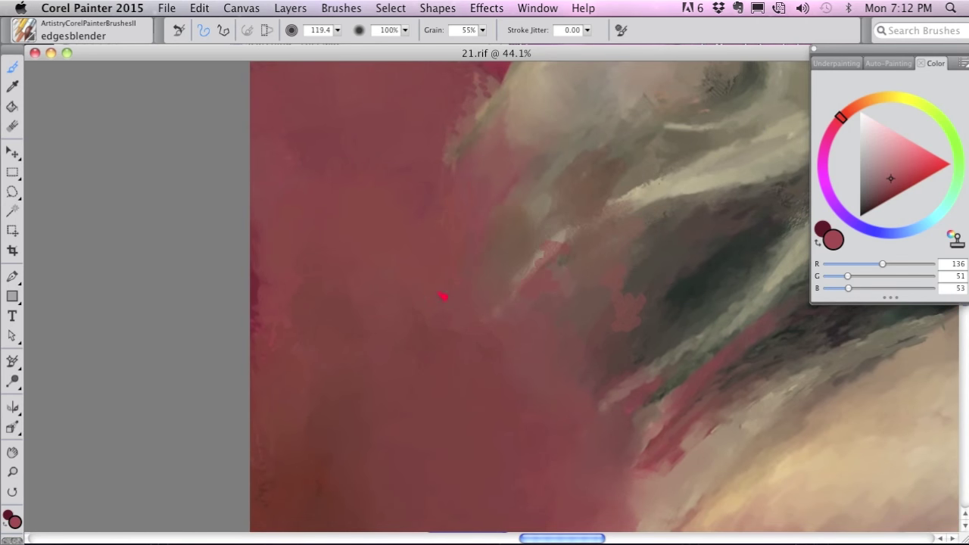
Step: Highlight the two hair curls beside the wrist with newimpress01 strokes at size 6.5 in pale yellow (RGB 208, 207, 184)
{"action": "left_click", "coordinate": [29, 33]}
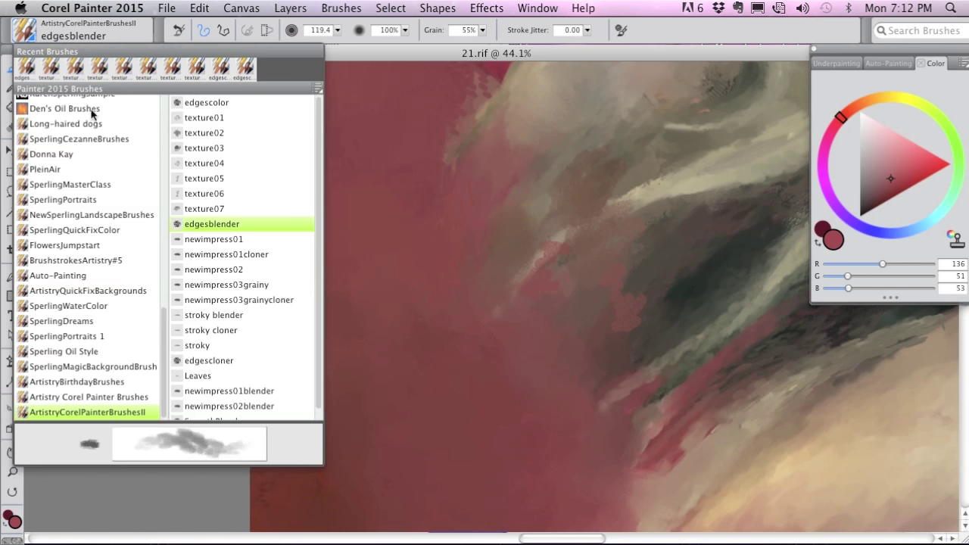
{"action": "left_click", "coordinate": [237, 239]}
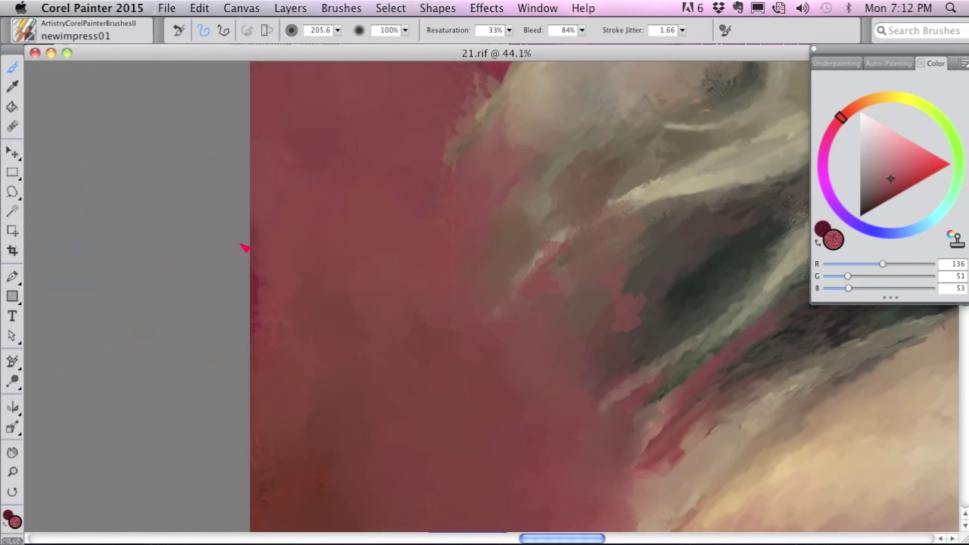
{"action": "left_click_drag", "start_coordinate": [558, 145], "coordinate": [408, 318]}
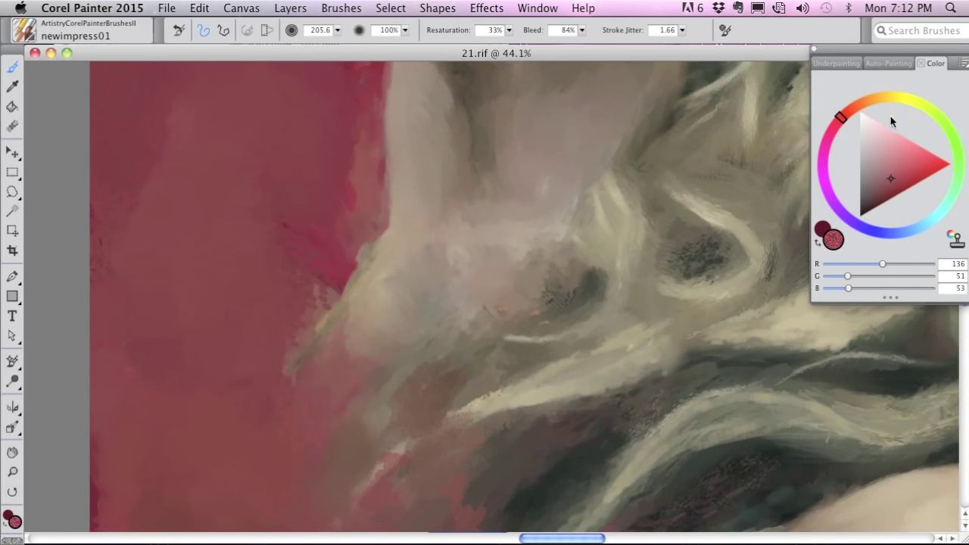
{"action": "left_click", "coordinate": [906, 100]}
{"action": "left_click", "coordinate": [870, 134]}
{"action": "left_click_drag", "start_coordinate": [870, 134], "coordinate": [869, 136]}
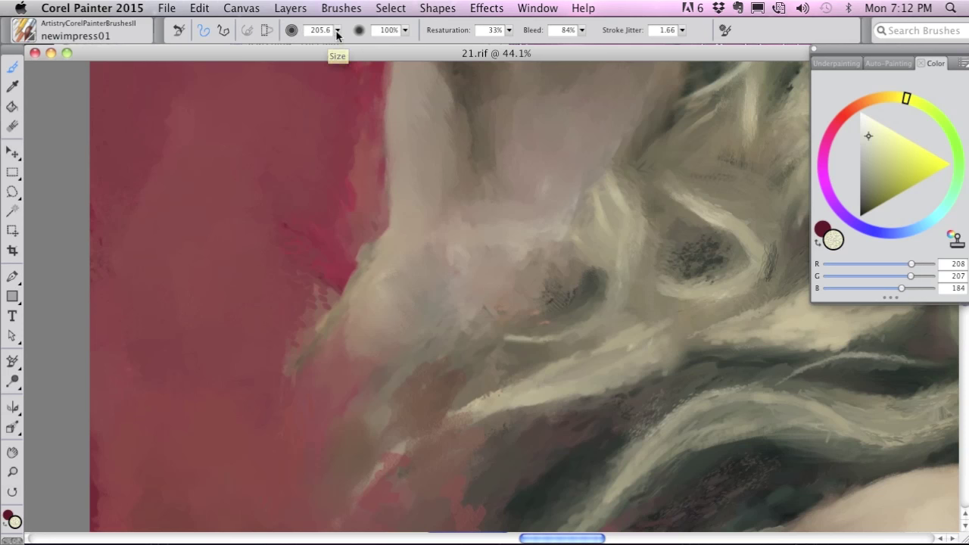
{"action": "left_click_drag", "start_coordinate": [315, 35], "coordinate": [319, 46]}
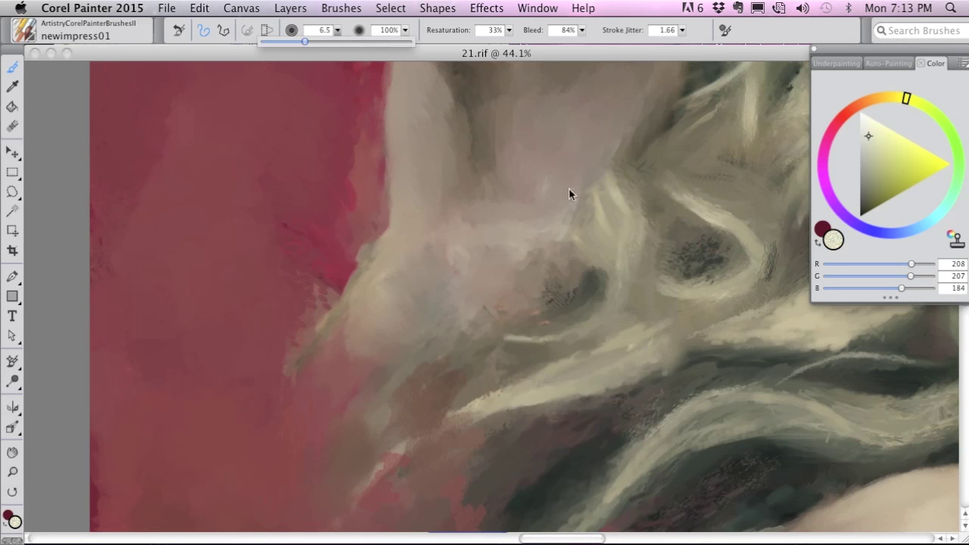
{"action": "left_click", "coordinate": [616, 190]}
{"action": "left_click_drag", "start_coordinate": [616, 190], "coordinate": [625, 284]}
{"action": "mouse_move", "coordinate": [626, 214]}
{"action": "left_mouse_down"}
{"action": "mouse_move", "coordinate": [623, 296]}
{"action": "mouse_move", "coordinate": [545, 337]}
{"action": "left_mouse_up"}
{"action": "left_click_drag", "start_coordinate": [725, 216], "coordinate": [671, 191]}
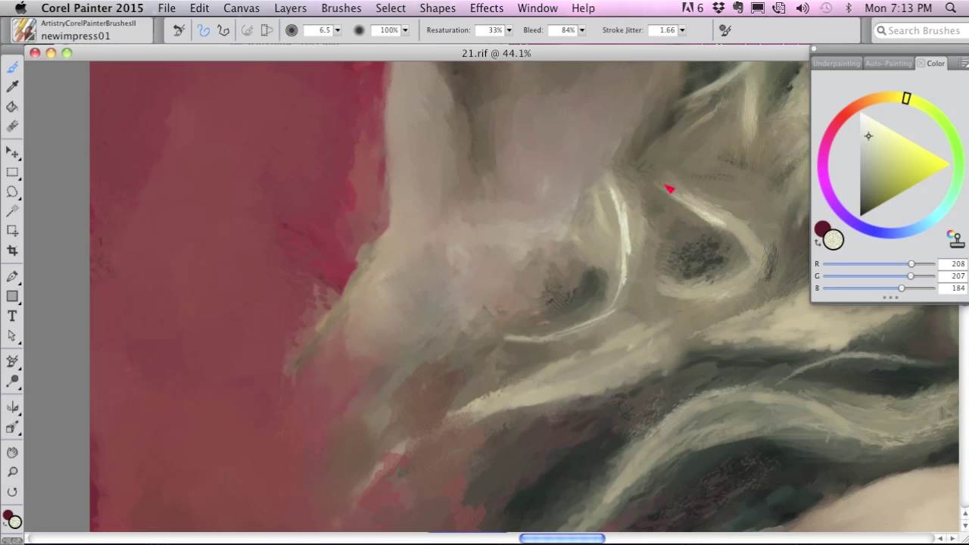
{"action": "mouse_move", "coordinate": [763, 256]}
{"action": "left_mouse_down"}
{"action": "mouse_move", "coordinate": [755, 244]}
{"action": "mouse_move", "coordinate": [734, 292]}
{"action": "mouse_move", "coordinate": [656, 296]}
{"action": "mouse_move", "coordinate": [700, 301]}
{"action": "mouse_move", "coordinate": [744, 285]}
{"action": "mouse_move", "coordinate": [734, 219]}
{"action": "mouse_move", "coordinate": [660, 160]}
{"action": "mouse_move", "coordinate": [392, 306]}
{"action": "left_mouse_up"}
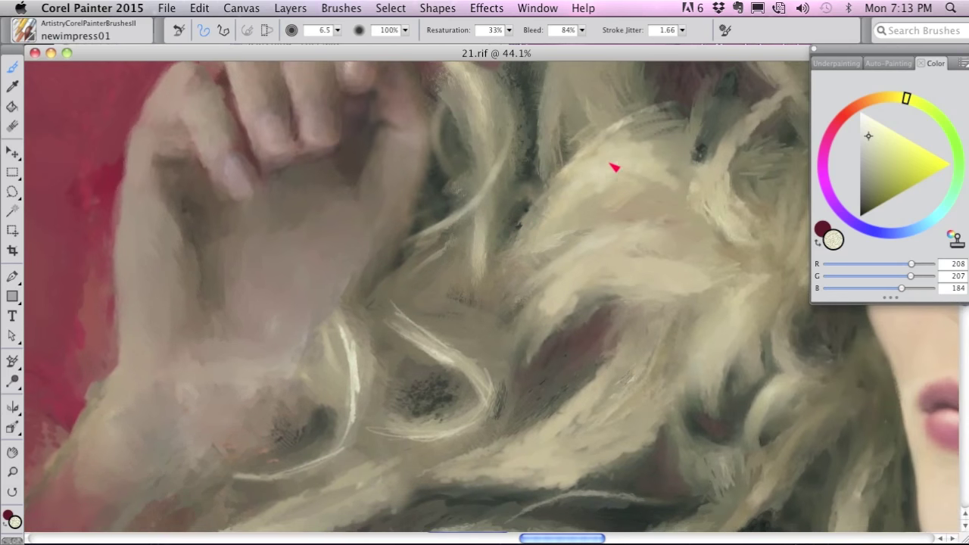
Step: Add thin pale newimpress01 highlights along the large blonde wave and the long strand next to the hand
{"action": "mouse_move", "coordinate": [618, 156]}
{"action": "left_mouse_down"}
{"action": "mouse_move", "coordinate": [558, 204]}
{"action": "mouse_move", "coordinate": [515, 259]}
{"action": "mouse_move", "coordinate": [642, 160]}
{"action": "mouse_move", "coordinate": [666, 188]}
{"action": "mouse_move", "coordinate": [684, 184]}
{"action": "mouse_move", "coordinate": [695, 199]}
{"action": "left_mouse_up"}
{"action": "mouse_move", "coordinate": [532, 231]}
{"action": "left_mouse_down"}
{"action": "mouse_move", "coordinate": [505, 284]}
{"action": "mouse_move", "coordinate": [512, 272]}
{"action": "left_mouse_up"}
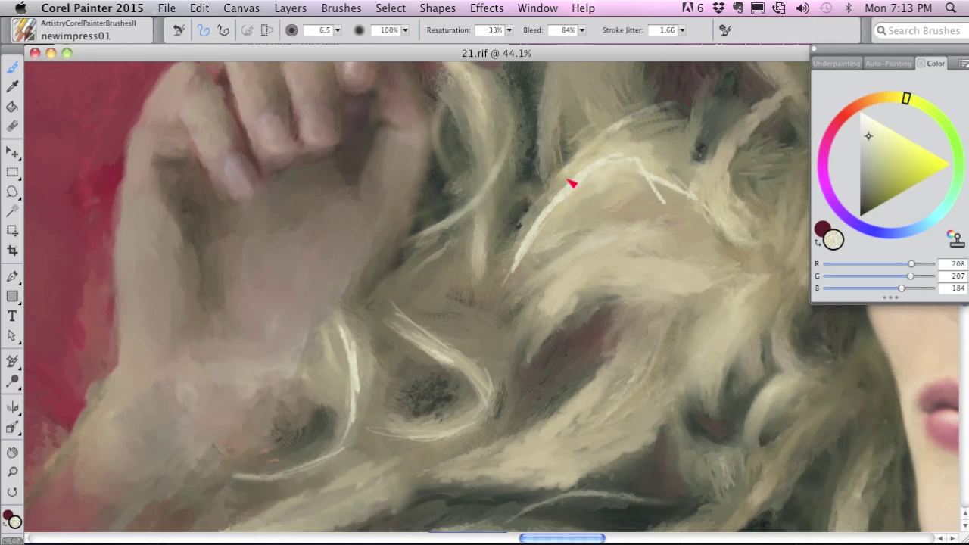
{"action": "left_click_drag", "start_coordinate": [676, 183], "coordinate": [691, 194]}
{"action": "mouse_move", "coordinate": [633, 119]}
{"action": "left_mouse_down"}
{"action": "mouse_move", "coordinate": [550, 192]}
{"action": "mouse_move", "coordinate": [684, 113]}
{"action": "left_mouse_up"}
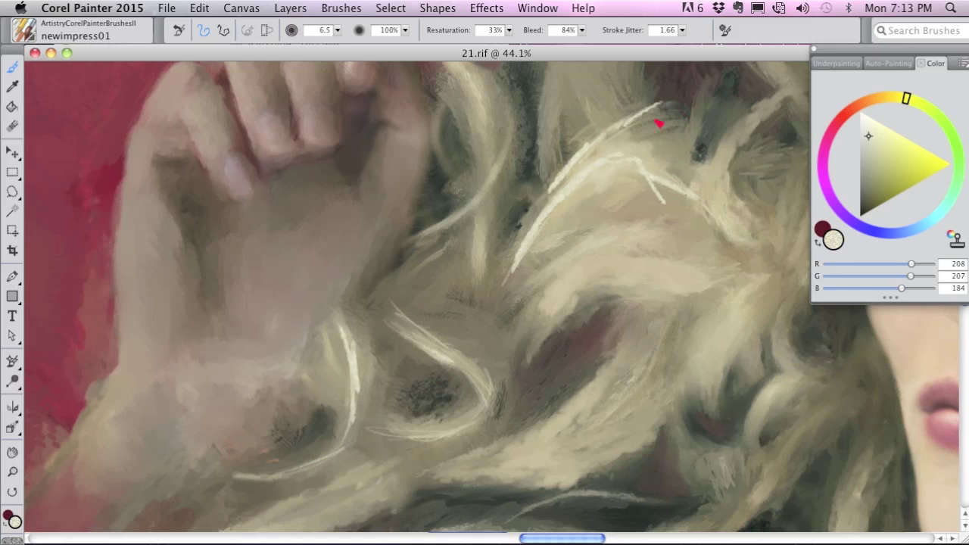
{"action": "mouse_move", "coordinate": [512, 98]}
{"action": "left_mouse_down"}
{"action": "mouse_move", "coordinate": [509, 141]}
{"action": "mouse_move", "coordinate": [495, 173]}
{"action": "mouse_move", "coordinate": [510, 117]}
{"action": "mouse_move", "coordinate": [488, 188]}
{"action": "mouse_move", "coordinate": [436, 243]}
{"action": "mouse_move", "coordinate": [405, 257]}
{"action": "left_mouse_up"}
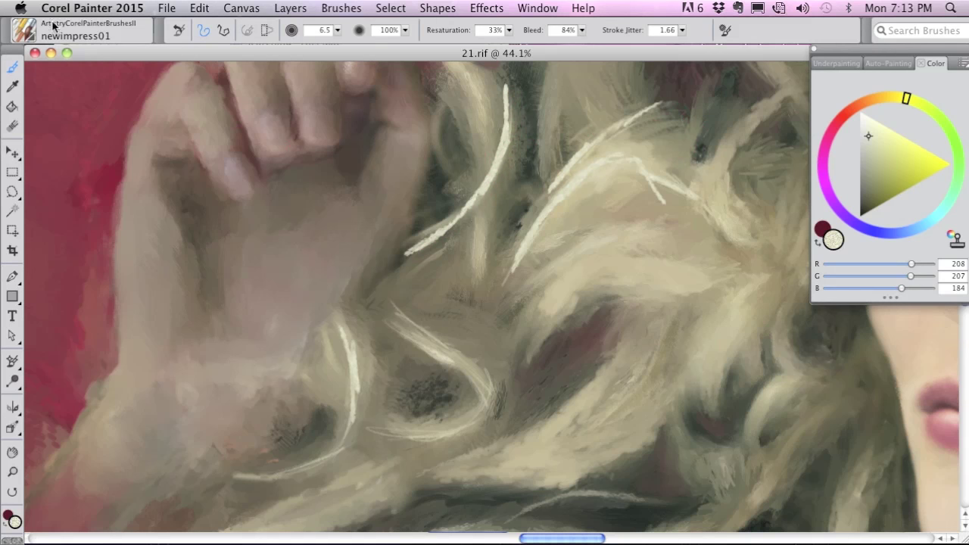
Step: Soften the new hair highlights with the edgesblender brush, reducing its size to 29.8 for the curl below the hand
{"action": "left_click", "coordinate": [30, 34]}
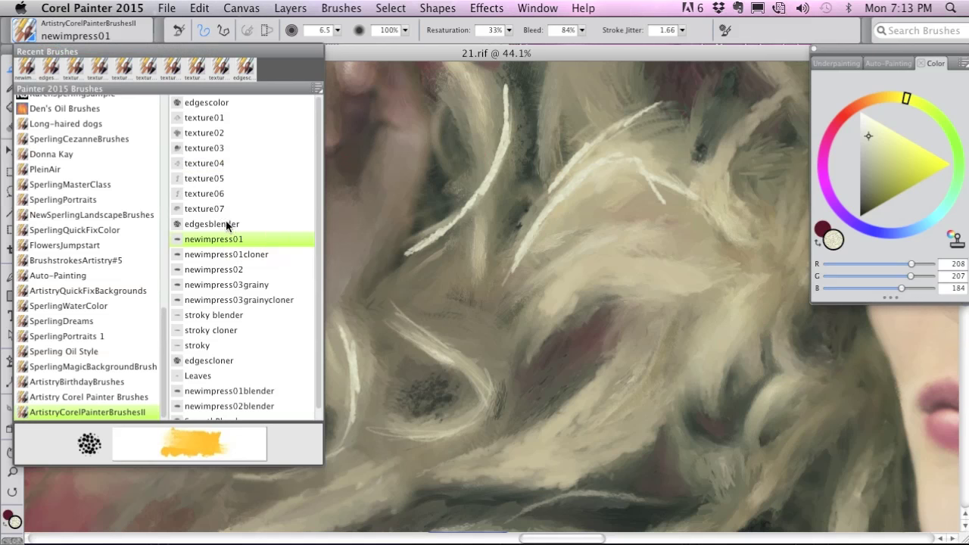
{"action": "left_click", "coordinate": [226, 225]}
{"action": "mouse_move", "coordinate": [440, 245]}
{"action": "left_mouse_down"}
{"action": "mouse_move", "coordinate": [408, 255]}
{"action": "mouse_move", "coordinate": [490, 199]}
{"action": "mouse_move", "coordinate": [466, 226]}
{"action": "mouse_move", "coordinate": [506, 155]}
{"action": "mouse_move", "coordinate": [499, 178]}
{"action": "mouse_move", "coordinate": [510, 86]}
{"action": "left_mouse_up"}
{"action": "mouse_move", "coordinate": [666, 104]}
{"action": "left_mouse_down"}
{"action": "mouse_move", "coordinate": [548, 193]}
{"action": "mouse_move", "coordinate": [521, 307]}
{"action": "mouse_move", "coordinate": [583, 287]}
{"action": "left_mouse_up"}
{"action": "mouse_move", "coordinate": [683, 201]}
{"action": "left_mouse_down"}
{"action": "mouse_move", "coordinate": [647, 196]}
{"action": "mouse_move", "coordinate": [644, 169]}
{"action": "mouse_move", "coordinate": [669, 166]}
{"action": "mouse_move", "coordinate": [657, 174]}
{"action": "mouse_move", "coordinate": [664, 193]}
{"action": "mouse_move", "coordinate": [695, 197]}
{"action": "mouse_move", "coordinate": [696, 221]}
{"action": "mouse_move", "coordinate": [667, 204]}
{"action": "left_mouse_up"}
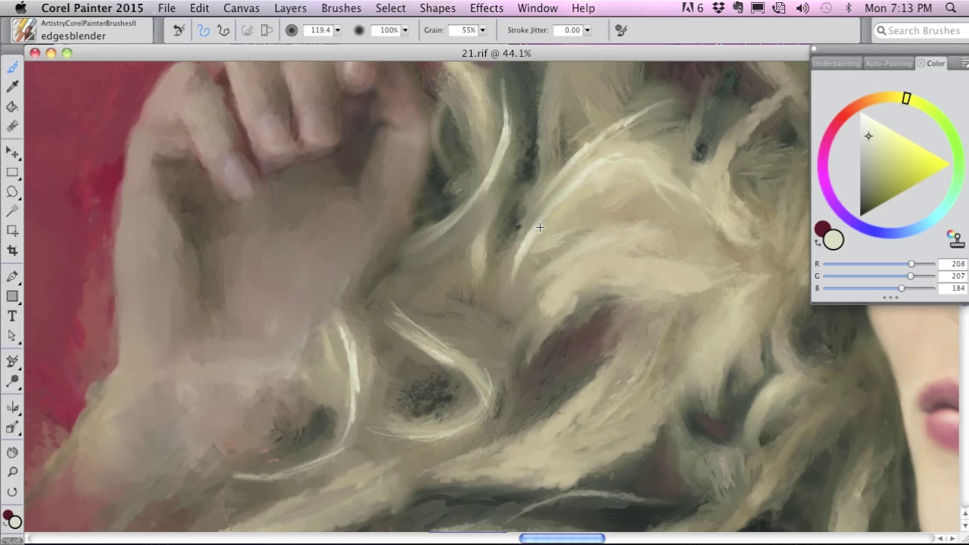
{"action": "mouse_move", "coordinate": [535, 218]}
{"action": "left_mouse_down"}
{"action": "mouse_move", "coordinate": [573, 237]}
{"action": "mouse_move", "coordinate": [559, 230]}
{"action": "left_mouse_up"}
{"action": "left_click_drag", "start_coordinate": [428, 314], "coordinate": [431, 318]}
{"action": "mouse_move", "coordinate": [444, 350]}
{"action": "left_mouse_down"}
{"action": "mouse_move", "coordinate": [459, 349]}
{"action": "mouse_move", "coordinate": [428, 353]}
{"action": "mouse_move", "coordinate": [482, 364]}
{"action": "mouse_move", "coordinate": [476, 381]}
{"action": "mouse_move", "coordinate": [488, 406]}
{"action": "left_mouse_up"}
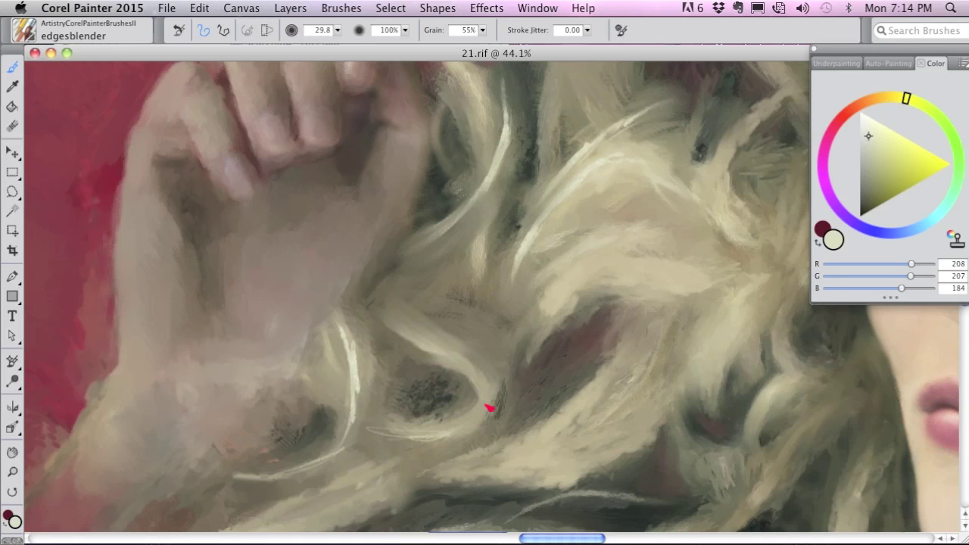
Step: Paint thick pale yellow strokes along the curl beside the wrist with the newimpress01 brush at size 30.5
{"action": "left_click", "coordinate": [21, 36]}
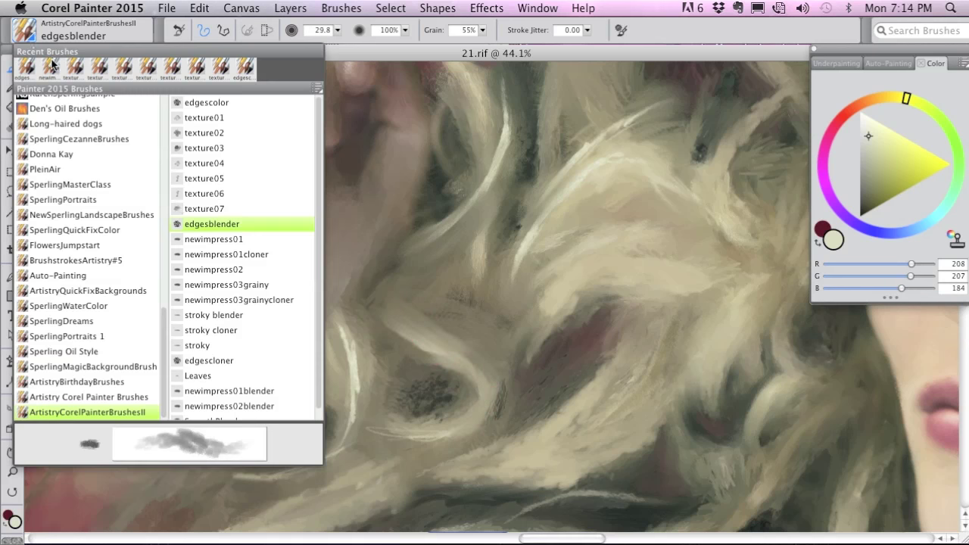
{"action": "left_click", "coordinate": [250, 239]}
{"action": "mouse_move", "coordinate": [395, 336]}
{"action": "left_mouse_down"}
{"action": "mouse_move", "coordinate": [449, 386]}
{"action": "mouse_move", "coordinate": [415, 355]}
{"action": "mouse_move", "coordinate": [475, 393]}
{"action": "mouse_move", "coordinate": [465, 416]}
{"action": "left_mouse_up"}
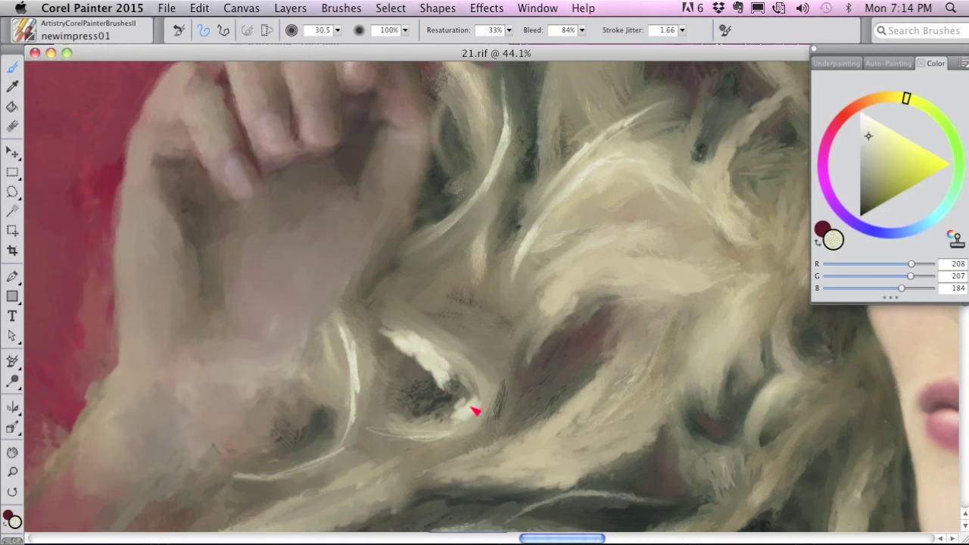
{"action": "left_click_drag", "start_coordinate": [378, 434], "coordinate": [476, 422]}
{"action": "mouse_move", "coordinate": [454, 359]}
{"action": "left_mouse_down"}
{"action": "mouse_move", "coordinate": [348, 299]}
{"action": "mouse_move", "coordinate": [480, 419]}
{"action": "mouse_move", "coordinate": [459, 439]}
{"action": "left_mouse_up"}
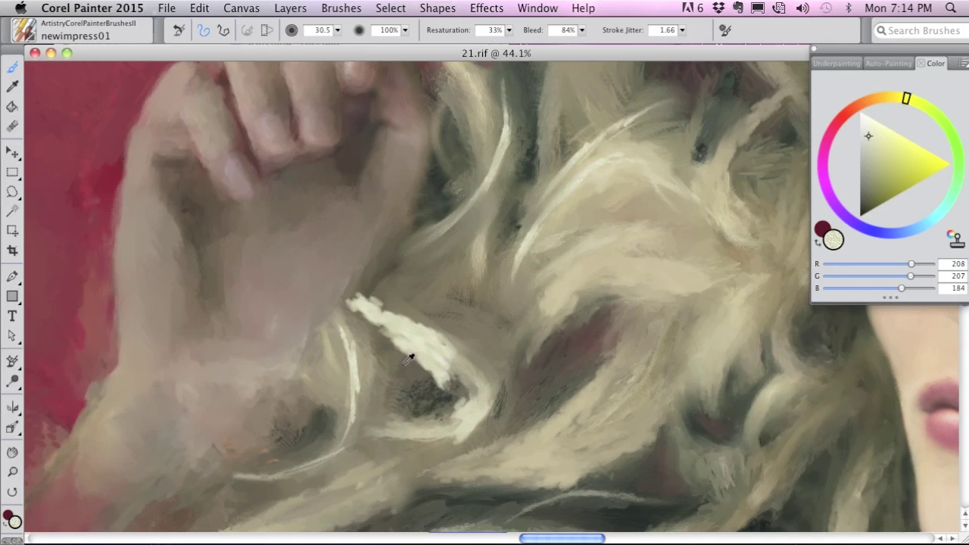
Step: Sample a dark olive-brown from inside the curl and paint shadows within and around the curls beside the wrist
{"action": "left_click", "coordinate": [415, 361], "text": "alt"}
{"action": "mouse_move", "coordinate": [443, 387]}
{"action": "left_mouse_down"}
{"action": "mouse_move", "coordinate": [398, 336]}
{"action": "mouse_move", "coordinate": [448, 383]}
{"action": "mouse_move", "coordinate": [448, 367]}
{"action": "mouse_move", "coordinate": [419, 418]}
{"action": "mouse_move", "coordinate": [448, 413]}
{"action": "left_mouse_up"}
{"action": "mouse_move", "coordinate": [416, 337]}
{"action": "left_mouse_down"}
{"action": "mouse_move", "coordinate": [365, 317]}
{"action": "mouse_move", "coordinate": [394, 307]}
{"action": "mouse_move", "coordinate": [413, 330]}
{"action": "mouse_move", "coordinate": [375, 303]}
{"action": "mouse_move", "coordinate": [459, 366]}
{"action": "mouse_move", "coordinate": [433, 383]}
{"action": "mouse_move", "coordinate": [430, 371]}
{"action": "mouse_move", "coordinate": [428, 400]}
{"action": "mouse_move", "coordinate": [419, 362]}
{"action": "mouse_move", "coordinate": [339, 371]}
{"action": "mouse_move", "coordinate": [321, 424]}
{"action": "mouse_move", "coordinate": [321, 373]}
{"action": "mouse_move", "coordinate": [248, 458]}
{"action": "mouse_move", "coordinate": [283, 448]}
{"action": "mouse_move", "coordinate": [334, 379]}
{"action": "mouse_move", "coordinate": [325, 391]}
{"action": "mouse_move", "coordinate": [329, 360]}
{"action": "mouse_move", "coordinate": [335, 382]}
{"action": "mouse_move", "coordinate": [315, 412]}
{"action": "mouse_move", "coordinate": [318, 385]}
{"action": "mouse_move", "coordinate": [244, 469]}
{"action": "mouse_move", "coordinate": [326, 398]}
{"action": "mouse_move", "coordinate": [327, 325]}
{"action": "mouse_move", "coordinate": [342, 413]}
{"action": "mouse_move", "coordinate": [286, 473]}
{"action": "mouse_move", "coordinate": [359, 404]}
{"action": "mouse_move", "coordinate": [329, 357]}
{"action": "left_mouse_up"}
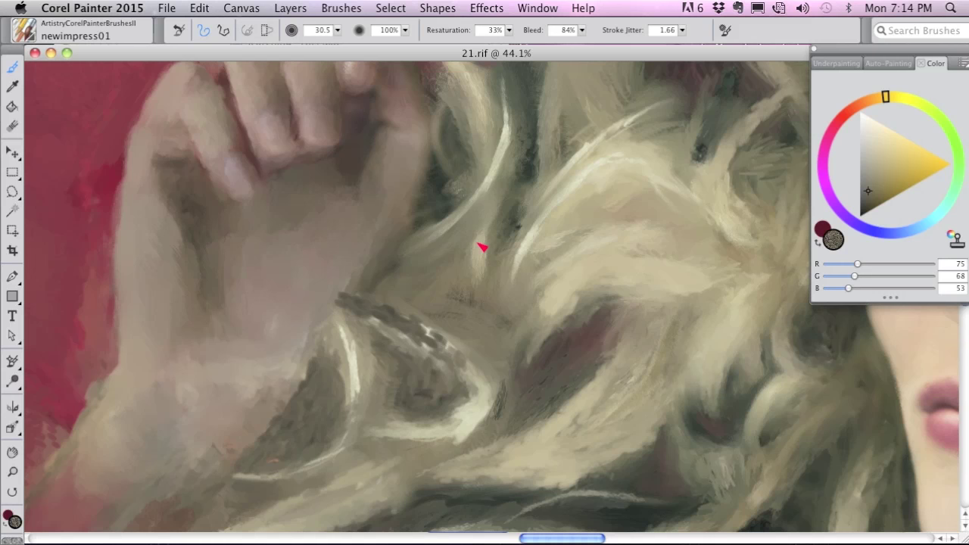
Step: Compare the painted hair and hand with the source photo
{"action": "key", "text": "super+t"}
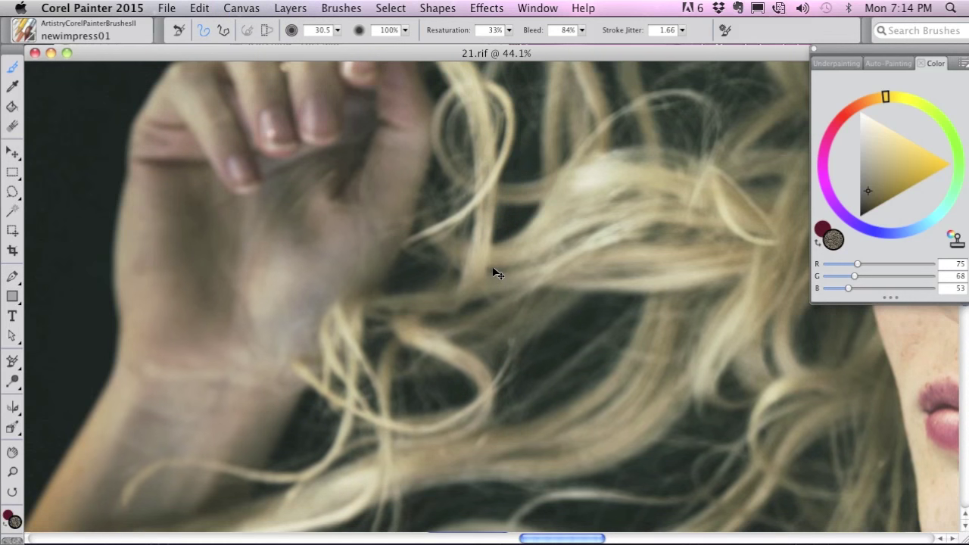
{"action": "key", "text": "super+t"}
{"action": "key", "text": "super+t"}
{"action": "key", "text": "super+t"}
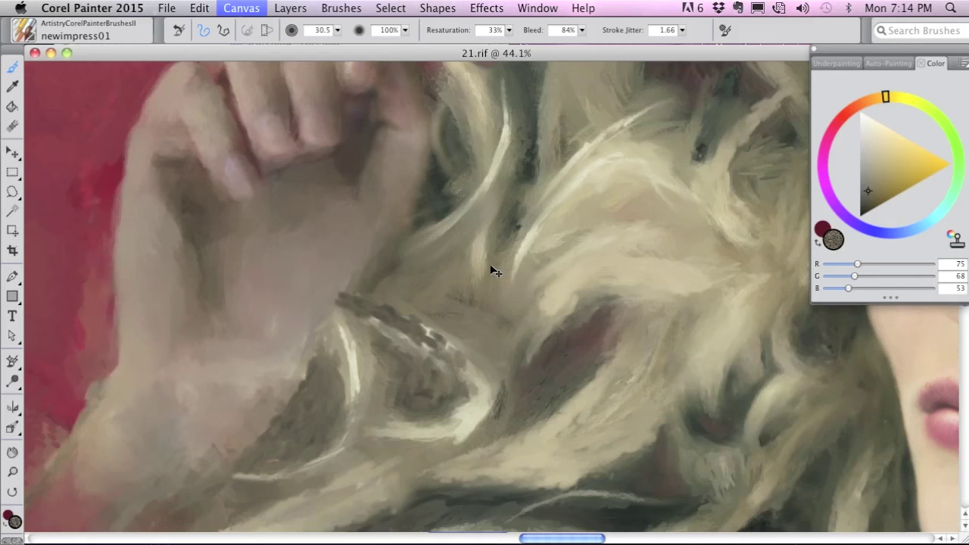
{"action": "key", "text": "super+t"}
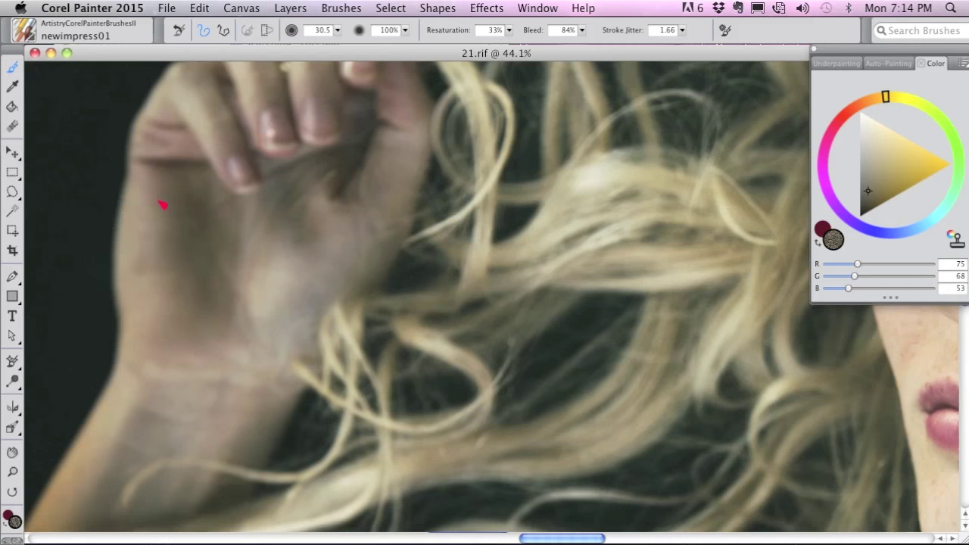
{"action": "key", "text": "super+t"}
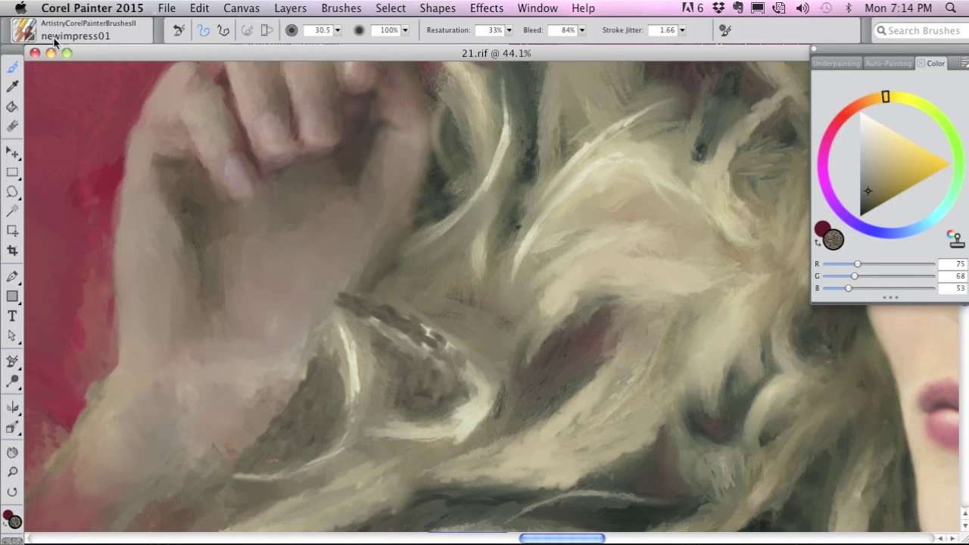
Step: Switch to the newimpress01cloner brush, reset it, and check the curl beside the wrist against the source photo
{"action": "left_click", "coordinate": [27, 32]}
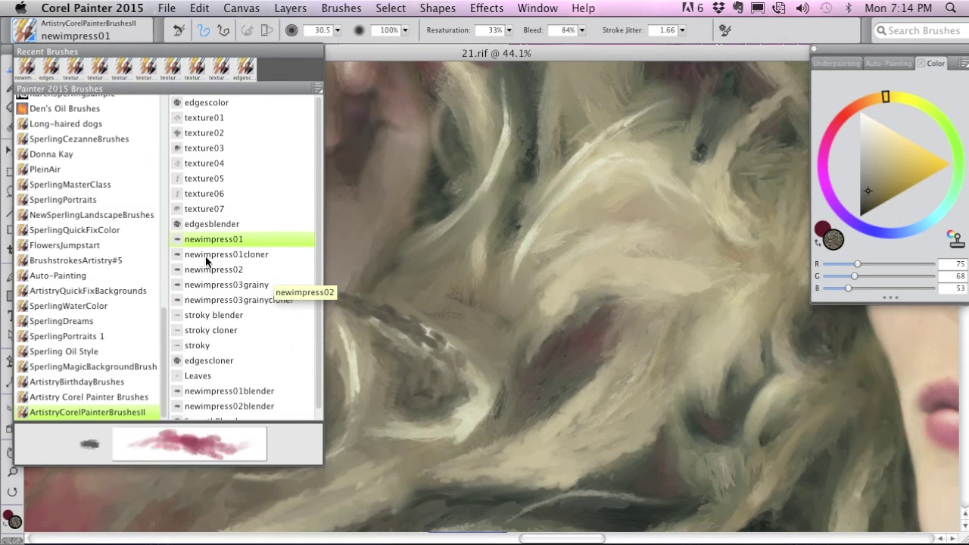
{"action": "left_click", "coordinate": [261, 255]}
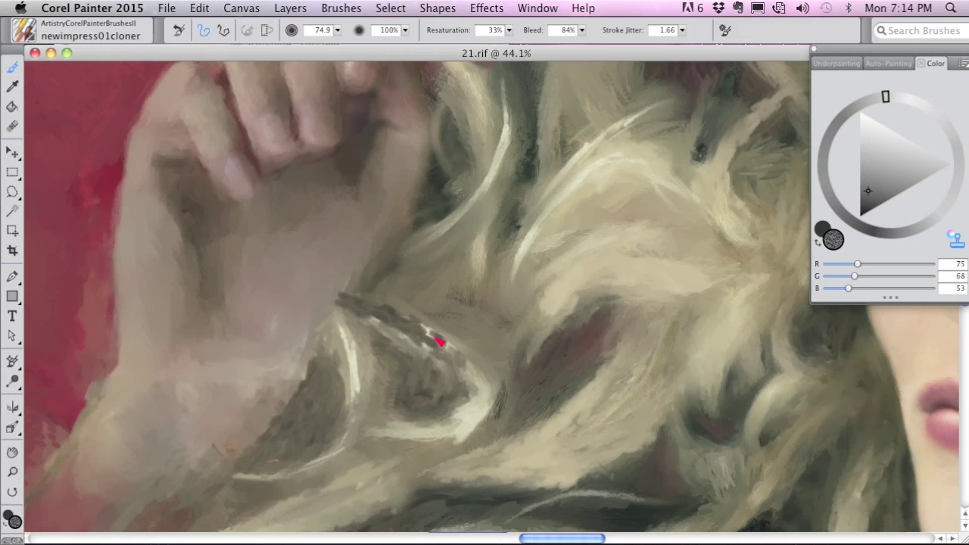
{"action": "key", "text": "super+t"}
{"action": "key", "text": "super+t"}
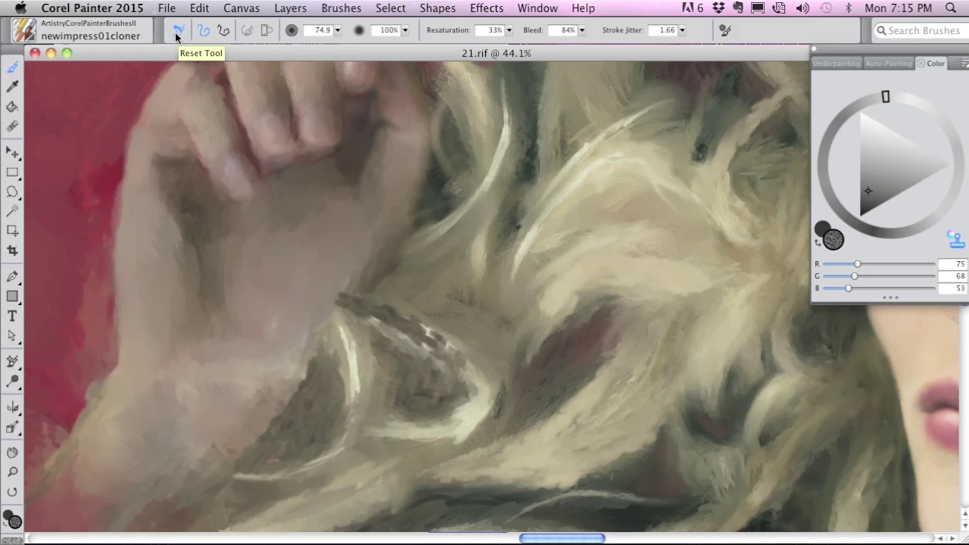
{"action": "left_click", "coordinate": [180, 35]}
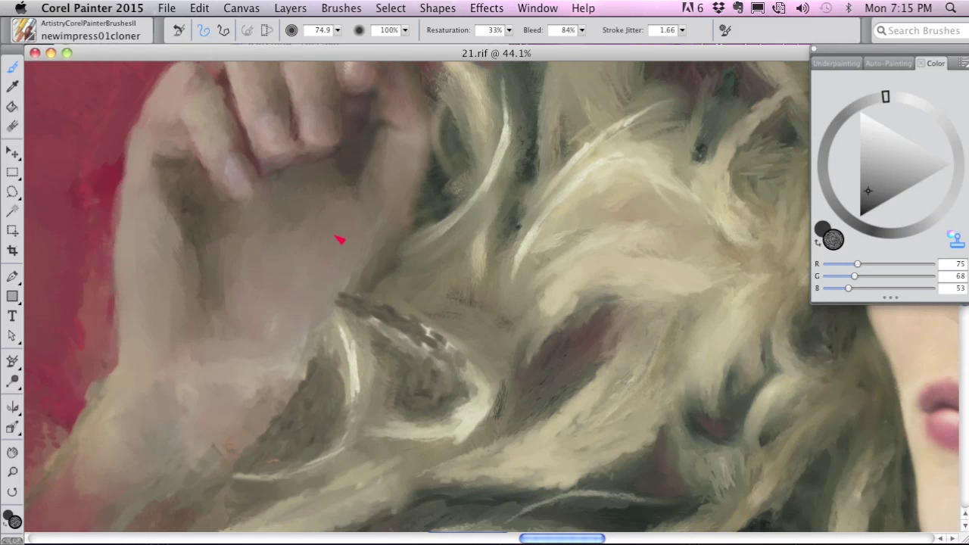
{"action": "key", "text": "super+t"}
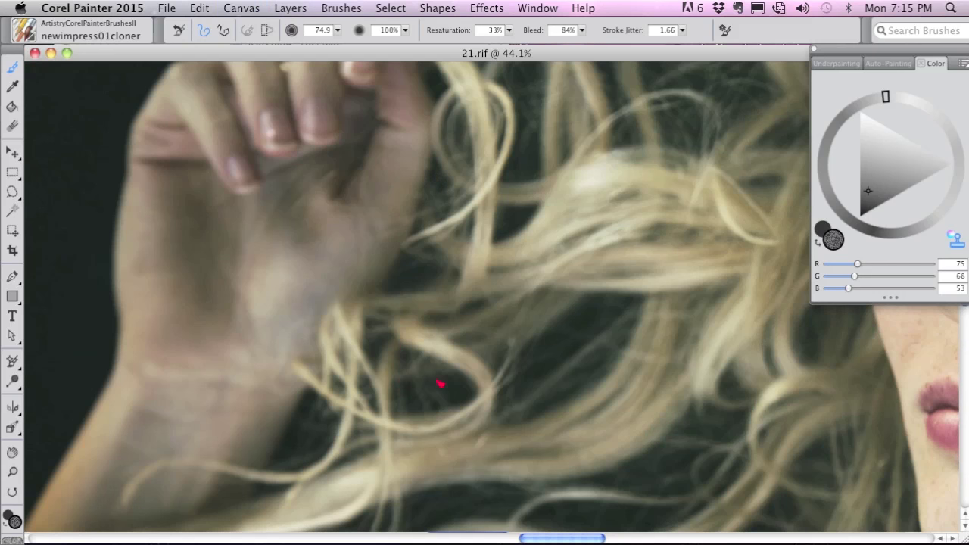
{"action": "key", "text": "super+t"}
Step: Clone photo color into the curls beside the wrist with newimpress01cloner, checking the strokes against the source photo
{"action": "mouse_move", "coordinate": [461, 368]}
{"action": "left_mouse_down"}
{"action": "mouse_move", "coordinate": [422, 352]}
{"action": "mouse_move", "coordinate": [443, 348]}
{"action": "mouse_move", "coordinate": [385, 320]}
{"action": "mouse_move", "coordinate": [446, 353]}
{"action": "mouse_move", "coordinate": [475, 391]}
{"action": "mouse_move", "coordinate": [457, 375]}
{"action": "mouse_move", "coordinate": [466, 393]}
{"action": "mouse_move", "coordinate": [480, 382]}
{"action": "mouse_move", "coordinate": [467, 419]}
{"action": "left_mouse_up"}
{"action": "key", "text": "super+t"}
{"action": "key", "text": "super+t"}
{"action": "key", "text": "super+t"}
{"action": "key", "text": "super+t"}
{"action": "key", "text": "super+t"}
{"action": "key", "text": "super+t"}
{"action": "left_click_drag", "start_coordinate": [357, 397], "coordinate": [343, 324]}
Step: Clone photo color along the pale strand beside the fingers with newimpress01cloner at size 40.6, using the source photo as reference
{"action": "key", "text": "super+t"}
{"action": "key", "text": "super+t"}
{"action": "key", "text": "super+t"}
{"action": "key", "text": "super+t"}
{"action": "key", "text": "super+t"}
{"action": "key", "text": "super+t"}
{"action": "mouse_move", "coordinate": [502, 157]}
{"action": "left_mouse_down"}
{"action": "mouse_move", "coordinate": [474, 210]}
{"action": "mouse_move", "coordinate": [449, 217]}
{"action": "left_mouse_up"}
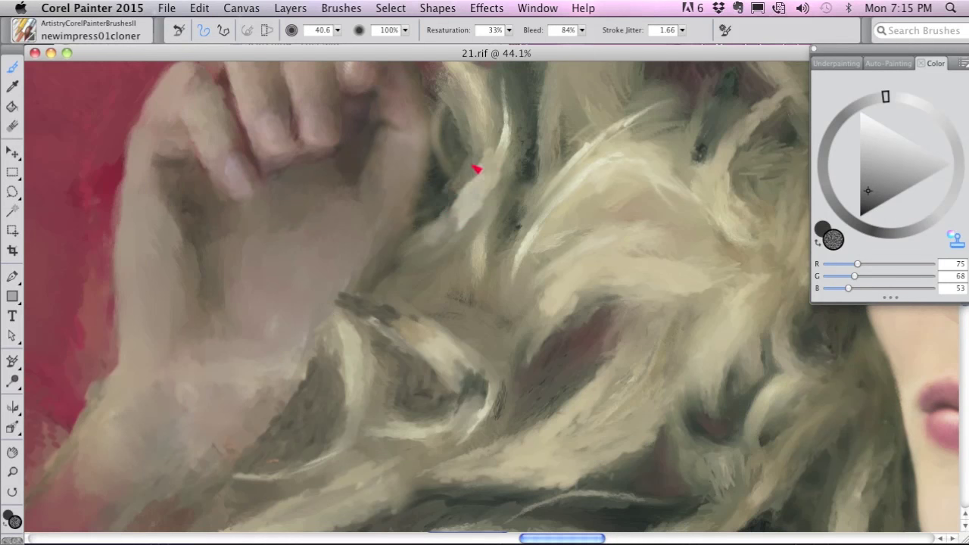
{"action": "left_click_drag", "start_coordinate": [474, 167], "coordinate": [445, 215]}
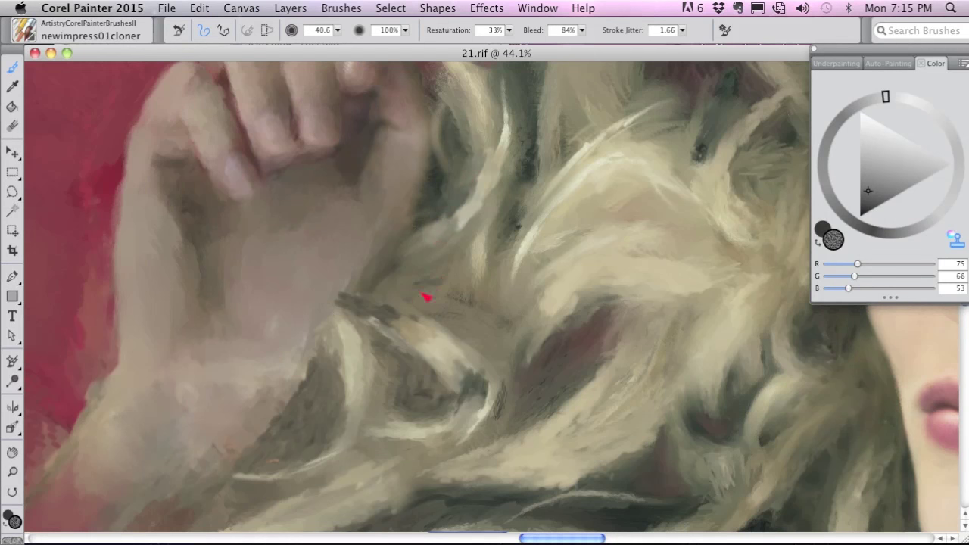
Step: Clone the photo's dark background into the reddish gap between the large blonde strands
{"action": "mouse_move", "coordinate": [530, 352]}
{"action": "left_mouse_down"}
{"action": "mouse_move", "coordinate": [534, 395]}
{"action": "mouse_move", "coordinate": [564, 371]}
{"action": "mouse_move", "coordinate": [567, 384]}
{"action": "mouse_move", "coordinate": [584, 341]}
{"action": "left_mouse_up"}
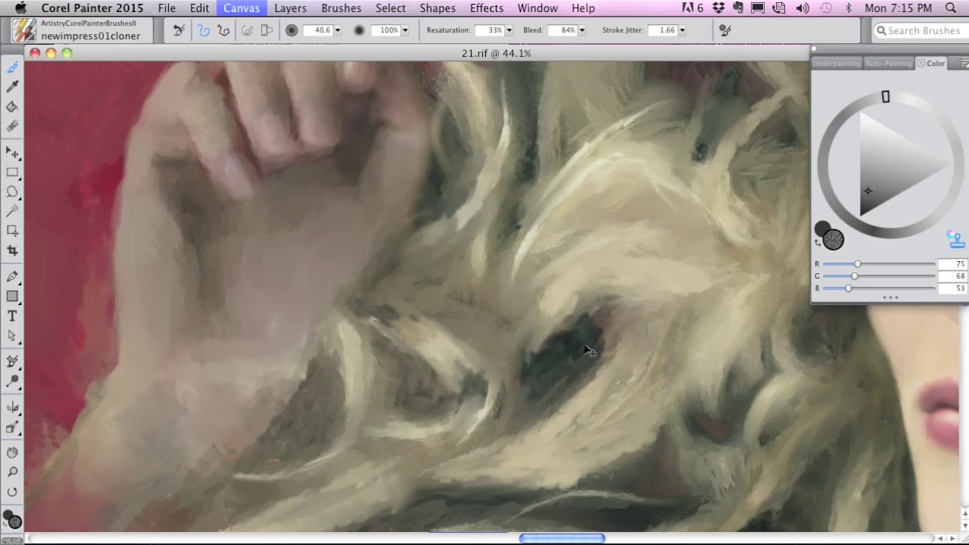
{"action": "key", "text": "super+t"}
{"action": "mouse_move", "coordinate": [606, 289]}
{"action": "left_mouse_down"}
{"action": "mouse_move", "coordinate": [640, 290]}
{"action": "mouse_move", "coordinate": [586, 278]}
{"action": "mouse_move", "coordinate": [658, 288]}
{"action": "mouse_move", "coordinate": [566, 295]}
{"action": "mouse_move", "coordinate": [672, 291]}
{"action": "mouse_move", "coordinate": [578, 303]}
{"action": "left_mouse_up"}
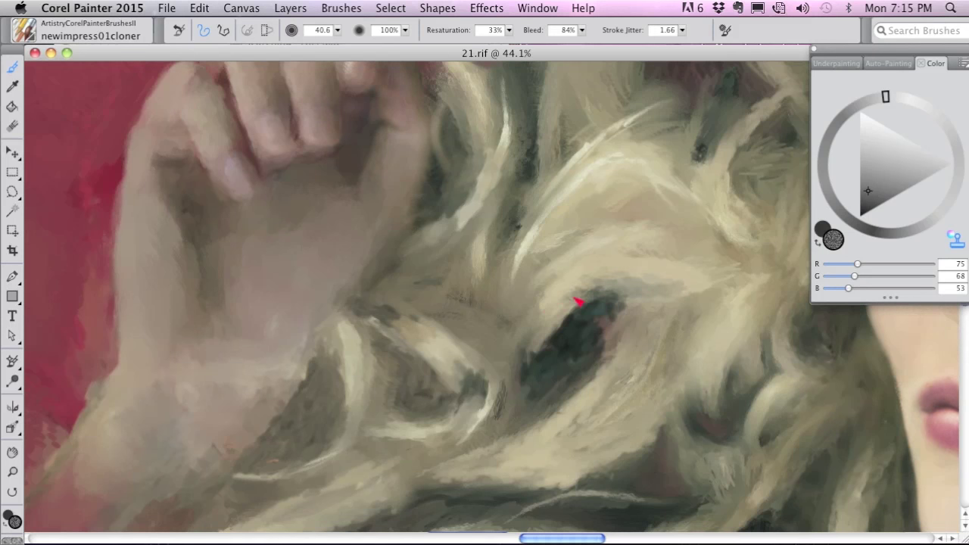
Step: Switch to the newimpress02 brush and try the olive-brown on the strand beside the hand and on the red background
{"action": "left_click", "coordinate": [26, 30]}
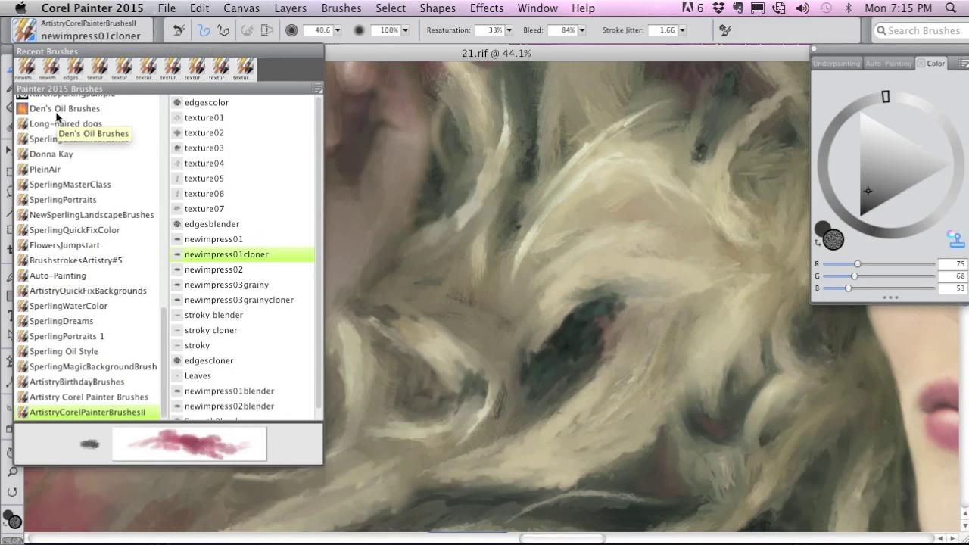
{"action": "left_click", "coordinate": [239, 270]}
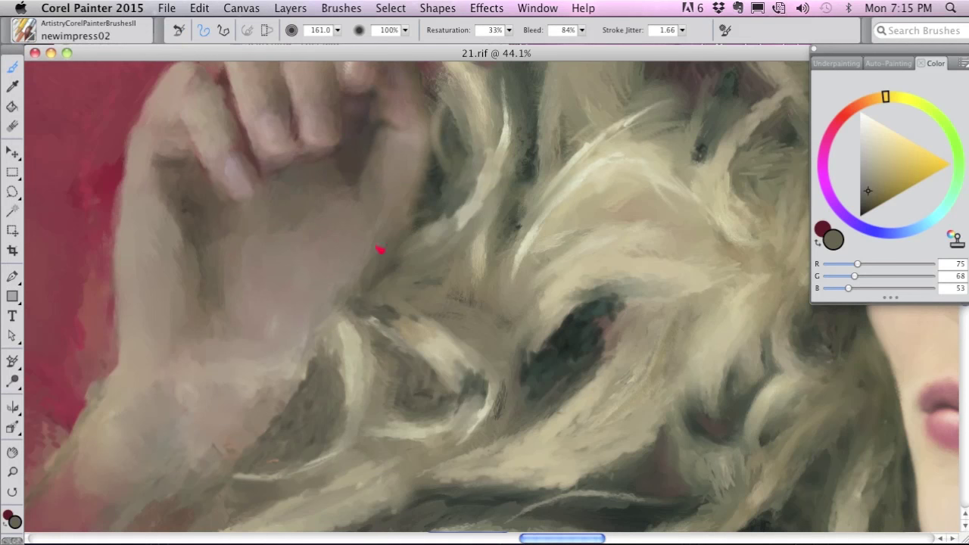
{"action": "left_click_drag", "start_coordinate": [508, 166], "coordinate": [446, 248]}
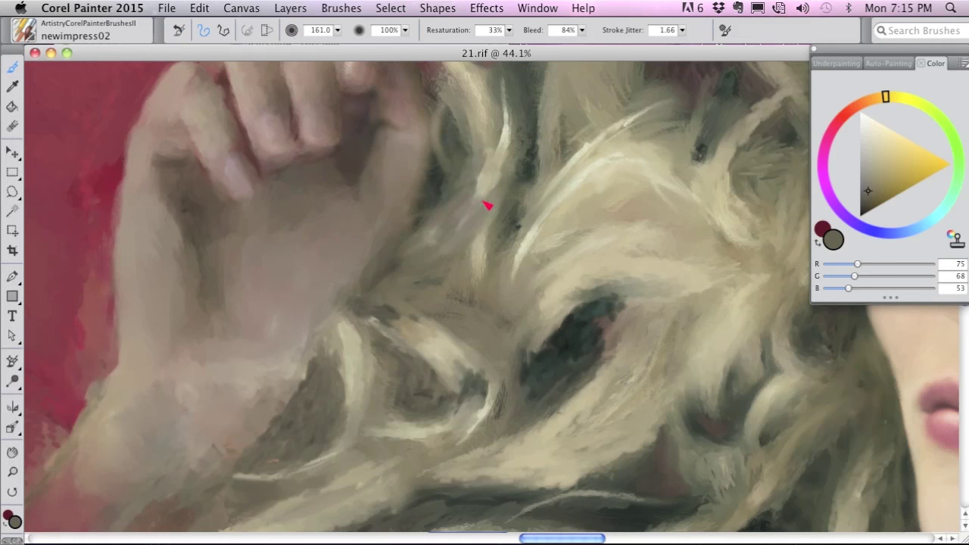
{"action": "scroll", "coordinate": [487, 249], "scroll_direction": "left", "scroll_amount": 10}
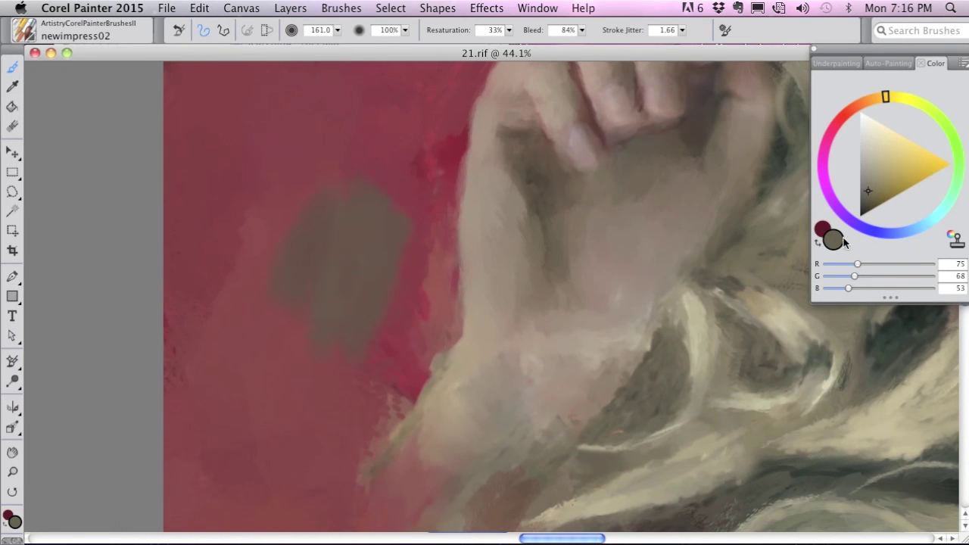
Step: Set the main color to golden ochre (R 156, G 112, B 20) and paint a newimpress02 patch beside the hand
{"action": "left_click_drag", "start_coordinate": [899, 170], "coordinate": [910, 184]}
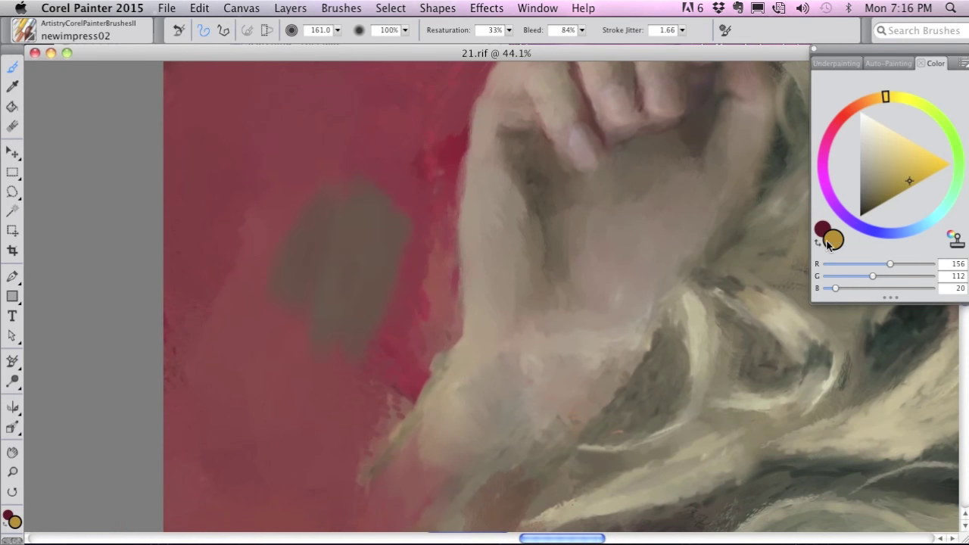
{"action": "left_click_drag", "start_coordinate": [348, 145], "coordinate": [307, 317]}
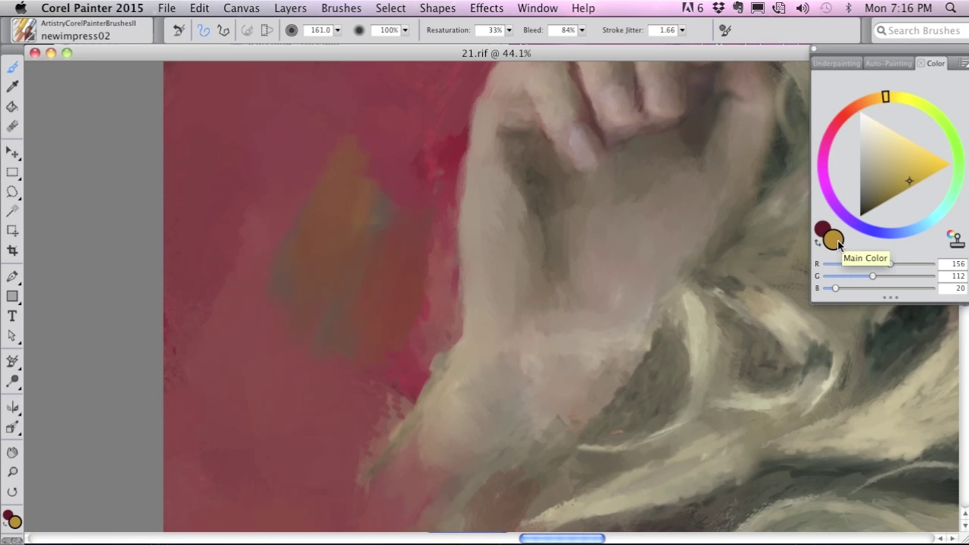
{"action": "left_click_drag", "start_coordinate": [282, 141], "coordinate": [262, 258]}
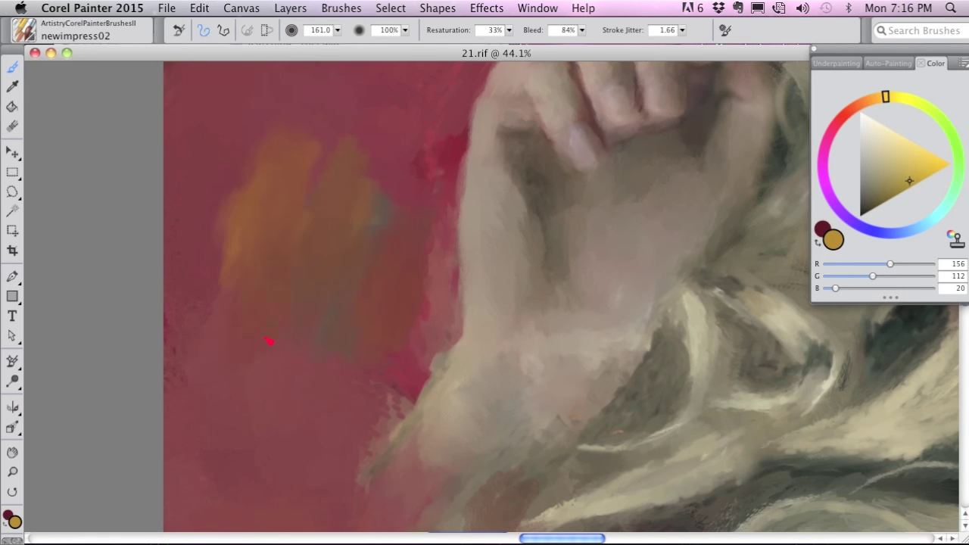
{"action": "mouse_move", "coordinate": [321, 350]}
{"action": "left_mouse_down"}
{"action": "mouse_move", "coordinate": [358, 253]}
{"action": "mouse_move", "coordinate": [340, 219]}
{"action": "mouse_move", "coordinate": [225, 471]}
{"action": "mouse_move", "coordinate": [234, 285]}
{"action": "mouse_move", "coordinate": [281, 205]}
{"action": "mouse_move", "coordinate": [199, 282]}
{"action": "mouse_move", "coordinate": [273, 228]}
{"action": "mouse_move", "coordinate": [315, 266]}
{"action": "mouse_move", "coordinate": [346, 236]}
{"action": "mouse_move", "coordinate": [364, 123]}
{"action": "mouse_move", "coordinate": [387, 241]}
{"action": "mouse_move", "coordinate": [418, 264]}
{"action": "left_mouse_up"}
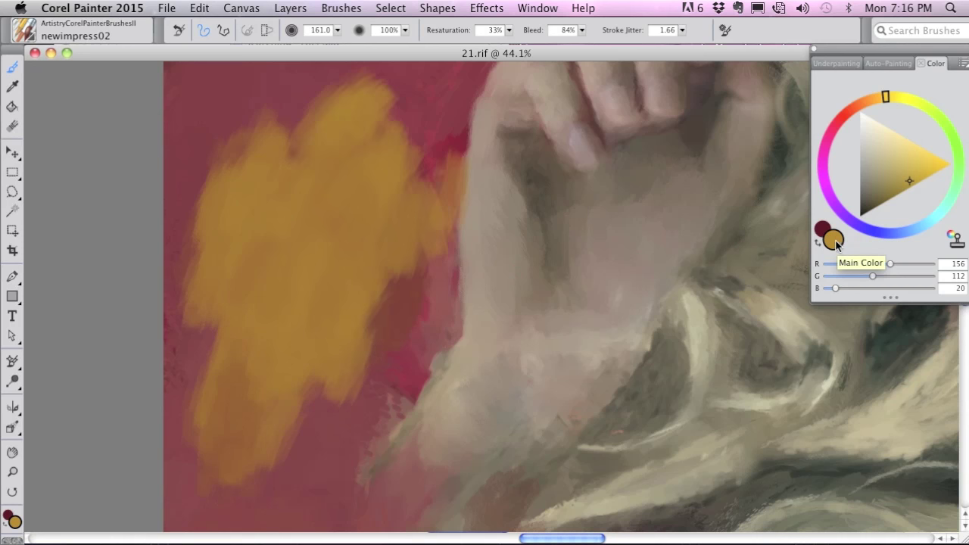
{"action": "mouse_move", "coordinate": [287, 114]}
{"action": "left_mouse_down"}
{"action": "mouse_move", "coordinate": [260, 169]}
{"action": "mouse_move", "coordinate": [383, 115]}
{"action": "left_mouse_up"}
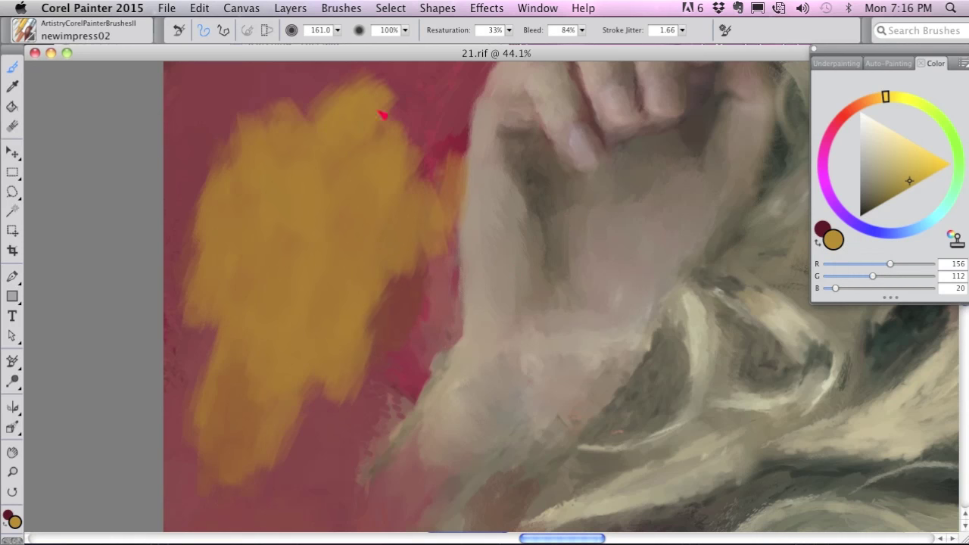
Step: Work more newimpress02 strokes through the golden patch, blending it into the red background
{"action": "left_click_drag", "start_coordinate": [372, 184], "coordinate": [344, 321]}
{"action": "mouse_move", "coordinate": [336, 166]}
{"action": "left_mouse_down"}
{"action": "mouse_move", "coordinate": [323, 189]}
{"action": "mouse_move", "coordinate": [424, 114]}
{"action": "mouse_move", "coordinate": [437, 119]}
{"action": "mouse_move", "coordinate": [403, 171]}
{"action": "mouse_move", "coordinate": [389, 137]}
{"action": "mouse_move", "coordinate": [306, 180]}
{"action": "mouse_move", "coordinate": [268, 173]}
{"action": "mouse_move", "coordinate": [269, 145]}
{"action": "mouse_move", "coordinate": [287, 179]}
{"action": "mouse_move", "coordinate": [346, 182]}
{"action": "mouse_move", "coordinate": [390, 200]}
{"action": "mouse_move", "coordinate": [397, 230]}
{"action": "mouse_move", "coordinate": [412, 236]}
{"action": "mouse_move", "coordinate": [398, 398]}
{"action": "mouse_move", "coordinate": [422, 344]}
{"action": "mouse_move", "coordinate": [430, 358]}
{"action": "mouse_move", "coordinate": [437, 326]}
{"action": "mouse_move", "coordinate": [357, 262]}
{"action": "mouse_move", "coordinate": [257, 329]}
{"action": "mouse_move", "coordinate": [337, 114]}
{"action": "mouse_move", "coordinate": [319, 98]}
{"action": "left_mouse_up"}
{"action": "mouse_move", "coordinate": [362, 246]}
{"action": "left_mouse_down"}
{"action": "mouse_move", "coordinate": [380, 288]}
{"action": "mouse_move", "coordinate": [371, 322]}
{"action": "left_mouse_up"}
{"action": "mouse_move", "coordinate": [224, 413]}
{"action": "left_mouse_down"}
{"action": "mouse_move", "coordinate": [257, 433]}
{"action": "mouse_move", "coordinate": [313, 209]}
{"action": "mouse_move", "coordinate": [351, 205]}
{"action": "mouse_move", "coordinate": [344, 312]}
{"action": "mouse_move", "coordinate": [361, 199]}
{"action": "mouse_move", "coordinate": [275, 201]}
{"action": "mouse_move", "coordinate": [235, 262]}
{"action": "mouse_move", "coordinate": [222, 341]}
{"action": "mouse_move", "coordinate": [321, 290]}
{"action": "mouse_move", "coordinate": [270, 180]}
{"action": "mouse_move", "coordinate": [255, 260]}
{"action": "mouse_move", "coordinate": [356, 195]}
{"action": "mouse_move", "coordinate": [242, 502]}
{"action": "left_mouse_up"}
Step: Extend blended golden-brown newimpress02 strokes up through the red background next to the fingers
{"action": "left_click_drag", "start_coordinate": [405, 192], "coordinate": [368, 336]}
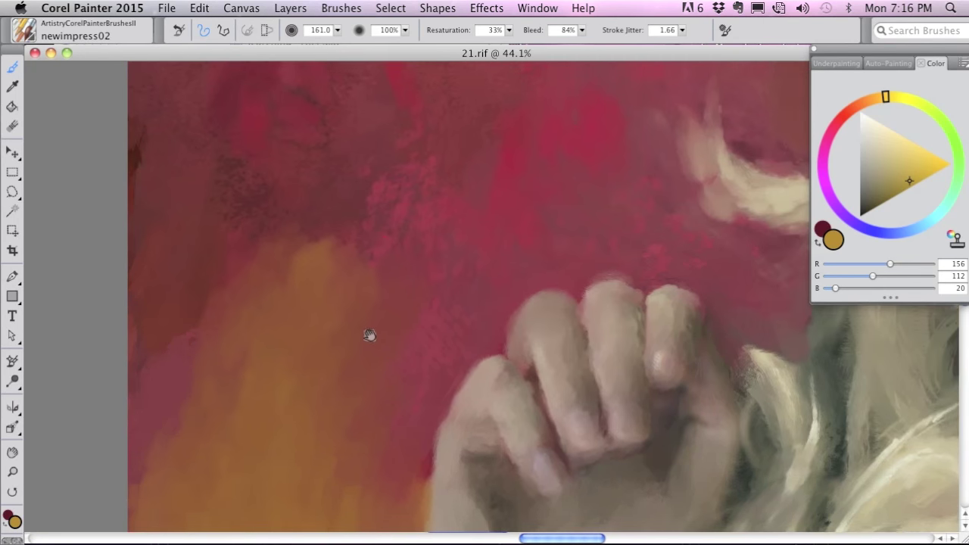
{"action": "mouse_move", "coordinate": [335, 189]}
{"action": "left_mouse_down"}
{"action": "mouse_move", "coordinate": [284, 208]}
{"action": "mouse_move", "coordinate": [268, 136]}
{"action": "mouse_move", "coordinate": [251, 134]}
{"action": "mouse_move", "coordinate": [278, 167]}
{"action": "mouse_move", "coordinate": [319, 131]}
{"action": "mouse_move", "coordinate": [313, 241]}
{"action": "mouse_move", "coordinate": [342, 218]}
{"action": "mouse_move", "coordinate": [343, 263]}
{"action": "mouse_move", "coordinate": [290, 307]}
{"action": "mouse_move", "coordinate": [262, 222]}
{"action": "mouse_move", "coordinate": [224, 201]}
{"action": "mouse_move", "coordinate": [209, 115]}
{"action": "mouse_move", "coordinate": [199, 149]}
{"action": "mouse_move", "coordinate": [211, 304]}
{"action": "mouse_move", "coordinate": [254, 255]}
{"action": "mouse_move", "coordinate": [302, 231]}
{"action": "mouse_move", "coordinate": [344, 261]}
{"action": "mouse_move", "coordinate": [426, 151]}
{"action": "mouse_move", "coordinate": [345, 144]}
{"action": "mouse_move", "coordinate": [326, 109]}
{"action": "mouse_move", "coordinate": [297, 90]}
{"action": "mouse_move", "coordinate": [257, 136]}
{"action": "mouse_move", "coordinate": [270, 209]}
{"action": "left_mouse_up"}
{"action": "mouse_move", "coordinate": [216, 312]}
{"action": "left_mouse_down"}
{"action": "mouse_move", "coordinate": [202, 271]}
{"action": "mouse_move", "coordinate": [343, 250]}
{"action": "left_mouse_up"}
{"action": "mouse_move", "coordinate": [439, 227]}
{"action": "left_mouse_down"}
{"action": "mouse_move", "coordinate": [336, 189]}
{"action": "mouse_move", "coordinate": [293, 351]}
{"action": "mouse_move", "coordinate": [376, 445]}
{"action": "left_mouse_up"}
{"action": "mouse_move", "coordinate": [394, 374]}
{"action": "left_mouse_down"}
{"action": "mouse_move", "coordinate": [384, 195]}
{"action": "mouse_move", "coordinate": [430, 313]}
{"action": "mouse_move", "coordinate": [402, 446]}
{"action": "mouse_move", "coordinate": [355, 410]}
{"action": "mouse_move", "coordinate": [303, 309]}
{"action": "mouse_move", "coordinate": [266, 295]}
{"action": "mouse_move", "coordinate": [375, 292]}
{"action": "mouse_move", "coordinate": [336, 197]}
{"action": "mouse_move", "coordinate": [266, 195]}
{"action": "mouse_move", "coordinate": [335, 411]}
{"action": "mouse_move", "coordinate": [339, 455]}
{"action": "left_mouse_up"}
Step: Switch to the newimpress03grainy brush and cover the background beside the hand with thick golden strokes
{"action": "left_click", "coordinate": [23, 34]}
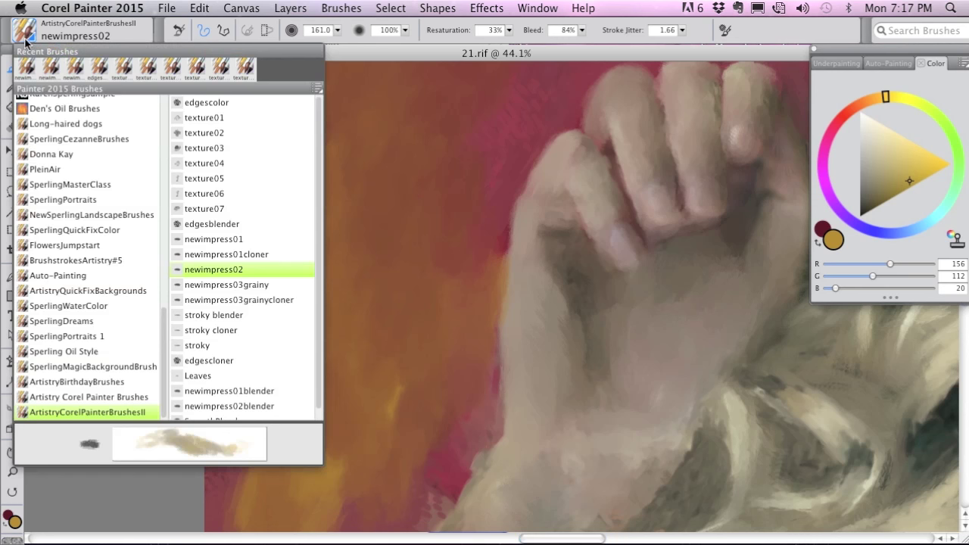
{"action": "left_click", "coordinate": [256, 286]}
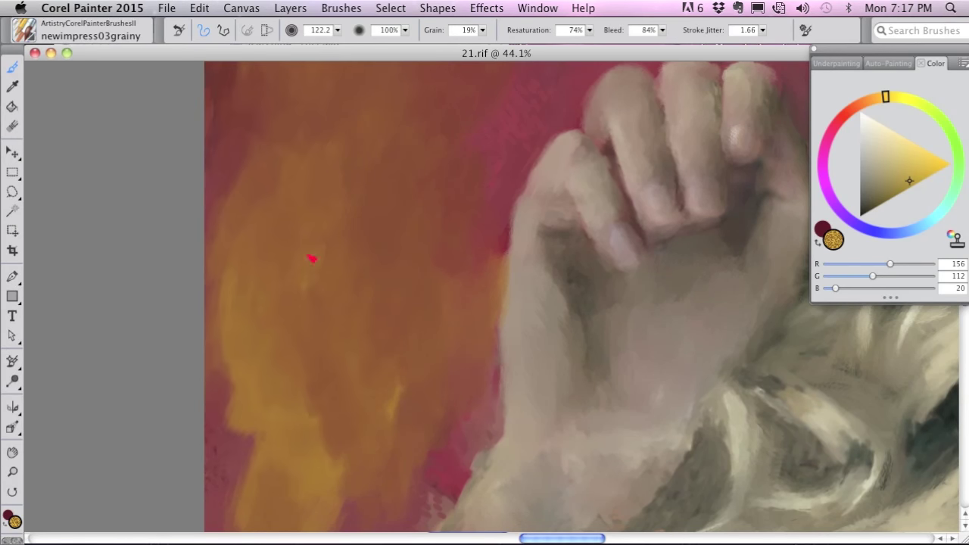
{"action": "left_click_drag", "start_coordinate": [354, 194], "coordinate": [326, 286]}
{"action": "mouse_move", "coordinate": [395, 161]}
{"action": "left_mouse_down"}
{"action": "mouse_move", "coordinate": [372, 225]}
{"action": "mouse_move", "coordinate": [356, 401]}
{"action": "left_mouse_up"}
{"action": "mouse_move", "coordinate": [426, 212]}
{"action": "left_mouse_down"}
{"action": "mouse_move", "coordinate": [392, 308]}
{"action": "mouse_move", "coordinate": [420, 244]}
{"action": "mouse_move", "coordinate": [334, 418]}
{"action": "mouse_move", "coordinate": [301, 382]}
{"action": "mouse_move", "coordinate": [276, 327]}
{"action": "mouse_move", "coordinate": [293, 220]}
{"action": "mouse_move", "coordinate": [374, 137]}
{"action": "mouse_move", "coordinate": [402, 200]}
{"action": "mouse_move", "coordinate": [467, 176]}
{"action": "mouse_move", "coordinate": [472, 195]}
{"action": "mouse_move", "coordinate": [357, 433]}
{"action": "mouse_move", "coordinate": [355, 359]}
{"action": "mouse_move", "coordinate": [331, 255]}
{"action": "mouse_move", "coordinate": [372, 157]}
{"action": "mouse_move", "coordinate": [430, 143]}
{"action": "mouse_move", "coordinate": [438, 164]}
{"action": "mouse_move", "coordinate": [416, 289]}
{"action": "mouse_move", "coordinate": [420, 372]}
{"action": "mouse_move", "coordinate": [395, 378]}
{"action": "mouse_move", "coordinate": [286, 236]}
{"action": "mouse_move", "coordinate": [263, 307]}
{"action": "mouse_move", "coordinate": [265, 433]}
{"action": "mouse_move", "coordinate": [286, 400]}
{"action": "mouse_move", "coordinate": [314, 395]}
{"action": "mouse_move", "coordinate": [349, 419]}
{"action": "mouse_move", "coordinate": [384, 372]}
{"action": "mouse_move", "coordinate": [404, 183]}
{"action": "mouse_move", "coordinate": [444, 133]}
{"action": "mouse_move", "coordinate": [471, 140]}
{"action": "mouse_move", "coordinate": [433, 332]}
{"action": "mouse_move", "coordinate": [280, 450]}
{"action": "left_mouse_up"}
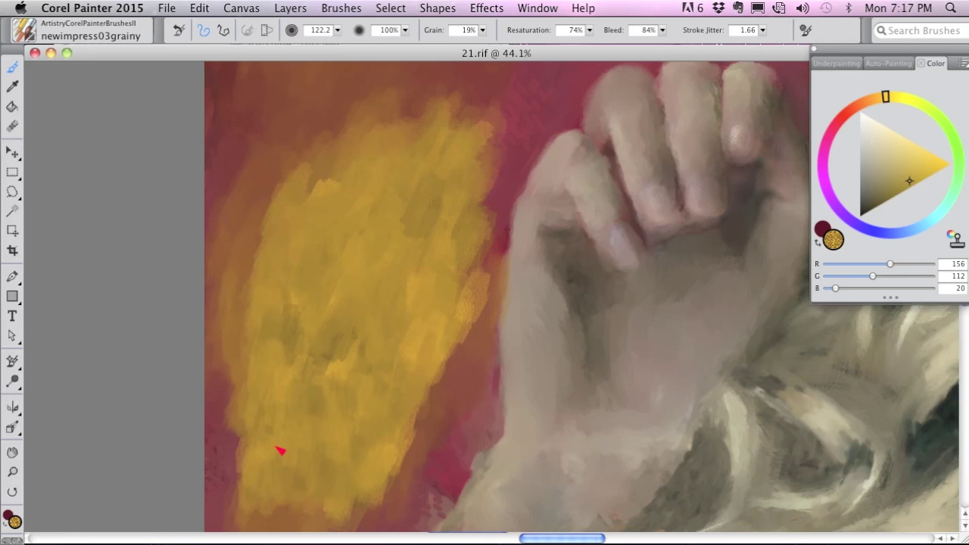
Step: Choose the Simulated Woodgrain paper texture and brush grainy golden strokes over the patch and its edges
{"action": "left_click", "coordinate": [15, 541]}
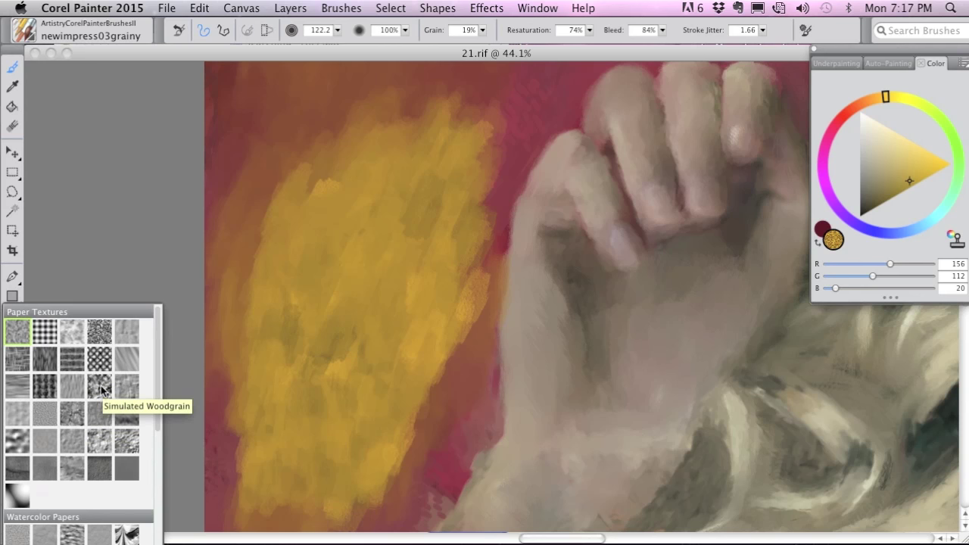
{"action": "left_click", "coordinate": [102, 389]}
{"action": "mouse_move", "coordinate": [249, 199]}
{"action": "left_mouse_down"}
{"action": "mouse_move", "coordinate": [298, 225]}
{"action": "mouse_move", "coordinate": [327, 194]}
{"action": "mouse_move", "coordinate": [345, 219]}
{"action": "mouse_move", "coordinate": [378, 194]}
{"action": "mouse_move", "coordinate": [369, 287]}
{"action": "mouse_move", "coordinate": [397, 259]}
{"action": "mouse_move", "coordinate": [400, 187]}
{"action": "mouse_move", "coordinate": [374, 133]}
{"action": "mouse_move", "coordinate": [320, 115]}
{"action": "mouse_move", "coordinate": [268, 146]}
{"action": "mouse_move", "coordinate": [283, 185]}
{"action": "mouse_move", "coordinate": [277, 267]}
{"action": "mouse_move", "coordinate": [329, 309]}
{"action": "mouse_move", "coordinate": [381, 292]}
{"action": "mouse_move", "coordinate": [432, 114]}
{"action": "mouse_move", "coordinate": [469, 98]}
{"action": "mouse_move", "coordinate": [507, 109]}
{"action": "mouse_move", "coordinate": [422, 269]}
{"action": "mouse_move", "coordinate": [420, 328]}
{"action": "mouse_move", "coordinate": [438, 419]}
{"action": "mouse_move", "coordinate": [400, 424]}
{"action": "mouse_move", "coordinate": [288, 419]}
{"action": "left_mouse_up"}
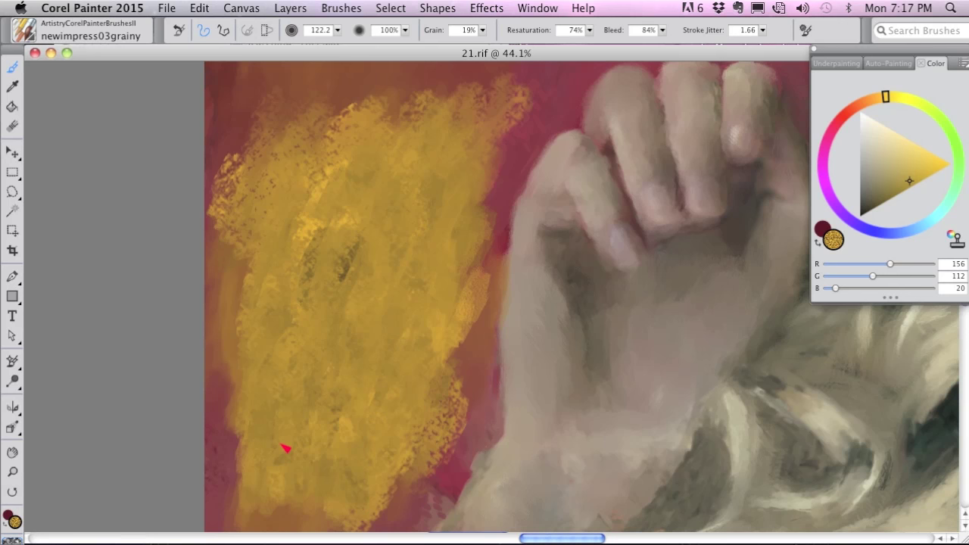
Step: Blend the golden patch and its edge near the hand with the newimpress02blender brush at size 69.3
{"action": "left_click", "coordinate": [25, 35]}
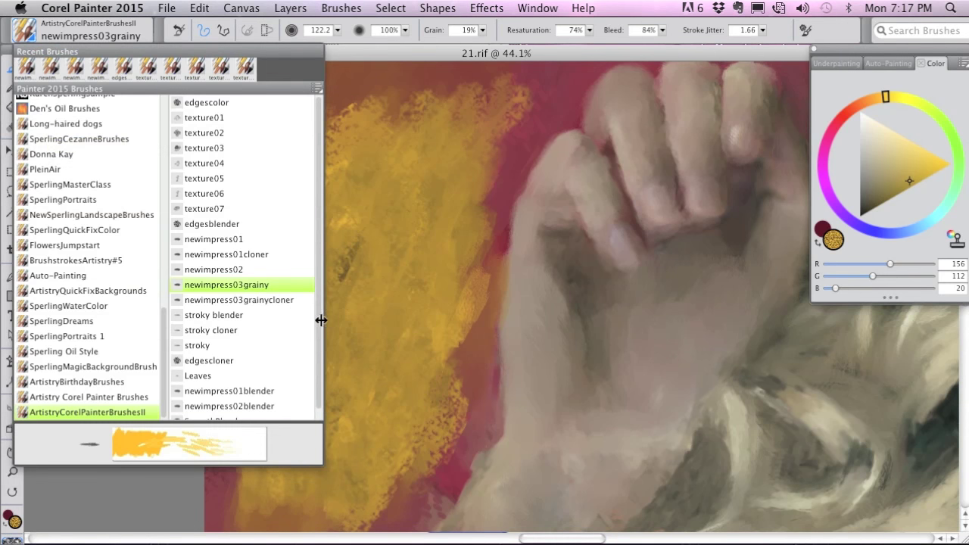
{"action": "scroll", "coordinate": [315, 317], "scroll_direction": "down", "scroll_amount": 1}
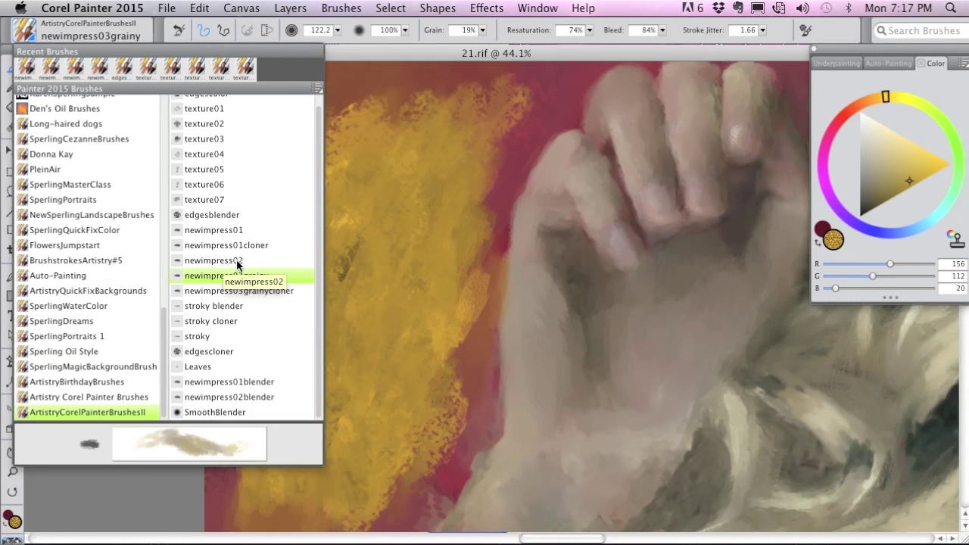
{"action": "left_click", "coordinate": [256, 396]}
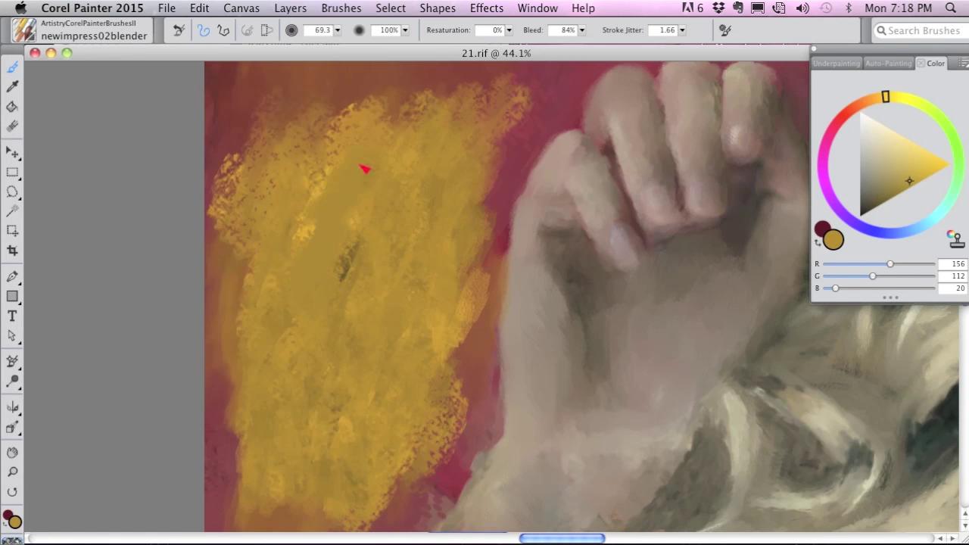
{"action": "mouse_move", "coordinate": [334, 129]}
{"action": "left_mouse_down"}
{"action": "mouse_move", "coordinate": [367, 121]}
{"action": "mouse_move", "coordinate": [381, 138]}
{"action": "mouse_move", "coordinate": [464, 103]}
{"action": "mouse_move", "coordinate": [475, 124]}
{"action": "left_mouse_up"}
{"action": "mouse_move", "coordinate": [396, 328]}
{"action": "left_mouse_down"}
{"action": "mouse_move", "coordinate": [455, 336]}
{"action": "mouse_move", "coordinate": [461, 417]}
{"action": "mouse_move", "coordinate": [432, 477]}
{"action": "mouse_move", "coordinate": [352, 507]}
{"action": "mouse_move", "coordinate": [270, 484]}
{"action": "mouse_move", "coordinate": [238, 472]}
{"action": "mouse_move", "coordinate": [229, 418]}
{"action": "left_mouse_up"}
{"action": "left_click_drag", "start_coordinate": [264, 302], "coordinate": [255, 354]}
{"action": "left_click_drag", "start_coordinate": [359, 222], "coordinate": [348, 213]}
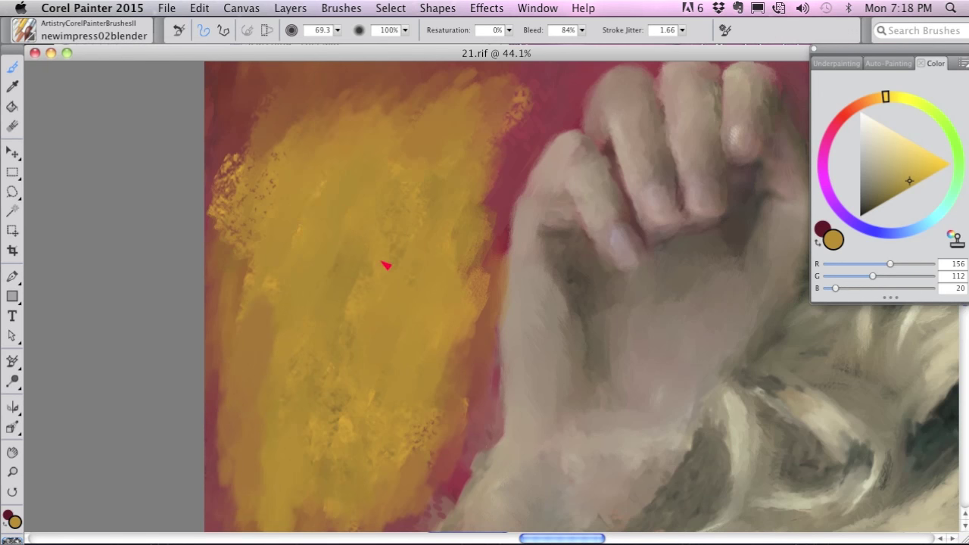
{"action": "mouse_move", "coordinate": [492, 180]}
{"action": "left_mouse_down"}
{"action": "mouse_move", "coordinate": [465, 281]}
{"action": "mouse_move", "coordinate": [536, 113]}
{"action": "mouse_move", "coordinate": [449, 337]}
{"action": "mouse_move", "coordinate": [439, 461]}
{"action": "mouse_move", "coordinate": [465, 353]}
{"action": "mouse_move", "coordinate": [432, 444]}
{"action": "mouse_move", "coordinate": [392, 422]}
{"action": "mouse_move", "coordinate": [439, 230]}
{"action": "mouse_move", "coordinate": [428, 338]}
{"action": "mouse_move", "coordinate": [363, 361]}
{"action": "mouse_move", "coordinate": [415, 91]}
{"action": "mouse_move", "coordinate": [453, 188]}
{"action": "mouse_move", "coordinate": [438, 289]}
{"action": "left_mouse_up"}
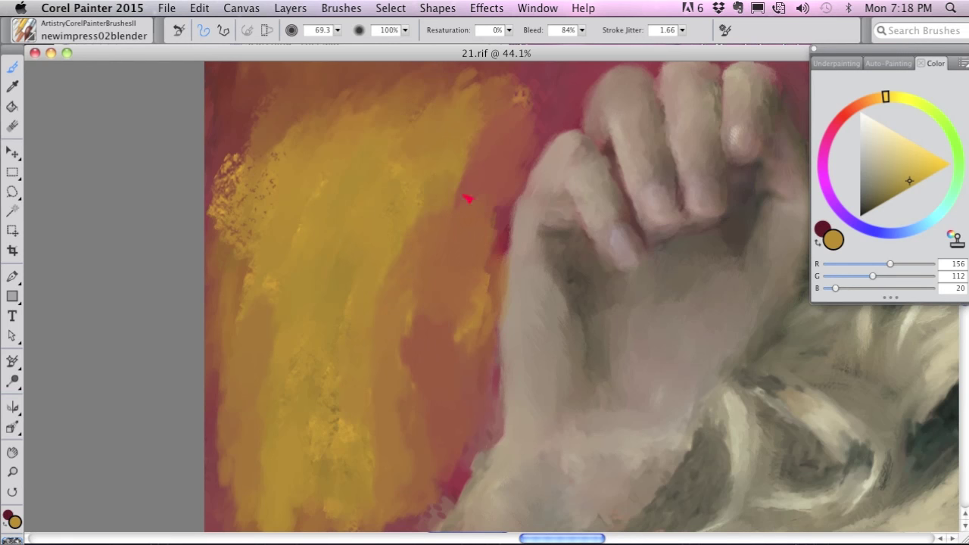
Step: Switch to the newimpress03grainycloner brush, reduce its size to 17.7 and bring the hair beside the face into view
{"action": "left_click", "coordinate": [32, 35]}
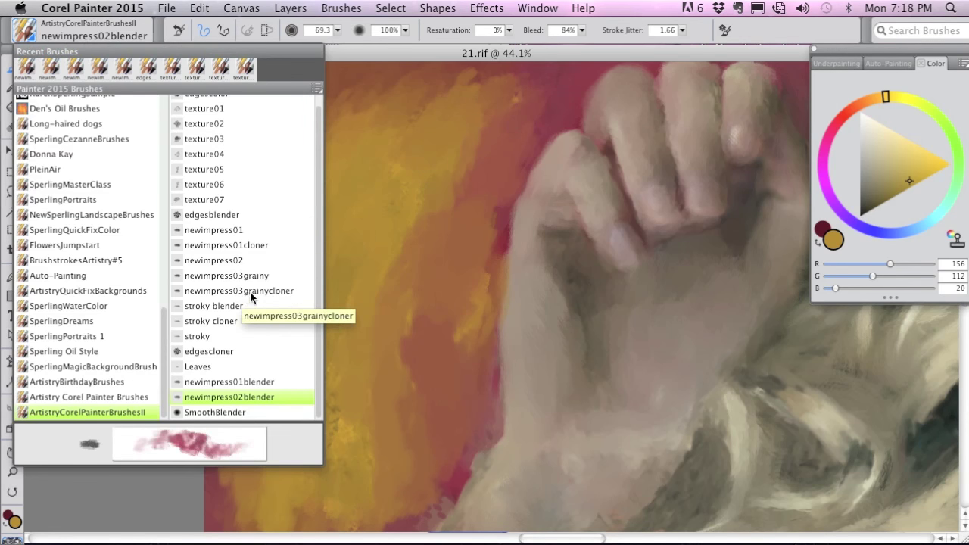
{"action": "left_click", "coordinate": [271, 293]}
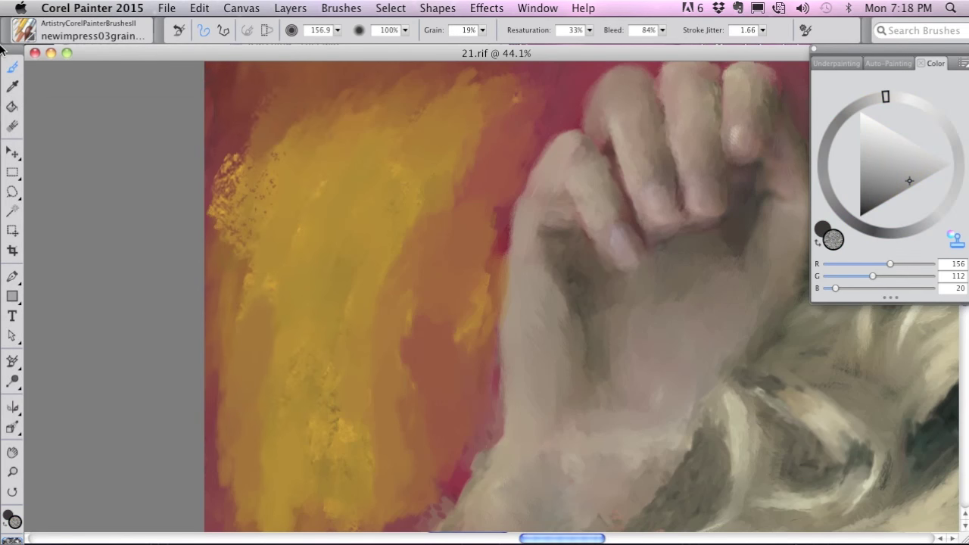
{"action": "left_click", "coordinate": [25, 34]}
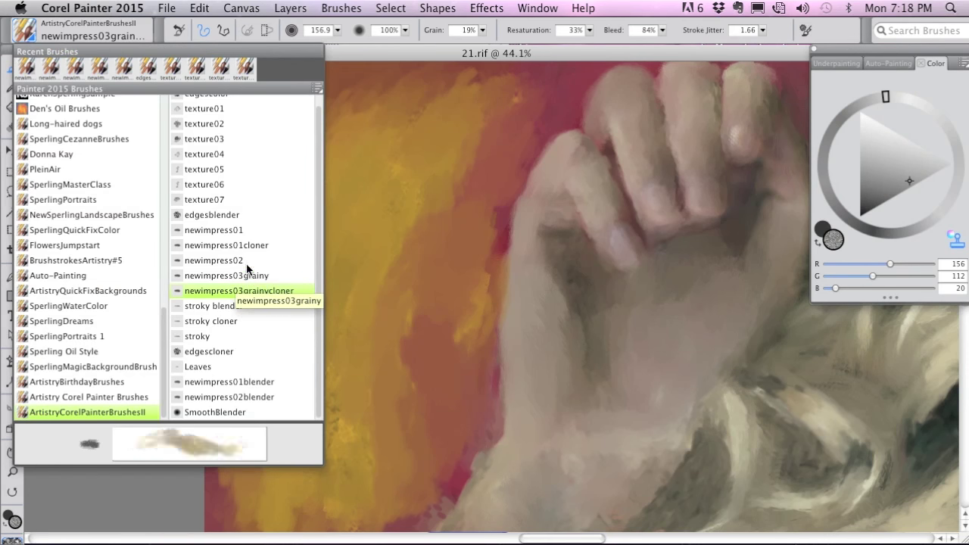
{"action": "left_click", "coordinate": [278, 293]}
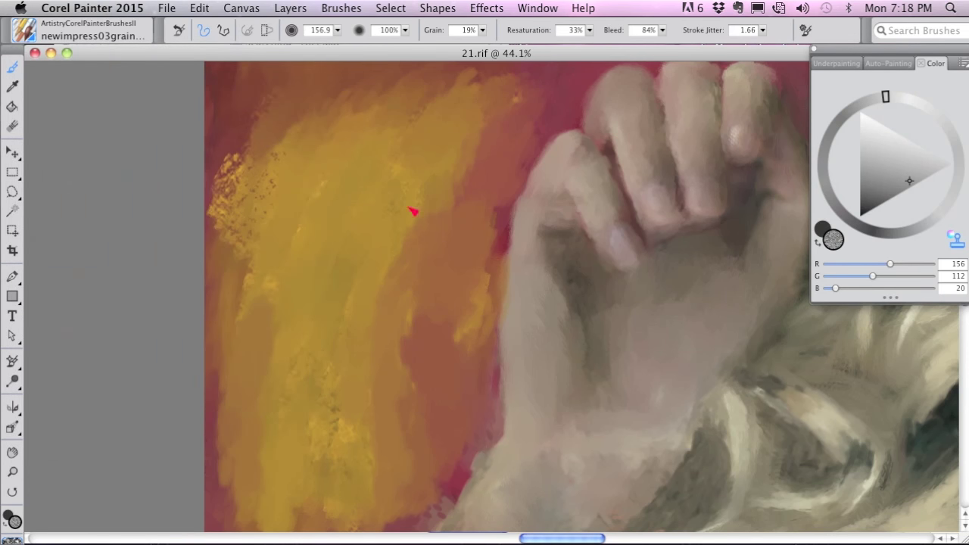
{"action": "left_click_drag", "start_coordinate": [581, 293], "coordinate": [235, 226]}
{"action": "left_click_drag", "start_coordinate": [495, 285], "coordinate": [247, 240]}
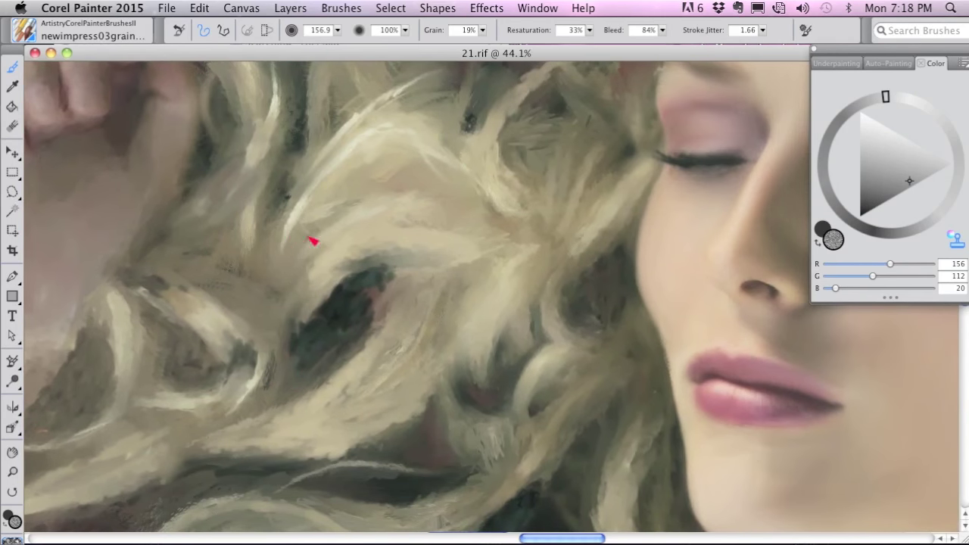
{"action": "left_click_drag", "start_coordinate": [379, 225], "coordinate": [381, 225]}
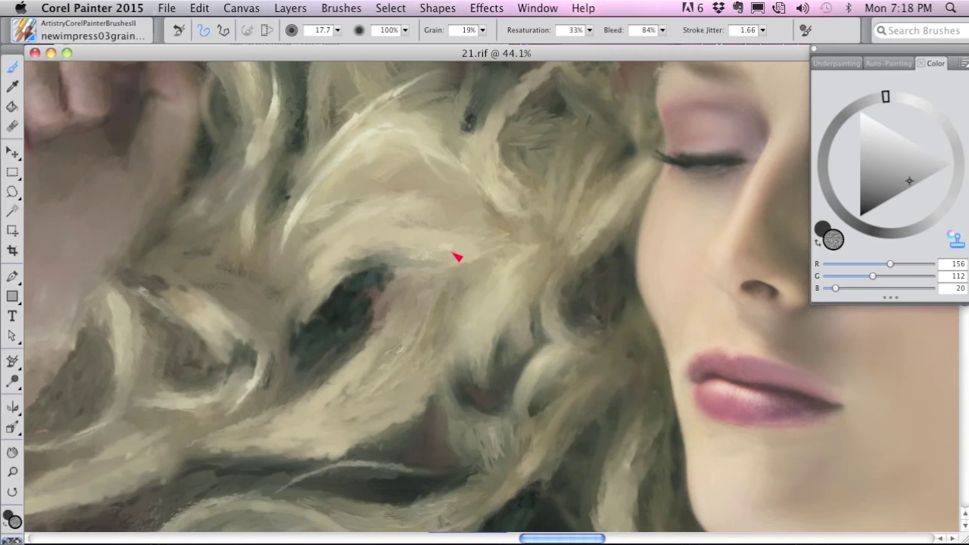
Step: Clone grainy strokes around the dark gap in the hair and along the highlighted lock above it, using tracing paper as a check
{"action": "mouse_move", "coordinate": [419, 261]}
{"action": "left_mouse_down"}
{"action": "mouse_move", "coordinate": [356, 256]}
{"action": "mouse_move", "coordinate": [337, 277]}
{"action": "left_mouse_up"}
{"action": "key", "text": "super+t"}
{"action": "key", "text": "super+t"}
{"action": "left_click_drag", "start_coordinate": [397, 262], "coordinate": [385, 266]}
{"action": "key", "text": "super+t"}
{"action": "key", "text": "super+t"}
{"action": "left_click_drag", "start_coordinate": [368, 149], "coordinate": [384, 144]}
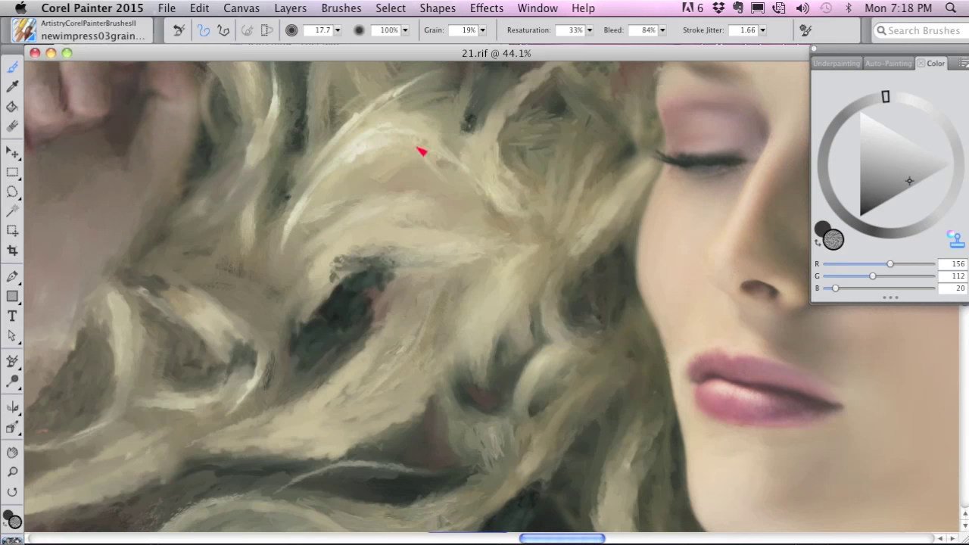
{"action": "key", "text": "super+t"}
{"action": "key", "text": "super+t"}
Step: Clone grainy texture onto the small light curl and its dark inner edge beside the cheek, checking against tracing paper
{"action": "scroll", "coordinate": [368, 210], "scroll_direction": "down", "scroll_amount": 5}
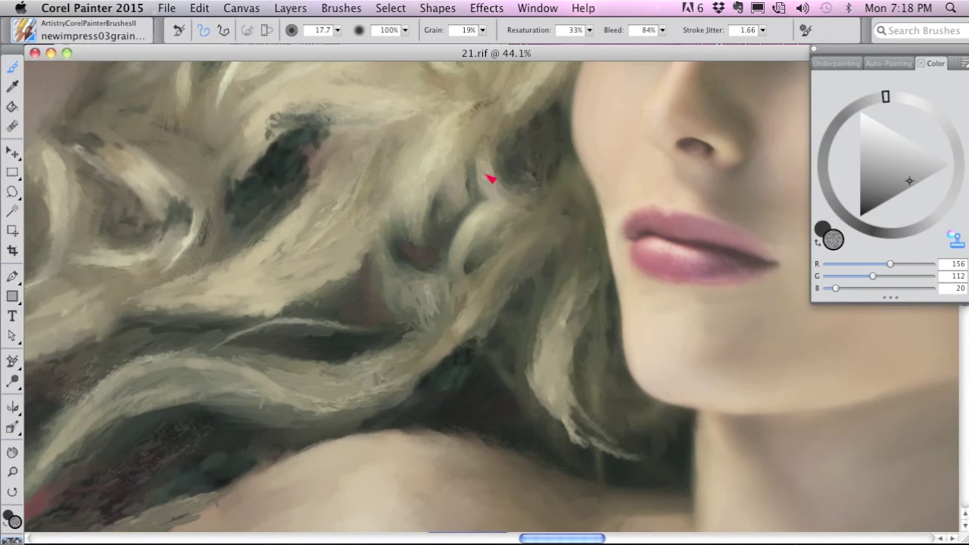
{"action": "mouse_move", "coordinate": [475, 218]}
{"action": "left_mouse_down"}
{"action": "mouse_move", "coordinate": [461, 262]}
{"action": "mouse_move", "coordinate": [478, 217]}
{"action": "mouse_move", "coordinate": [470, 216]}
{"action": "mouse_move", "coordinate": [456, 263]}
{"action": "mouse_move", "coordinate": [471, 285]}
{"action": "mouse_move", "coordinate": [499, 209]}
{"action": "left_mouse_up"}
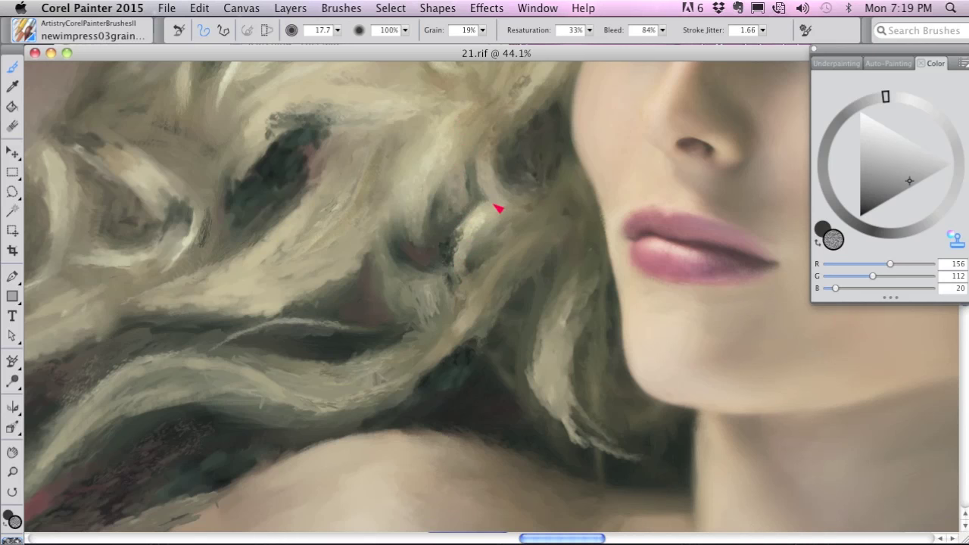
{"action": "mouse_move", "coordinate": [448, 263]}
{"action": "left_mouse_down"}
{"action": "mouse_move", "coordinate": [475, 210]}
{"action": "mouse_move", "coordinate": [441, 255]}
{"action": "left_mouse_up"}
{"action": "key", "text": "super+t"}
{"action": "key", "text": "super+t"}
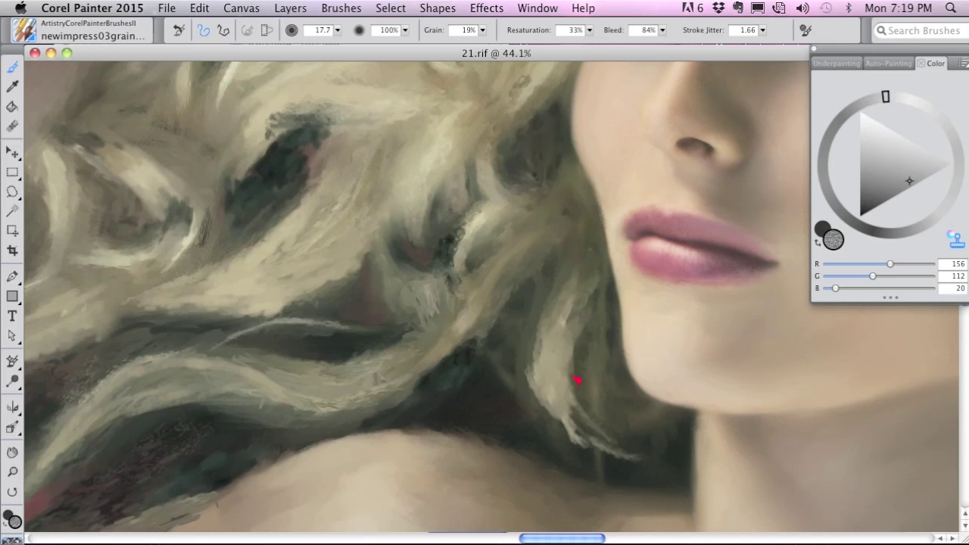
Step: Clone speckled grainy strokes down the hanging lock of hair next to the jaw, checking against tracing paper
{"action": "left_click_drag", "start_coordinate": [565, 352], "coordinate": [562, 407]}
{"action": "mouse_move", "coordinate": [569, 317]}
{"action": "left_mouse_down"}
{"action": "mouse_move", "coordinate": [551, 396]}
{"action": "mouse_move", "coordinate": [564, 313]}
{"action": "left_mouse_up"}
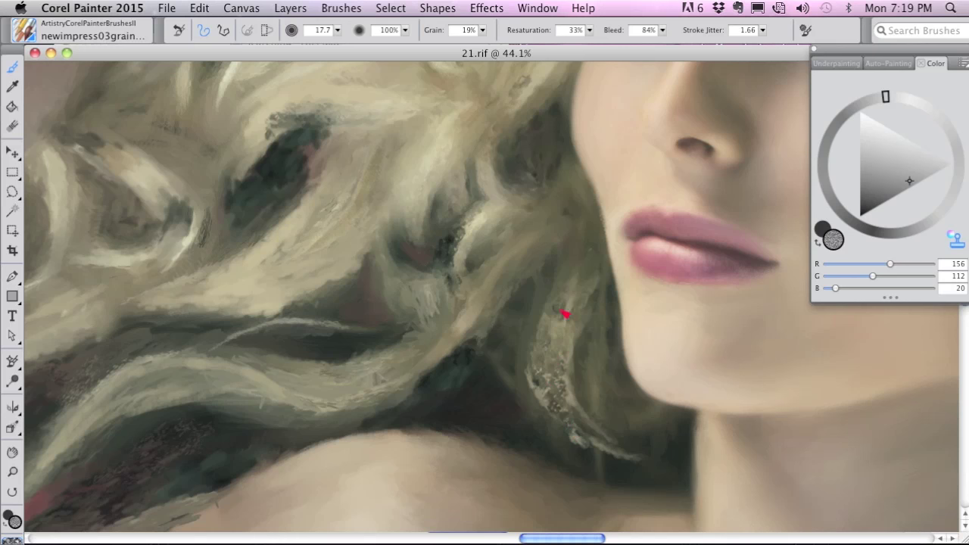
{"action": "key", "text": "super+t"}
{"action": "key", "text": "super+t"}
Step: Switch to the stroky brush and paint short directional dabs along the light hair strands above the shoulder
{"action": "left_click", "coordinate": [30, 34]}
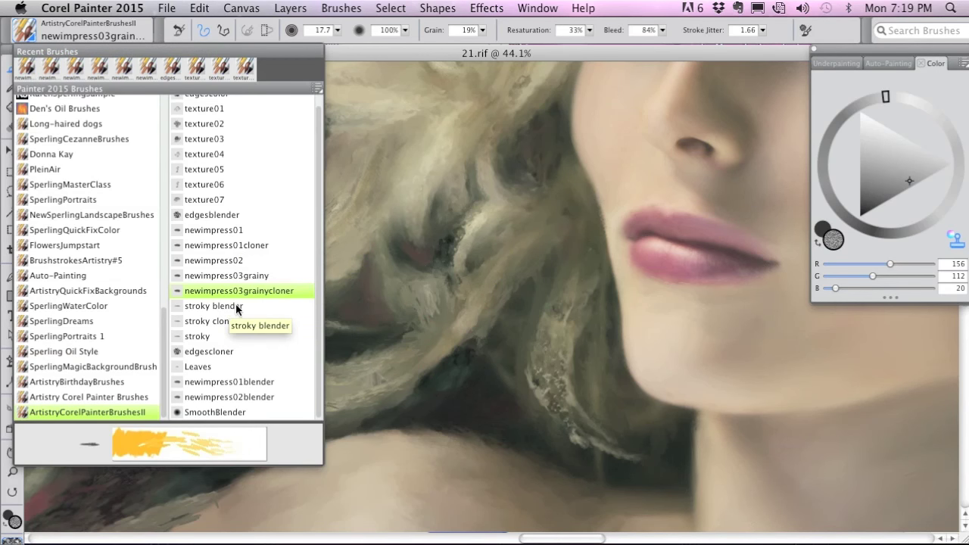
{"action": "left_click", "coordinate": [202, 336]}
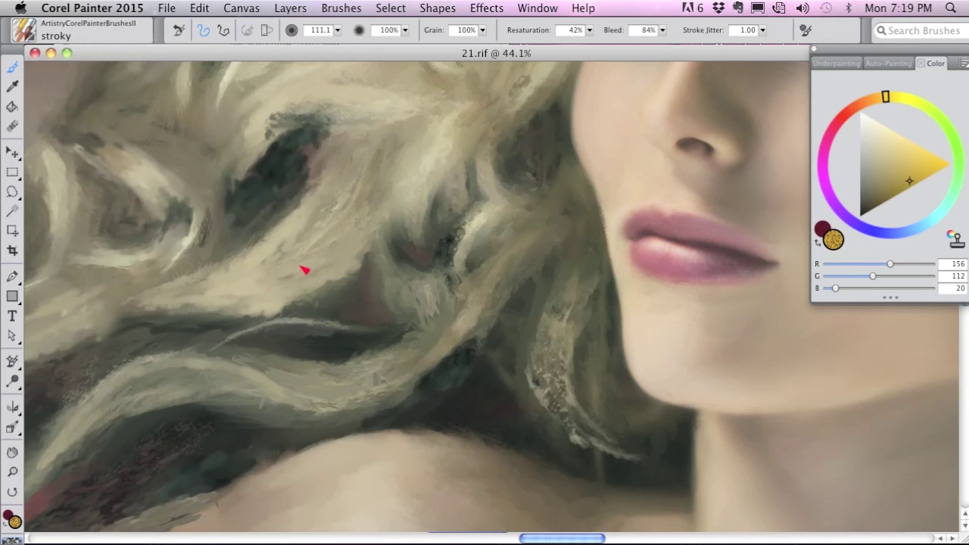
{"action": "mouse_move", "coordinate": [281, 265]}
{"action": "left_mouse_down"}
{"action": "mouse_move", "coordinate": [178, 293]}
{"action": "mouse_move", "coordinate": [277, 275]}
{"action": "left_mouse_up"}
{"action": "left_click_drag", "start_coordinate": [348, 288], "coordinate": [459, 148]}
{"action": "mouse_move", "coordinate": [409, 262]}
{"action": "left_mouse_down"}
{"action": "mouse_move", "coordinate": [434, 258]}
{"action": "mouse_move", "coordinate": [303, 225]}
{"action": "mouse_move", "coordinate": [206, 275]}
{"action": "mouse_move", "coordinate": [165, 314]}
{"action": "mouse_move", "coordinate": [235, 254]}
{"action": "mouse_move", "coordinate": [214, 275]}
{"action": "mouse_move", "coordinate": [429, 265]}
{"action": "mouse_move", "coordinate": [491, 249]}
{"action": "mouse_move", "coordinate": [404, 263]}
{"action": "mouse_move", "coordinate": [459, 243]}
{"action": "left_mouse_up"}
Step: Paint curved stroky brush marks with golden flecks over the red background beside the hair ends
{"action": "mouse_move", "coordinate": [384, 312]}
{"action": "left_mouse_down"}
{"action": "mouse_move", "coordinate": [502, 220]}
{"action": "mouse_move", "coordinate": [814, 155]}
{"action": "left_mouse_up"}
{"action": "mouse_move", "coordinate": [309, 303]}
{"action": "left_mouse_down"}
{"action": "mouse_move", "coordinate": [258, 329]}
{"action": "mouse_move", "coordinate": [300, 280]}
{"action": "left_mouse_up"}
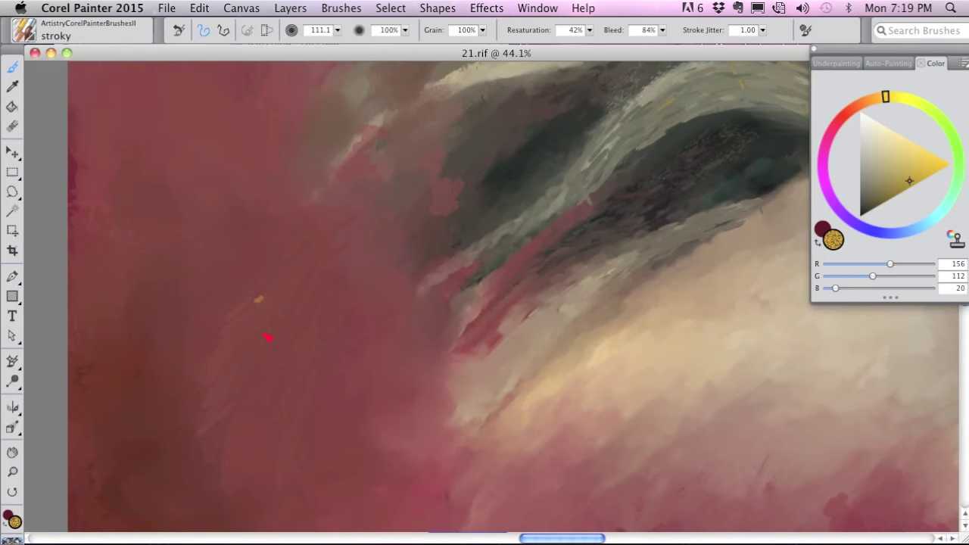
{"action": "left_click_drag", "start_coordinate": [268, 337], "coordinate": [250, 297]}
{"action": "left_click_drag", "start_coordinate": [253, 185], "coordinate": [217, 210]}
{"action": "left_click_drag", "start_coordinate": [270, 130], "coordinate": [251, 172]}
{"action": "mouse_move", "coordinate": [277, 133]}
{"action": "left_mouse_down"}
{"action": "mouse_move", "coordinate": [265, 166]}
{"action": "mouse_move", "coordinate": [290, 213]}
{"action": "left_mouse_up"}
{"action": "mouse_move", "coordinate": [282, 204]}
{"action": "left_mouse_down"}
{"action": "mouse_move", "coordinate": [273, 248]}
{"action": "mouse_move", "coordinate": [288, 271]}
{"action": "left_mouse_up"}
{"action": "left_click_drag", "start_coordinate": [246, 151], "coordinate": [212, 207]}
{"action": "left_click_drag", "start_coordinate": [237, 143], "coordinate": [217, 167]}
{"action": "left_click_drag", "start_coordinate": [220, 140], "coordinate": [202, 169]}
{"action": "mouse_move", "coordinate": [289, 238]}
{"action": "left_mouse_down"}
{"action": "mouse_move", "coordinate": [280, 266]}
{"action": "mouse_move", "coordinate": [285, 325]}
{"action": "left_mouse_up"}
{"action": "left_click_drag", "start_coordinate": [279, 220], "coordinate": [267, 249]}
{"action": "left_click_drag", "start_coordinate": [278, 131], "coordinate": [266, 166]}
{"action": "left_click_drag", "start_coordinate": [247, 152], "coordinate": [223, 184]}
{"action": "left_click_drag", "start_coordinate": [237, 142], "coordinate": [216, 167]}
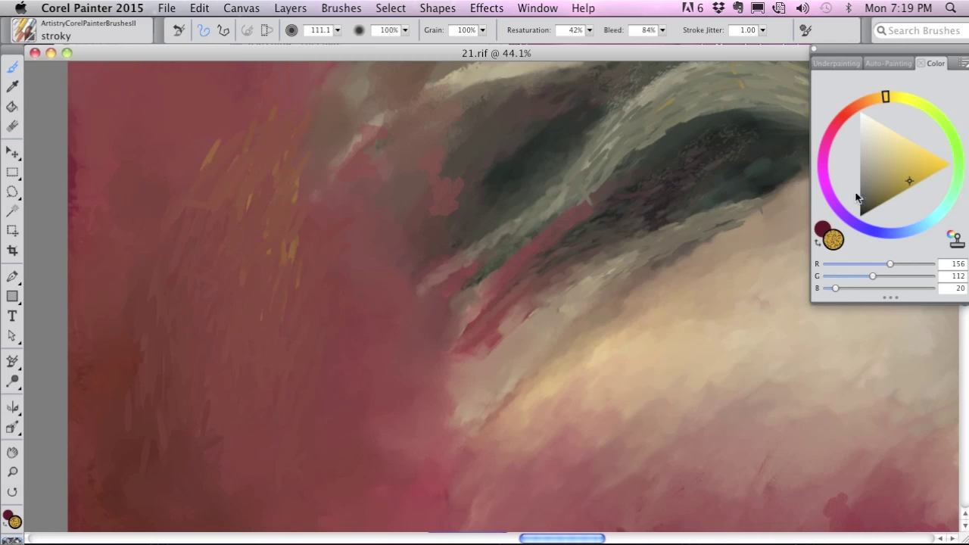
Step: Extend the stroky brush marks down through the lower red background and over the edge of the shoulder
{"action": "scroll", "coordinate": [374, 279], "scroll_direction": "left", "scroll_amount": 5}
{"action": "mouse_move", "coordinate": [393, 203]}
{"action": "left_mouse_down"}
{"action": "mouse_move", "coordinate": [418, 141]}
{"action": "mouse_move", "coordinate": [336, 214]}
{"action": "mouse_move", "coordinate": [404, 251]}
{"action": "mouse_move", "coordinate": [448, 206]}
{"action": "mouse_move", "coordinate": [451, 305]}
{"action": "mouse_move", "coordinate": [331, 209]}
{"action": "mouse_move", "coordinate": [367, 431]}
{"action": "mouse_move", "coordinate": [304, 404]}
{"action": "left_mouse_up"}
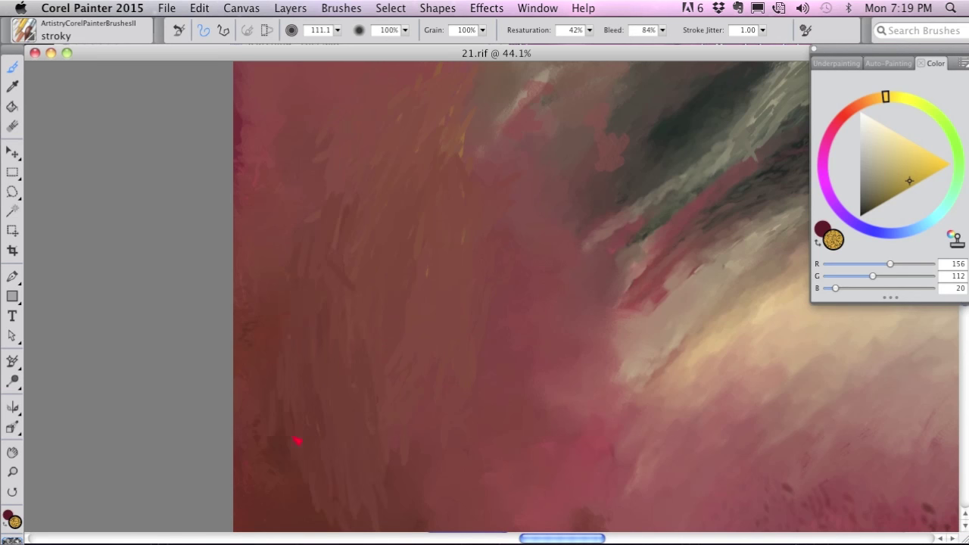
{"action": "mouse_move", "coordinate": [549, 368]}
{"action": "left_mouse_down"}
{"action": "mouse_move", "coordinate": [612, 340]}
{"action": "mouse_move", "coordinate": [621, 383]}
{"action": "mouse_move", "coordinate": [706, 298]}
{"action": "mouse_move", "coordinate": [606, 386]}
{"action": "mouse_move", "coordinate": [598, 361]}
{"action": "mouse_move", "coordinate": [491, 440]}
{"action": "mouse_move", "coordinate": [543, 477]}
{"action": "left_mouse_up"}
{"action": "left_click_drag", "start_coordinate": [580, 431], "coordinate": [539, 212]}
{"action": "mouse_move", "coordinate": [488, 113]}
{"action": "left_mouse_down"}
{"action": "mouse_move", "coordinate": [431, 206]}
{"action": "mouse_move", "coordinate": [547, 392]}
{"action": "mouse_move", "coordinate": [461, 328]}
{"action": "mouse_move", "coordinate": [400, 329]}
{"action": "mouse_move", "coordinate": [333, 273]}
{"action": "mouse_move", "coordinate": [284, 176]}
{"action": "left_mouse_up"}
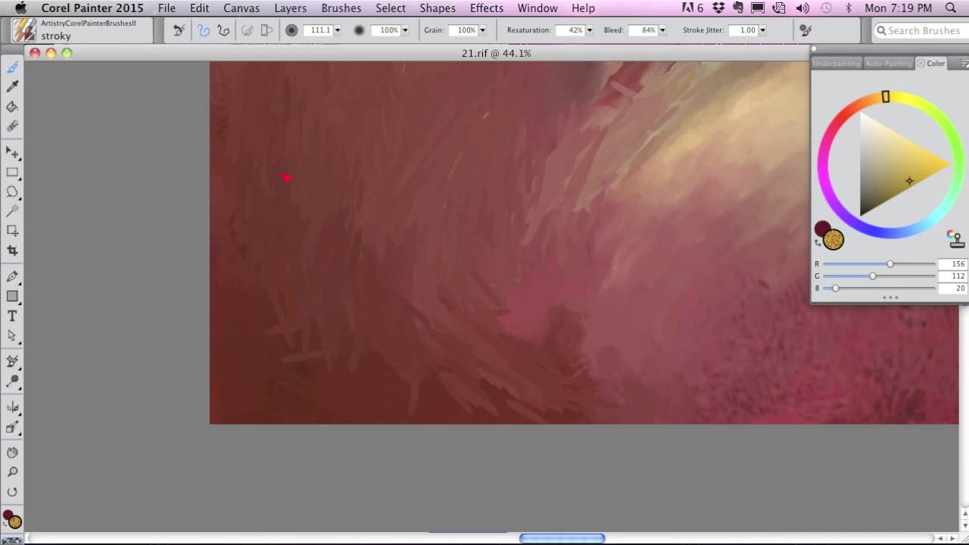
Step: Switch to the edgescloner brush at size 20.9 and clone strokes along the lower edge of the light hair strand, toggling tracing paper
{"action": "left_click", "coordinate": [28, 36]}
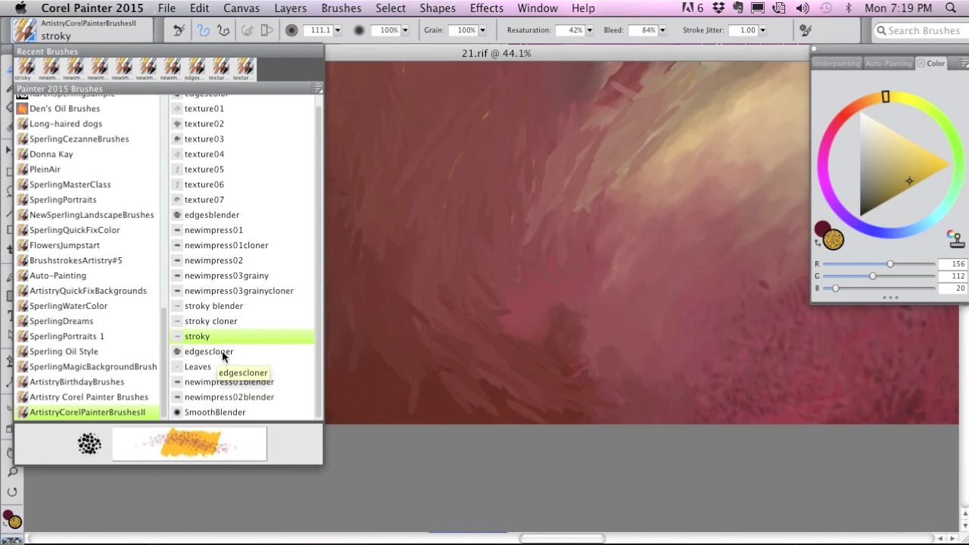
{"action": "left_click_drag", "start_coordinate": [318, 226], "coordinate": [312, 150]}
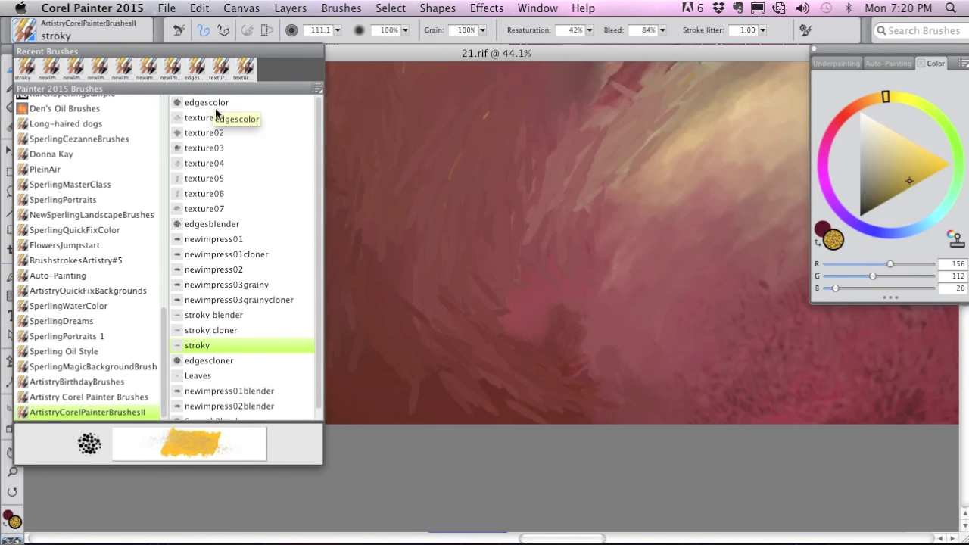
{"action": "left_click", "coordinate": [224, 364]}
{"action": "left_click_drag", "start_coordinate": [621, 166], "coordinate": [398, 363]}
{"action": "key", "text": "super+t"}
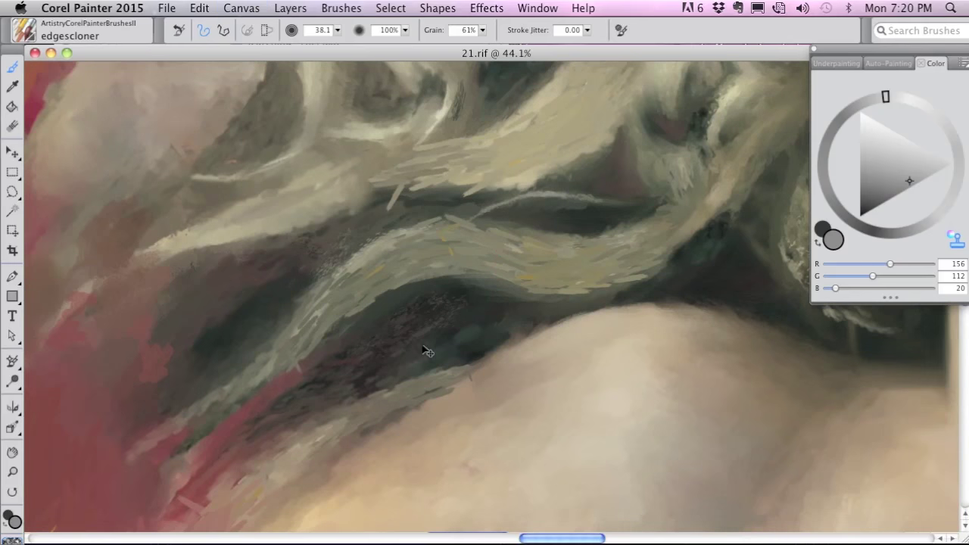
{"action": "left_click_drag", "start_coordinate": [496, 242], "coordinate": [499, 244]}
{"action": "key", "text": "super+t"}
{"action": "key", "text": "super+t"}
{"action": "key", "text": "super+t"}
{"action": "key", "text": "super+t"}
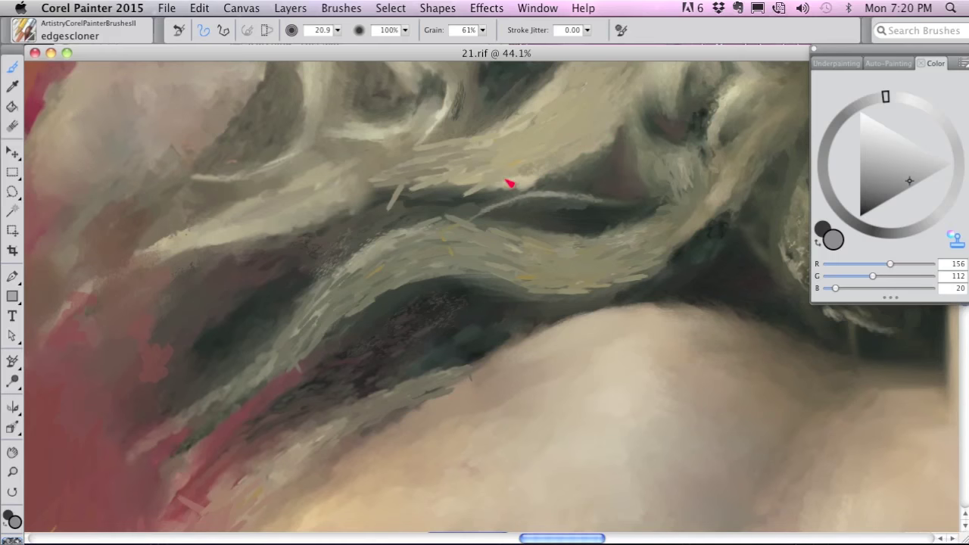
{"action": "key", "text": "super+t"}
{"action": "key", "text": "super+t"}
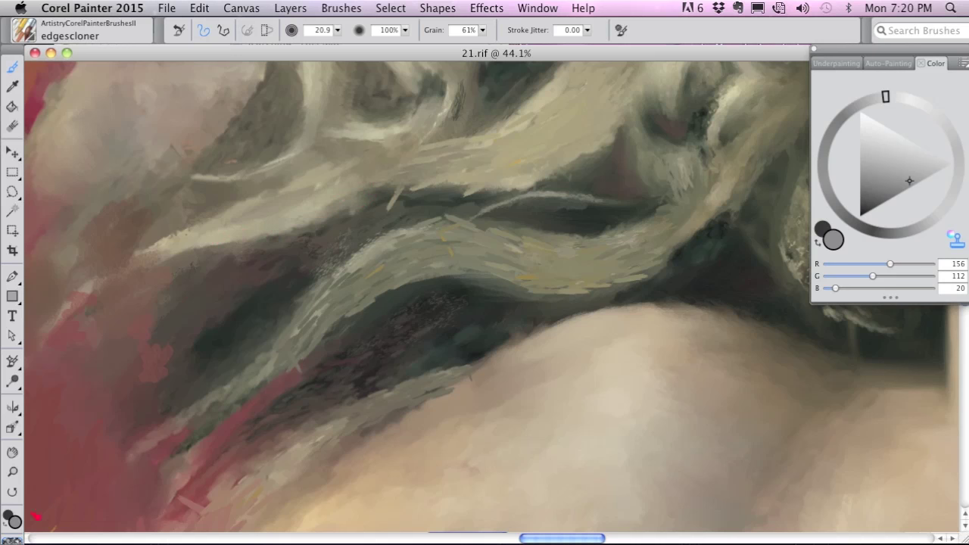
Step: Choose the first swatch in the Paper Textures set and clone more edge strokes into the hair strands, checking against tracing paper
{"action": "left_click", "coordinate": [15, 540]}
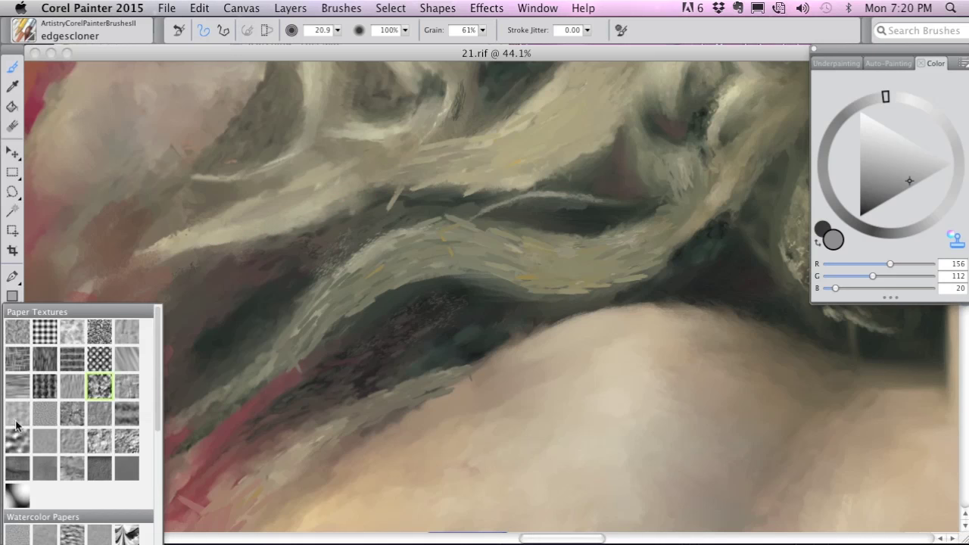
{"action": "left_click", "coordinate": [18, 332]}
{"action": "key", "text": "apostrophe"}
{"action": "mouse_move", "coordinate": [447, 178]}
{"action": "left_mouse_down"}
{"action": "mouse_move", "coordinate": [496, 179]}
{"action": "mouse_move", "coordinate": [416, 188]}
{"action": "mouse_move", "coordinate": [558, 160]}
{"action": "mouse_move", "coordinate": [512, 171]}
{"action": "left_mouse_up"}
{"action": "mouse_move", "coordinate": [581, 135]}
{"action": "left_mouse_down"}
{"action": "mouse_move", "coordinate": [543, 118]}
{"action": "mouse_move", "coordinate": [550, 151]}
{"action": "mouse_move", "coordinate": [497, 260]}
{"action": "left_mouse_up"}
{"action": "key", "text": "super+t"}
{"action": "key", "text": "super+t"}
{"action": "key", "text": "super+t"}
{"action": "key", "text": "super+t"}
{"action": "key", "text": "super+t"}
{"action": "key", "text": "super+t"}
{"action": "key", "text": "super+t"}
{"action": "mouse_move", "coordinate": [501, 236]}
{"action": "left_mouse_down"}
{"action": "mouse_move", "coordinate": [538, 160]}
{"action": "mouse_move", "coordinate": [520, 173]}
{"action": "left_mouse_up"}
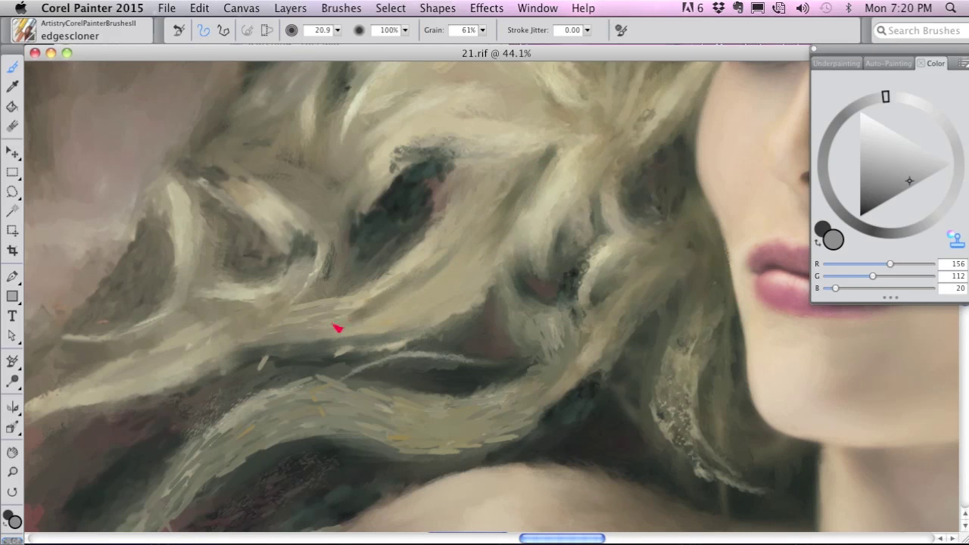
Step: Switch to the Leaves brush at size 194.1, sample the background's reddish brown and scatter leaf strokes over the golden patch
{"action": "left_click", "coordinate": [30, 30]}
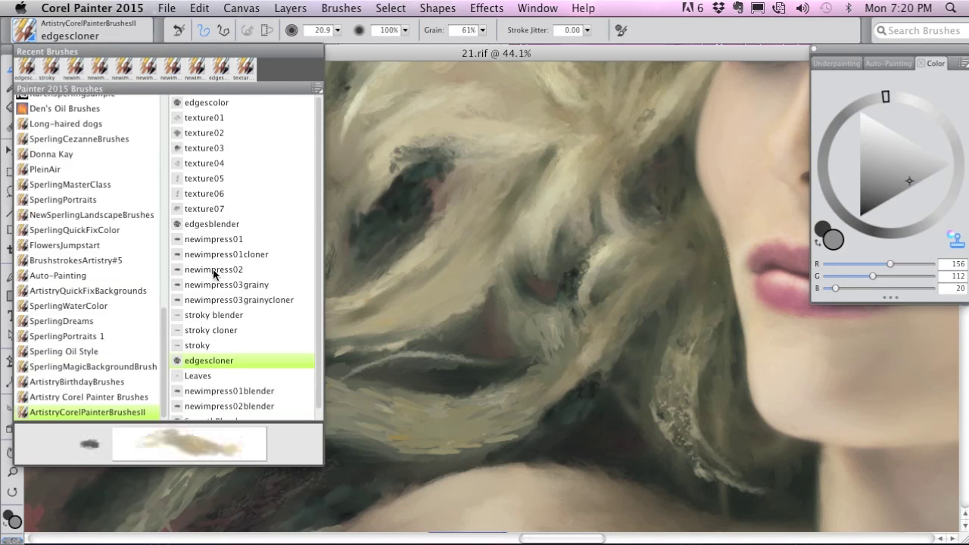
{"action": "left_click", "coordinate": [215, 382]}
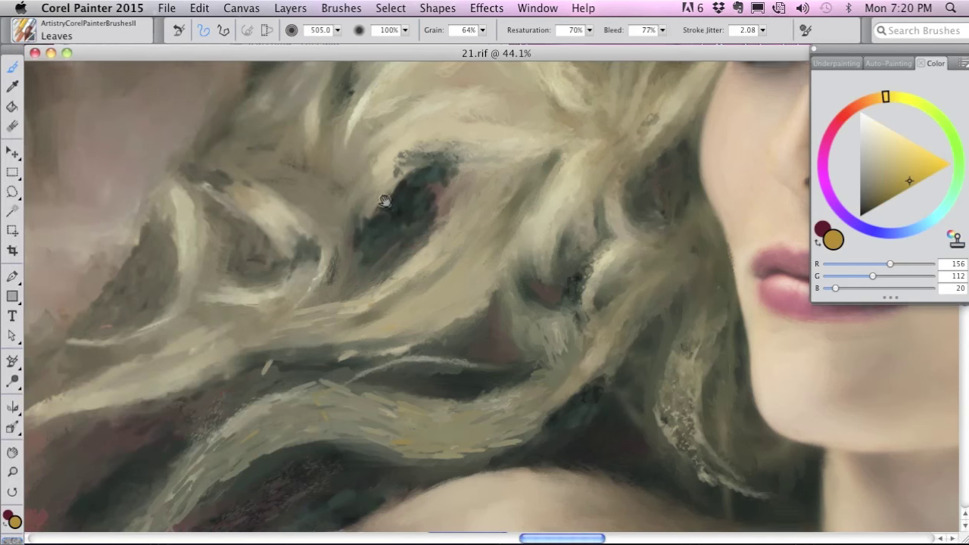
{"action": "left_click_drag", "start_coordinate": [387, 199], "coordinate": [640, 386]}
{"action": "scroll", "coordinate": [415, 196], "scroll_direction": "left", "scroll_amount": 10}
{"action": "scroll", "coordinate": [471, 230], "scroll_direction": "up", "scroll_amount": 2}
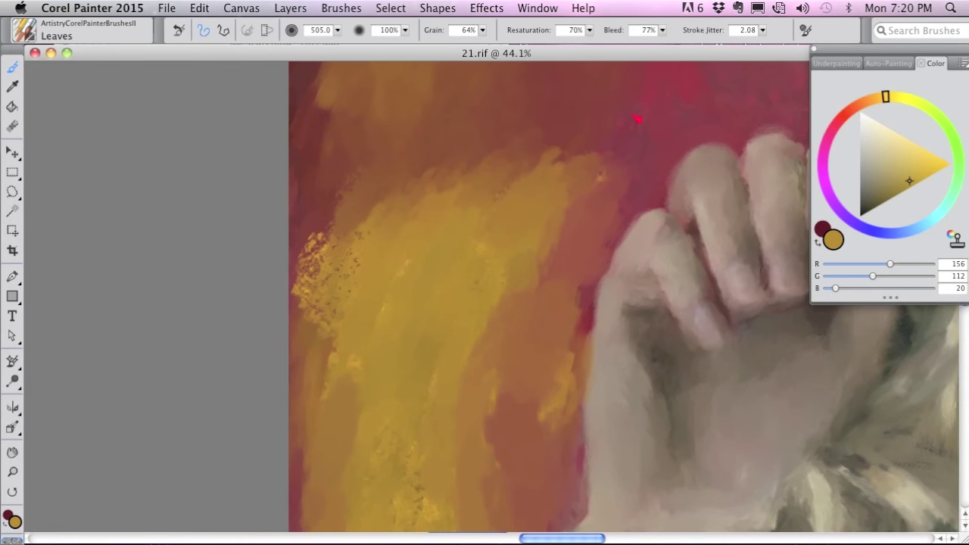
{"action": "left_click", "coordinate": [585, 109], "text": "alt"}
{"action": "left_click_drag", "start_coordinate": [394, 219], "coordinate": [455, 234]}
{"action": "mouse_move", "coordinate": [506, 132]}
{"action": "left_mouse_down"}
{"action": "mouse_move", "coordinate": [480, 253]}
{"action": "mouse_move", "coordinate": [427, 399]}
{"action": "left_mouse_up"}
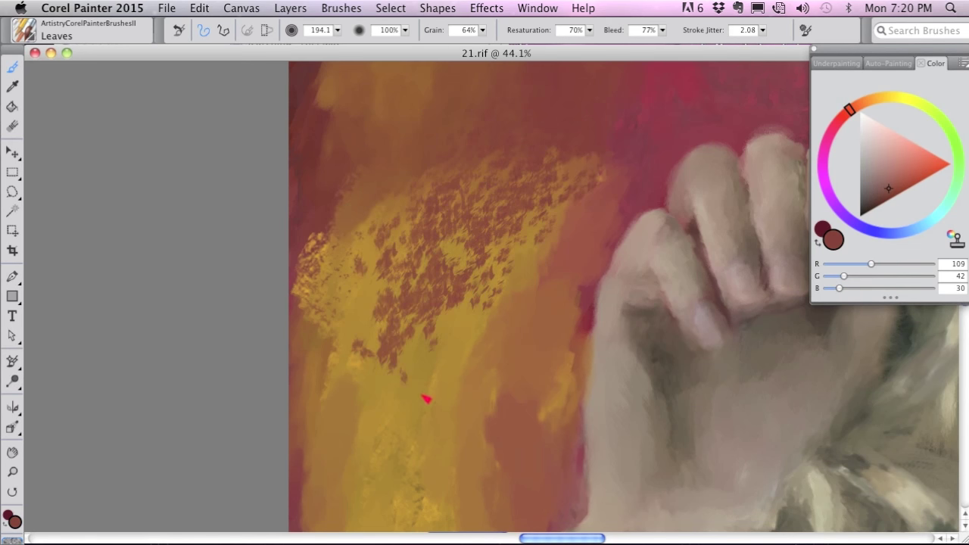
Step: Scatter sampled gold leaves toward the fingers and sampled dark red leaves over the orange area above the golden patch
{"action": "left_click", "coordinate": [378, 441], "text": "alt"}
{"action": "mouse_move", "coordinate": [425, 241]}
{"action": "left_mouse_down"}
{"action": "mouse_move", "coordinate": [467, 385]}
{"action": "mouse_move", "coordinate": [522, 178]}
{"action": "left_mouse_up"}
{"action": "left_click_drag", "start_coordinate": [537, 201], "coordinate": [452, 424]}
{"action": "left_click", "coordinate": [551, 132], "text": "alt"}
{"action": "mouse_move", "coordinate": [449, 186]}
{"action": "left_mouse_down"}
{"action": "mouse_move", "coordinate": [372, 189]}
{"action": "mouse_move", "coordinate": [389, 204]}
{"action": "left_mouse_up"}
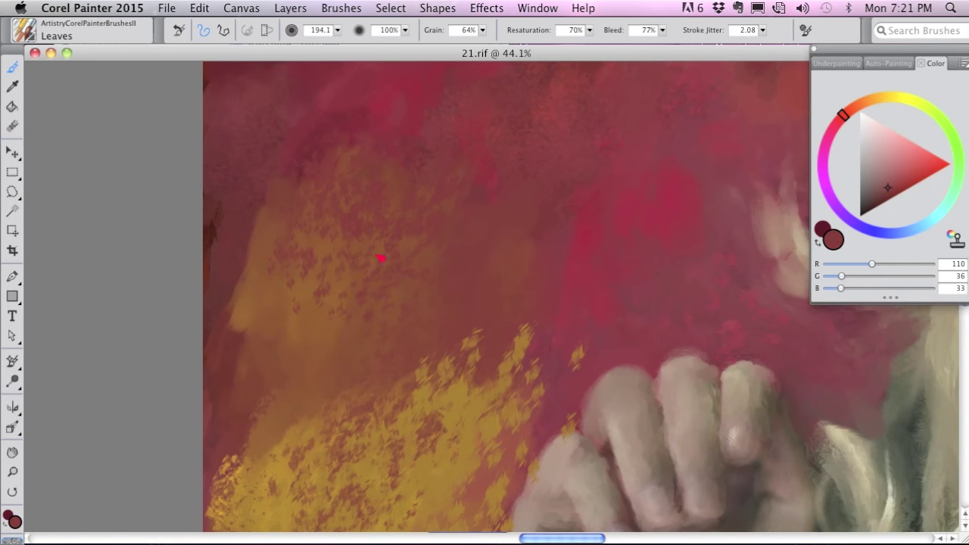
Step: Alternate sampled background colors and layer more leaf strokes across the background above and beside the fingers
{"action": "left_click", "coordinate": [283, 302], "text": "alt"}
{"action": "mouse_move", "coordinate": [336, 158]}
{"action": "left_mouse_down"}
{"action": "mouse_move", "coordinate": [523, 224]}
{"action": "mouse_move", "coordinate": [436, 362]}
{"action": "left_mouse_up"}
{"action": "left_click", "coordinate": [572, 182], "text": "alt"}
{"action": "mouse_move", "coordinate": [492, 163]}
{"action": "left_mouse_down"}
{"action": "mouse_move", "coordinate": [411, 339]}
{"action": "mouse_move", "coordinate": [527, 381]}
{"action": "left_mouse_up"}
{"action": "mouse_move", "coordinate": [279, 312]}
{"action": "left_mouse_down"}
{"action": "mouse_move", "coordinate": [228, 225]}
{"action": "mouse_move", "coordinate": [336, 372]}
{"action": "mouse_move", "coordinate": [390, 405]}
{"action": "left_mouse_up"}
{"action": "left_click_drag", "start_coordinate": [486, 372], "coordinate": [528, 160]}
Step: Resample background colors and brush crimson leaves (RGB 138, 36, 45) over the golden patch beside the fingers
{"action": "left_click", "coordinate": [433, 321], "text": "alt"}
{"action": "mouse_move", "coordinate": [492, 189]}
{"action": "left_mouse_down"}
{"action": "mouse_move", "coordinate": [535, 133]}
{"action": "mouse_move", "coordinate": [288, 200]}
{"action": "mouse_move", "coordinate": [292, 221]}
{"action": "left_mouse_up"}
{"action": "left_click", "coordinate": [564, 238], "text": "alt"}
{"action": "mouse_move", "coordinate": [351, 318]}
{"action": "left_mouse_down"}
{"action": "mouse_move", "coordinate": [247, 340]}
{"action": "mouse_move", "coordinate": [353, 417]}
{"action": "mouse_move", "coordinate": [410, 403]}
{"action": "mouse_move", "coordinate": [513, 214]}
{"action": "left_mouse_up"}
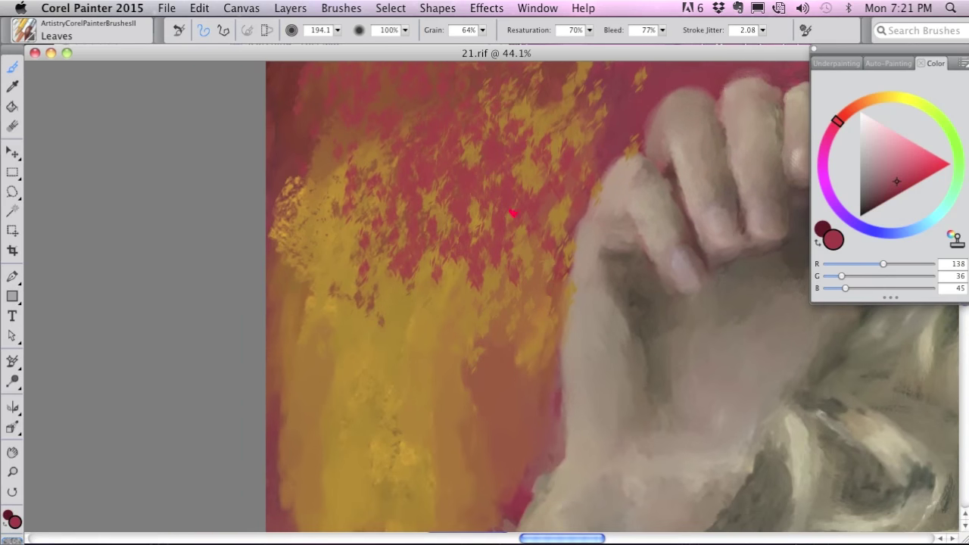
Step: Sample the orange-brown (RGB 128, 64, 37) and spread leaf strokes over the golden patch and the upper background beside the hand
{"action": "left_click", "coordinate": [511, 386], "text": "alt"}
{"action": "mouse_move", "coordinate": [401, 378]}
{"action": "left_mouse_down"}
{"action": "mouse_move", "coordinate": [424, 318]}
{"action": "mouse_move", "coordinate": [400, 264]}
{"action": "mouse_move", "coordinate": [281, 265]}
{"action": "mouse_move", "coordinate": [284, 242]}
{"action": "left_mouse_up"}
{"action": "mouse_move", "coordinate": [478, 125]}
{"action": "left_mouse_down"}
{"action": "mouse_move", "coordinate": [492, 171]}
{"action": "mouse_move", "coordinate": [495, 272]}
{"action": "left_mouse_up"}
{"action": "scroll", "coordinate": [455, 235], "scroll_direction": "down", "scroll_amount": 5}
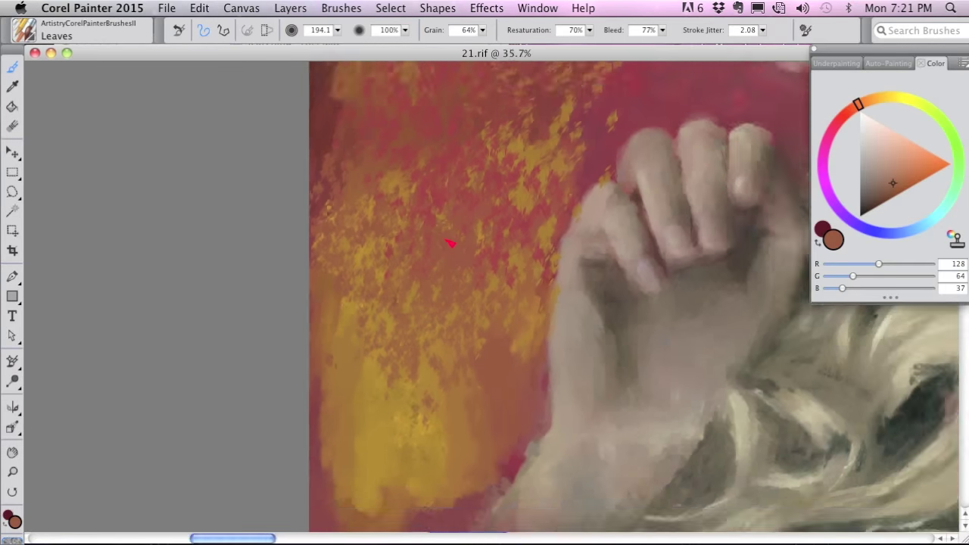
{"action": "mouse_move", "coordinate": [540, 137]}
{"action": "left_mouse_down"}
{"action": "mouse_move", "coordinate": [572, 129]}
{"action": "mouse_move", "coordinate": [600, 144]}
{"action": "left_mouse_up"}
{"action": "mouse_move", "coordinate": [477, 154]}
{"action": "left_mouse_down"}
{"action": "mouse_move", "coordinate": [405, 189]}
{"action": "mouse_move", "coordinate": [415, 447]}
{"action": "mouse_move", "coordinate": [437, 371]}
{"action": "mouse_move", "coordinate": [481, 376]}
{"action": "left_mouse_up"}
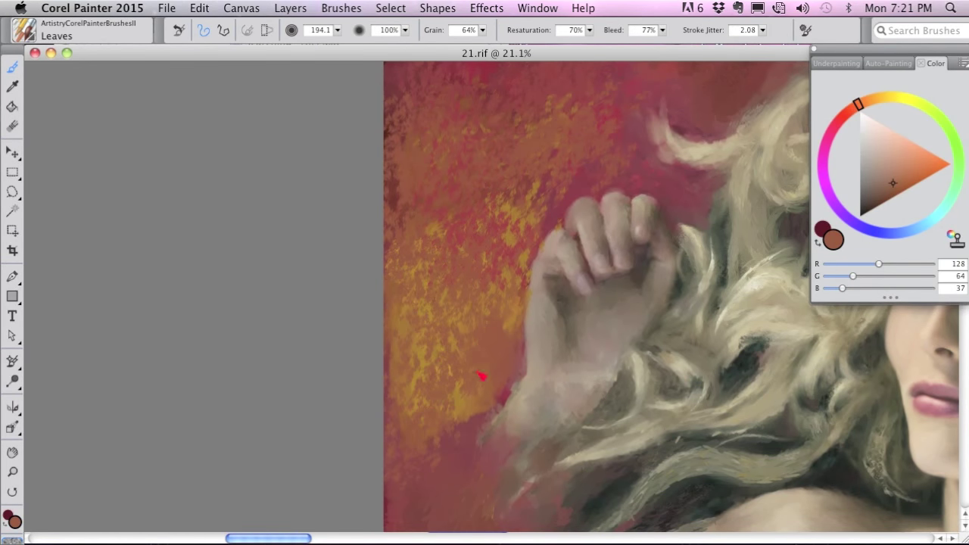
Step: Switch to the newimpress01blender brush at size 37.7 and blend the leaf texture beside the hand into smooth orange strokes
{"action": "left_click", "coordinate": [25, 30]}
{"action": "scroll", "coordinate": [233, 385], "scroll_direction": "down", "scroll_amount": 1}
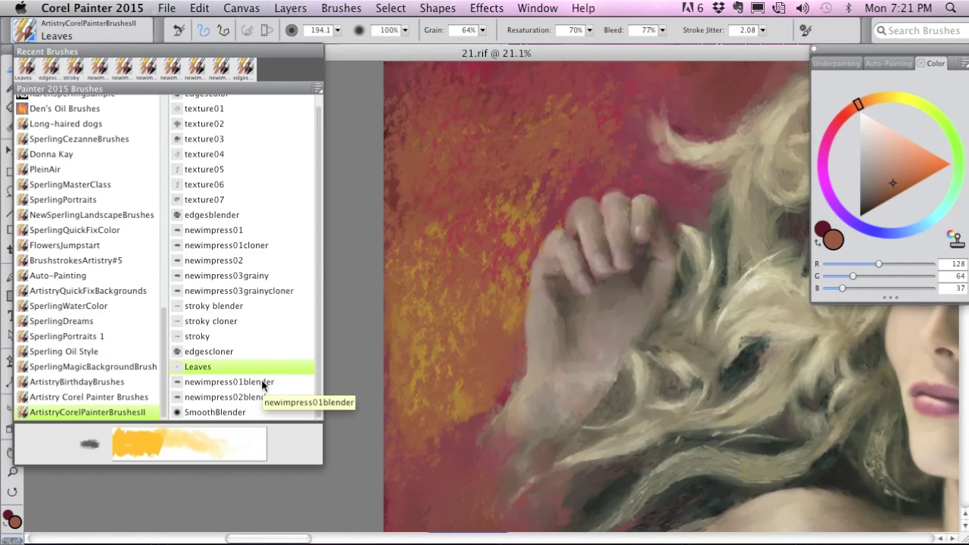
{"action": "left_click", "coordinate": [265, 382]}
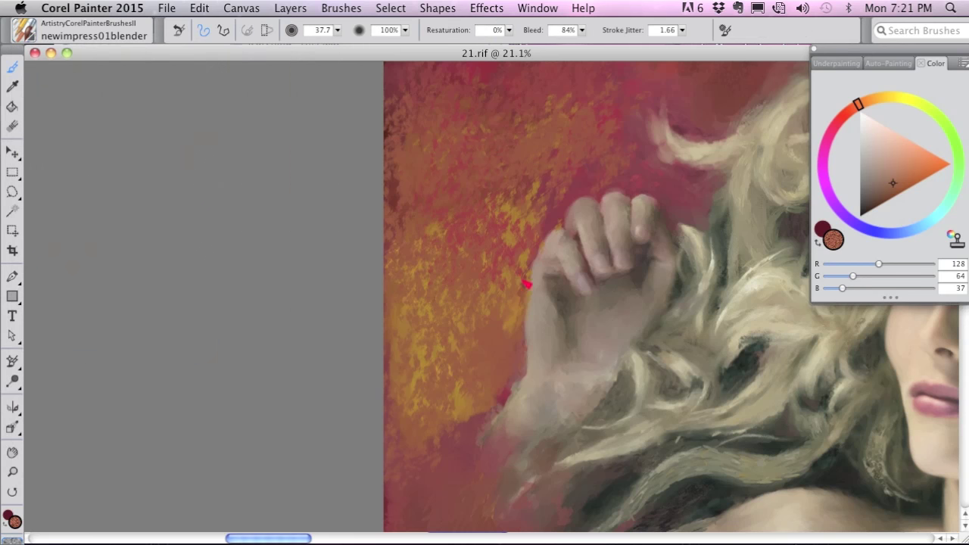
{"action": "scroll", "coordinate": [511, 282], "scroll_direction": "up", "scroll_amount": 7}
{"action": "mouse_move", "coordinate": [481, 315]}
{"action": "left_mouse_down"}
{"action": "mouse_move", "coordinate": [496, 235]}
{"action": "mouse_move", "coordinate": [500, 256]}
{"action": "mouse_move", "coordinate": [537, 254]}
{"action": "mouse_move", "coordinate": [517, 316]}
{"action": "mouse_move", "coordinate": [530, 377]}
{"action": "mouse_move", "coordinate": [519, 264]}
{"action": "mouse_move", "coordinate": [471, 267]}
{"action": "mouse_move", "coordinate": [406, 303]}
{"action": "mouse_move", "coordinate": [382, 287]}
{"action": "mouse_move", "coordinate": [365, 256]}
{"action": "mouse_move", "coordinate": [333, 294]}
{"action": "mouse_move", "coordinate": [329, 351]}
{"action": "mouse_move", "coordinate": [373, 386]}
{"action": "mouse_move", "coordinate": [397, 427]}
{"action": "mouse_move", "coordinate": [430, 422]}
{"action": "mouse_move", "coordinate": [507, 177]}
{"action": "mouse_move", "coordinate": [427, 337]}
{"action": "mouse_move", "coordinate": [486, 177]}
{"action": "left_mouse_up"}
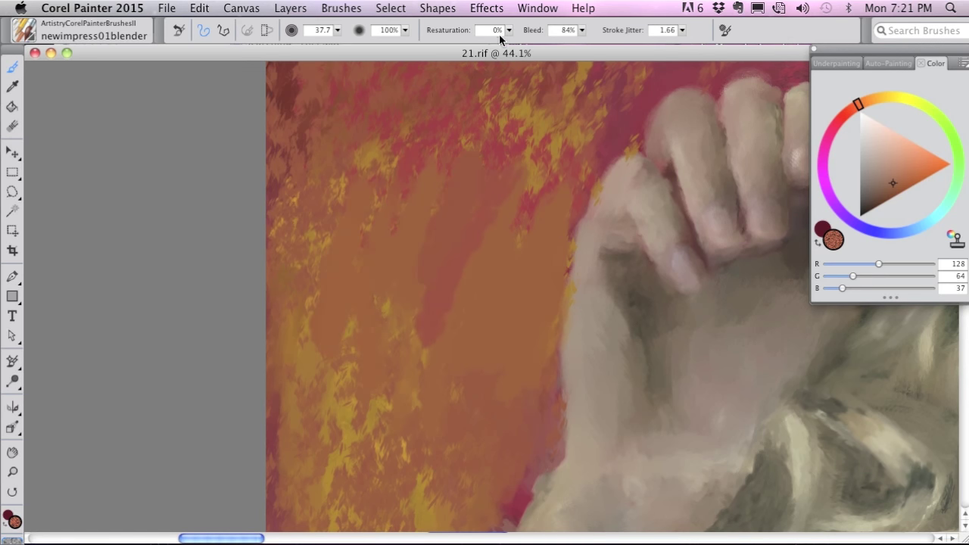
Step: Blend the remaining golden leaf marks beside the hand into the orange background with the newimpress01blender brush at size 125.7
{"action": "left_click_drag", "start_coordinate": [365, 219], "coordinate": [308, 305]}
{"action": "left_click_drag", "start_coordinate": [382, 304], "coordinate": [423, 304]}
{"action": "mouse_move", "coordinate": [388, 312]}
{"action": "left_mouse_down"}
{"action": "mouse_move", "coordinate": [459, 212]}
{"action": "mouse_move", "coordinate": [471, 302]}
{"action": "mouse_move", "coordinate": [372, 493]}
{"action": "mouse_move", "coordinate": [409, 175]}
{"action": "left_mouse_up"}
{"action": "mouse_move", "coordinate": [552, 131]}
{"action": "left_mouse_down"}
{"action": "mouse_move", "coordinate": [498, 240]}
{"action": "mouse_move", "coordinate": [336, 165]}
{"action": "left_mouse_up"}
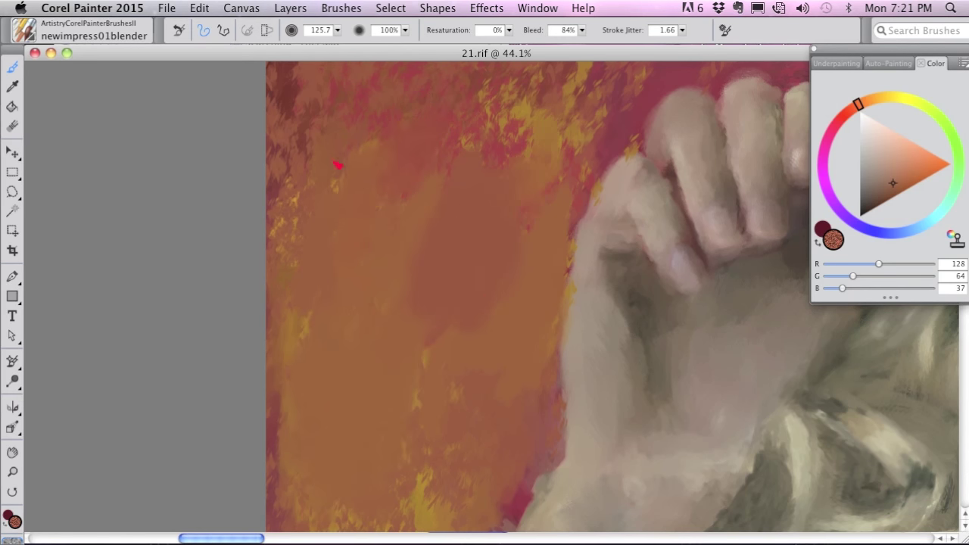
Step: Switch to the SmoothBlender brush at size 49.8 and smooth the yellow and red leaf texture above and beside the fingers
{"action": "left_click", "coordinate": [25, 34]}
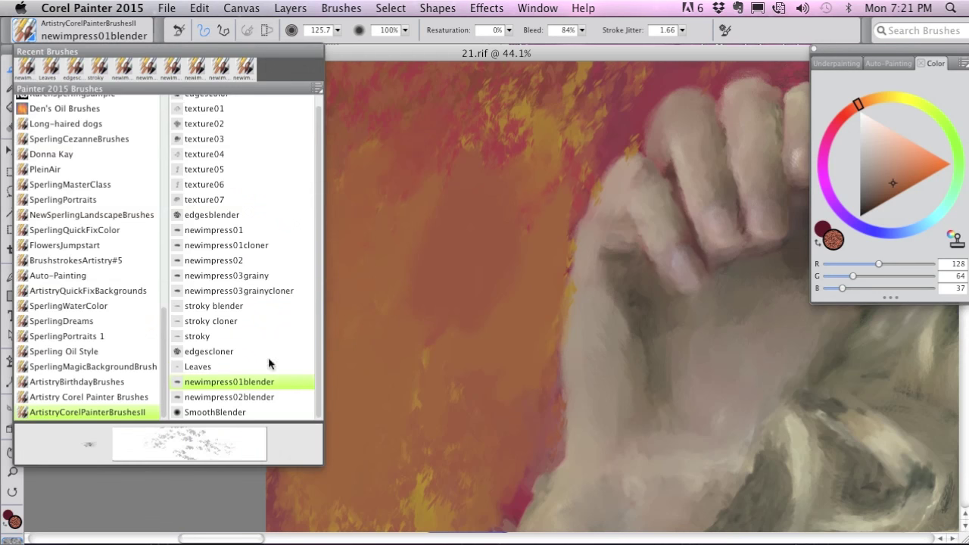
{"action": "left_click", "coordinate": [219, 412]}
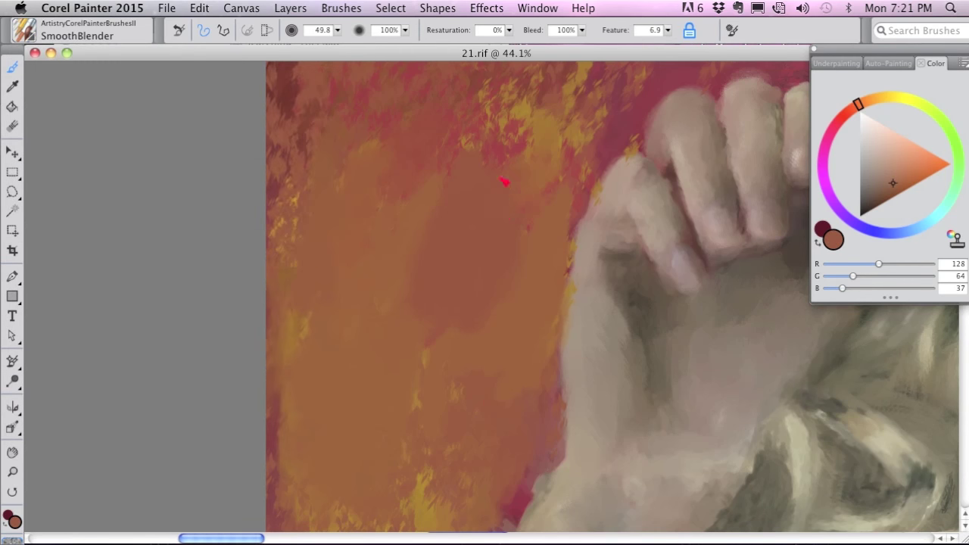
{"action": "scroll", "coordinate": [504, 182], "scroll_direction": "up", "scroll_amount": 3}
{"action": "left_click_drag", "start_coordinate": [532, 126], "coordinate": [402, 417]}
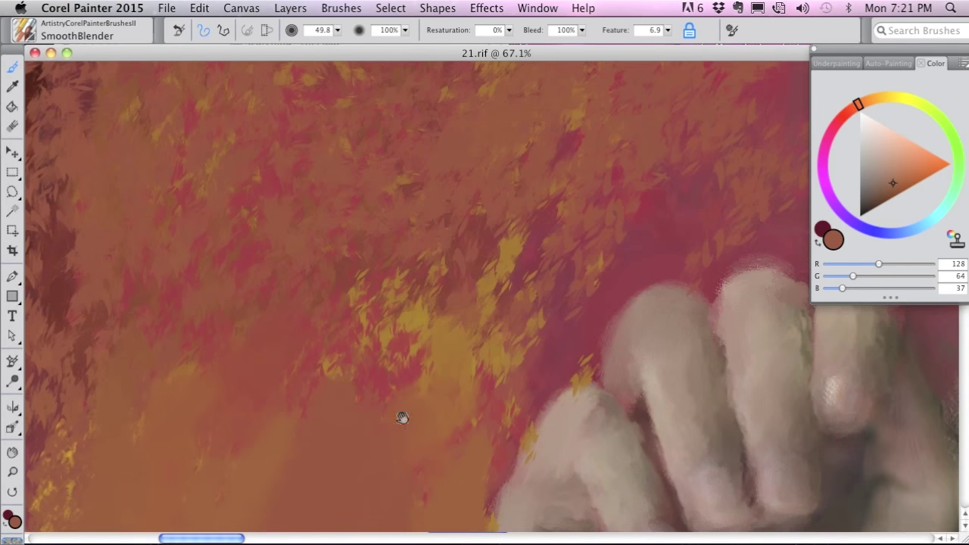
{"action": "mouse_move", "coordinate": [447, 442]}
{"action": "left_mouse_down"}
{"action": "mouse_move", "coordinate": [543, 309]}
{"action": "mouse_move", "coordinate": [365, 271]}
{"action": "mouse_move", "coordinate": [421, 237]}
{"action": "left_mouse_up"}
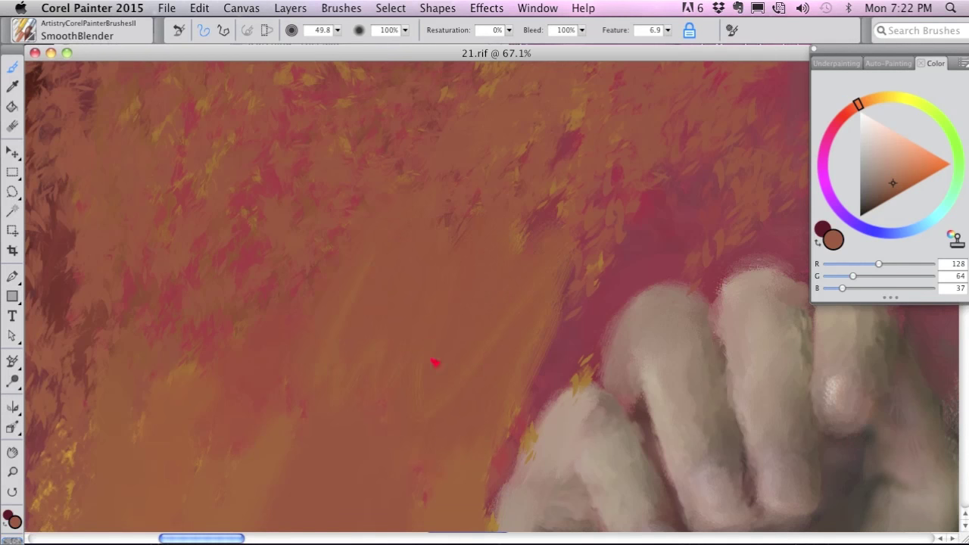
Step: Examine the smooth skin blending on the portrait's forehead, eyelids, nose and cheek
{"action": "left_click_drag", "start_coordinate": [578, 381], "coordinate": [484, 217]}
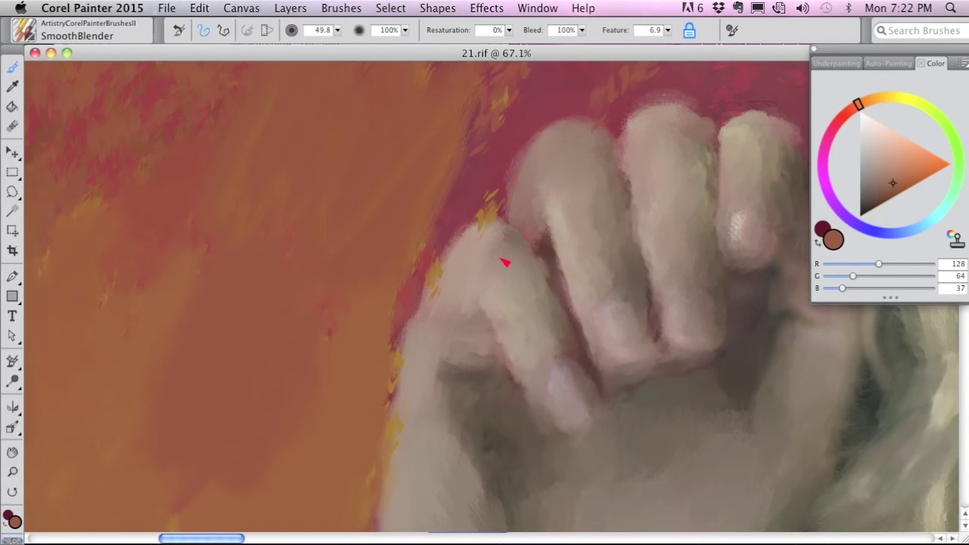
{"action": "mouse_move", "coordinate": [458, 268]}
{"action": "left_mouse_down"}
{"action": "mouse_move", "coordinate": [437, 320]}
{"action": "mouse_move", "coordinate": [429, 303]}
{"action": "mouse_move", "coordinate": [459, 350]}
{"action": "mouse_move", "coordinate": [450, 389]}
{"action": "mouse_move", "coordinate": [515, 421]}
{"action": "left_mouse_up"}
{"action": "left_click_drag", "start_coordinate": [628, 273], "coordinate": [293, 303]}
{"action": "left_click_drag", "start_coordinate": [566, 294], "coordinate": [243, 303]}
{"action": "left_click_drag", "start_coordinate": [579, 254], "coordinate": [263, 308]}
{"action": "mouse_move", "coordinate": [599, 341]}
{"action": "left_mouse_down"}
{"action": "mouse_move", "coordinate": [357, 175]}
{"action": "mouse_move", "coordinate": [433, 248]}
{"action": "left_mouse_up"}
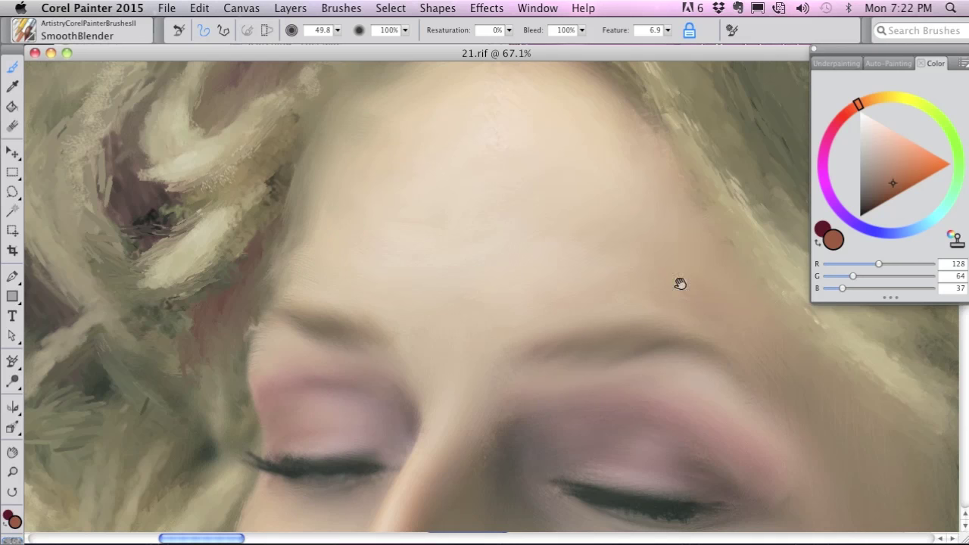
{"action": "left_click_drag", "start_coordinate": [680, 284], "coordinate": [472, 116]}
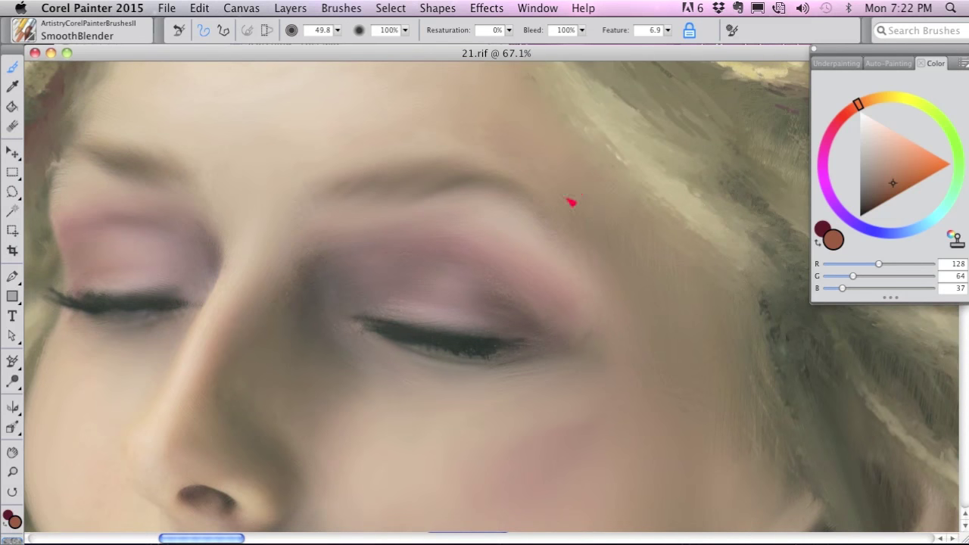
{"action": "mouse_move", "coordinate": [676, 417]}
{"action": "left_mouse_down"}
{"action": "mouse_move", "coordinate": [589, 238]}
{"action": "mouse_move", "coordinate": [570, 140]}
{"action": "left_mouse_up"}
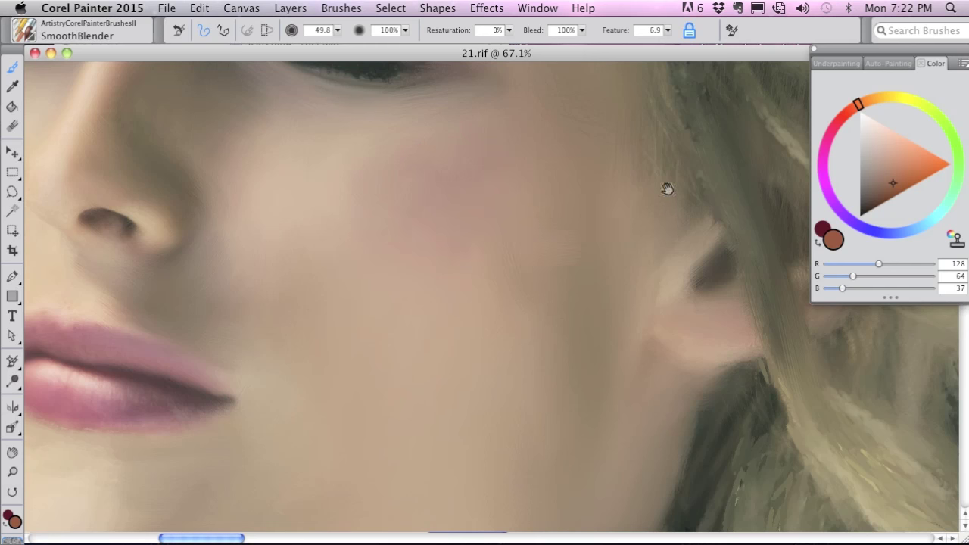
Step: Blend the light hair strands and the curl beside and below the ear with the SmoothBlender brush at size 49.8
{"action": "left_click_drag", "start_coordinate": [667, 189], "coordinate": [173, 192]}
{"action": "mouse_move", "coordinate": [483, 288]}
{"action": "left_mouse_down"}
{"action": "mouse_move", "coordinate": [424, 257]}
{"action": "mouse_move", "coordinate": [284, 265]}
{"action": "left_mouse_up"}
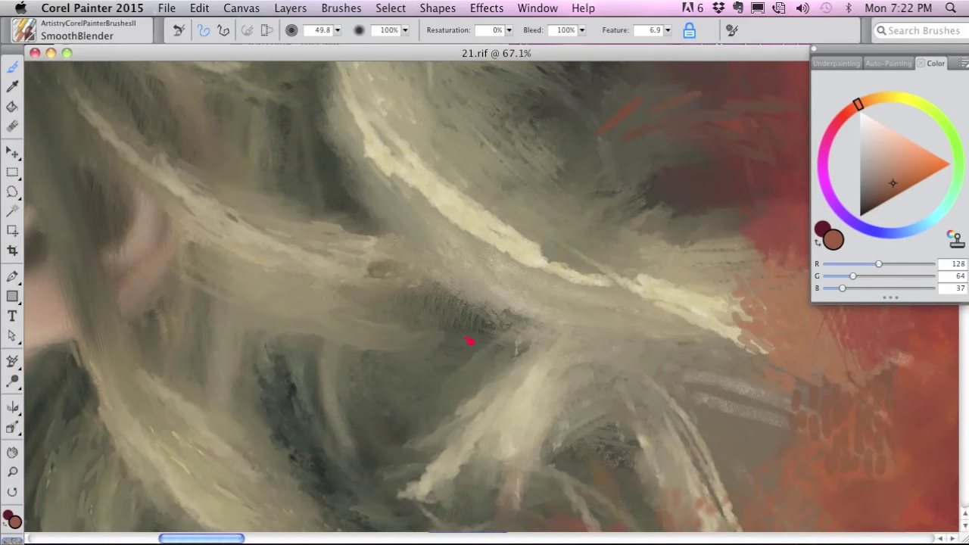
{"action": "scroll", "coordinate": [485, 351], "scroll_direction": "down", "scroll_amount": 3}
{"action": "mouse_move", "coordinate": [444, 290]}
{"action": "left_mouse_down"}
{"action": "mouse_move", "coordinate": [364, 265]}
{"action": "mouse_move", "coordinate": [398, 259]}
{"action": "left_mouse_up"}
{"action": "left_click_drag", "start_coordinate": [433, 212], "coordinate": [510, 277]}
{"action": "left_click_drag", "start_coordinate": [467, 237], "coordinate": [407, 158]}
{"action": "mouse_move", "coordinate": [481, 396]}
{"action": "left_mouse_down"}
{"action": "mouse_move", "coordinate": [491, 377]}
{"action": "mouse_move", "coordinate": [456, 404]}
{"action": "mouse_move", "coordinate": [496, 427]}
{"action": "mouse_move", "coordinate": [485, 408]}
{"action": "mouse_move", "coordinate": [478, 421]}
{"action": "mouse_move", "coordinate": [422, 411]}
{"action": "mouse_move", "coordinate": [296, 355]}
{"action": "mouse_move", "coordinate": [340, 431]}
{"action": "mouse_move", "coordinate": [312, 426]}
{"action": "mouse_move", "coordinate": [281, 441]}
{"action": "mouse_move", "coordinate": [256, 403]}
{"action": "mouse_move", "coordinate": [265, 423]}
{"action": "left_mouse_up"}
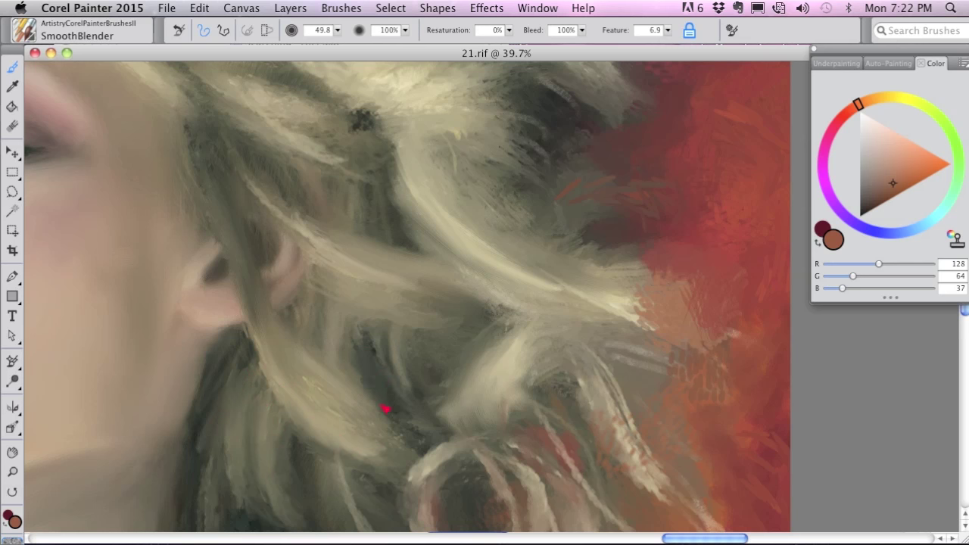
{"action": "mouse_move", "coordinate": [441, 442]}
{"action": "left_mouse_down"}
{"action": "mouse_move", "coordinate": [409, 473]}
{"action": "mouse_move", "coordinate": [417, 496]}
{"action": "mouse_move", "coordinate": [537, 373]}
{"action": "left_mouse_up"}
{"action": "left_click_drag", "start_coordinate": [644, 473], "coordinate": [603, 394]}
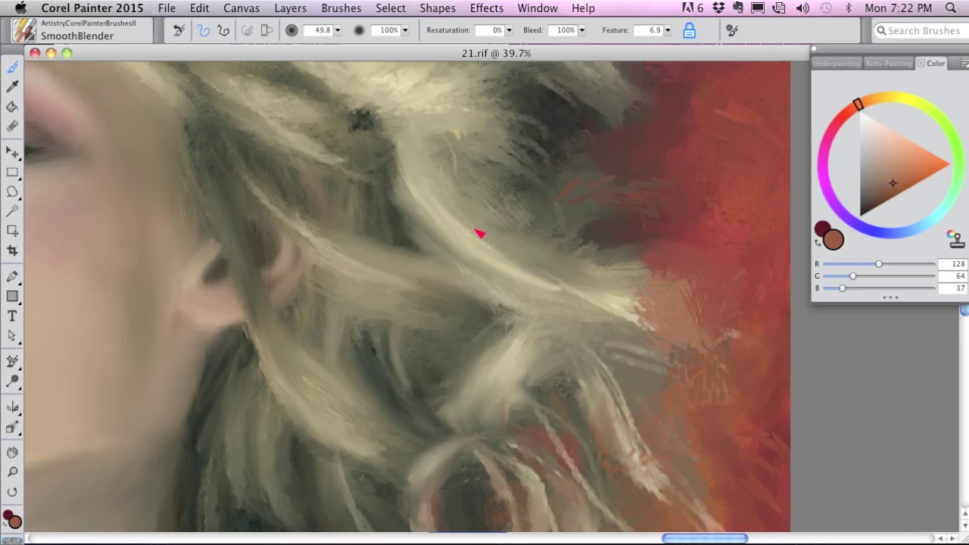
{"action": "scroll", "coordinate": [477, 231], "scroll_direction": "down", "scroll_amount": 5}
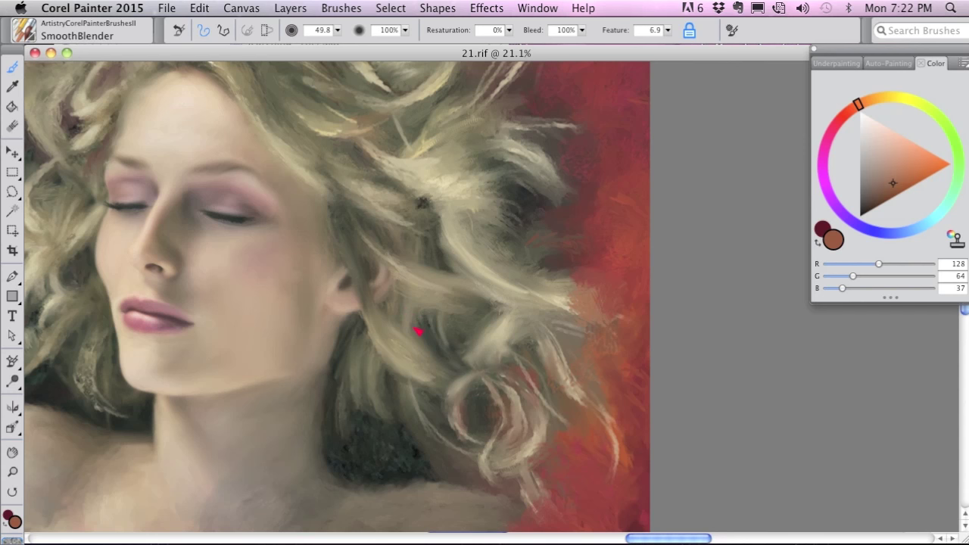
{"action": "mouse_move", "coordinate": [433, 331]}
{"action": "left_mouse_down"}
{"action": "mouse_move", "coordinate": [545, 351]}
{"action": "mouse_move", "coordinate": [573, 368]}
{"action": "left_mouse_up"}
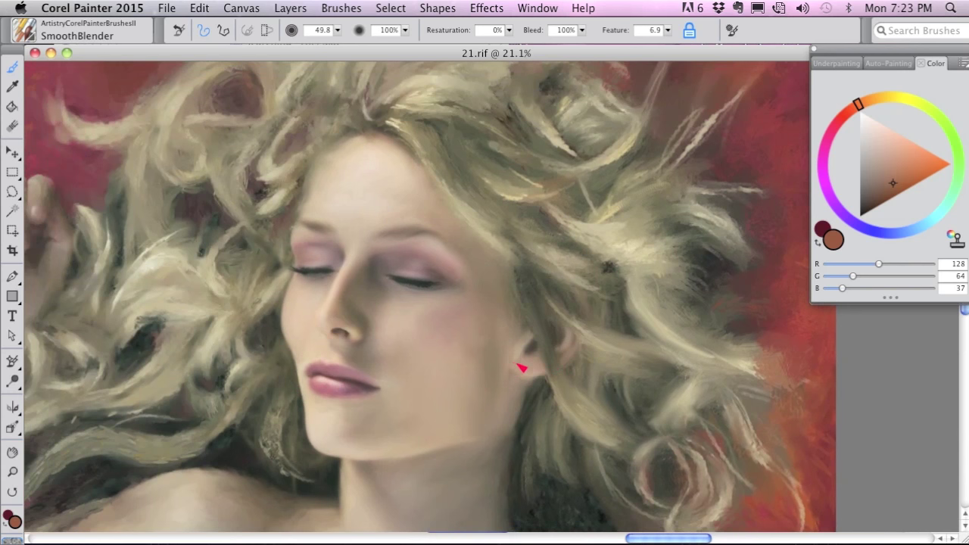